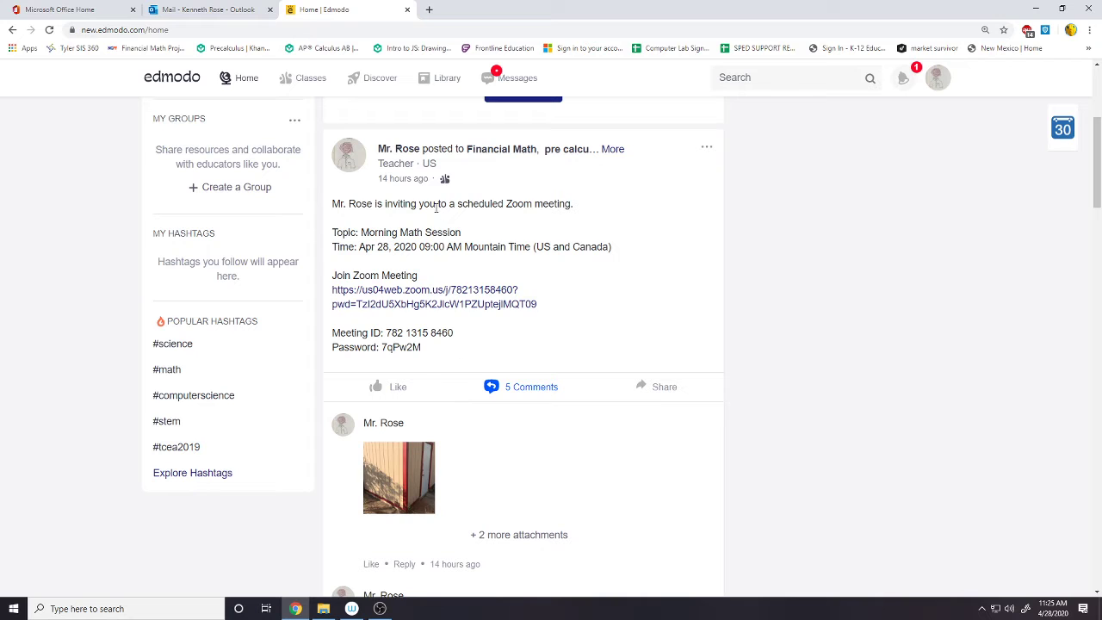
Open Budget Template.xlsx from the comments under the Zoom meeting post and enable editing of the workbook
scroll(485, 189, "down", 5)
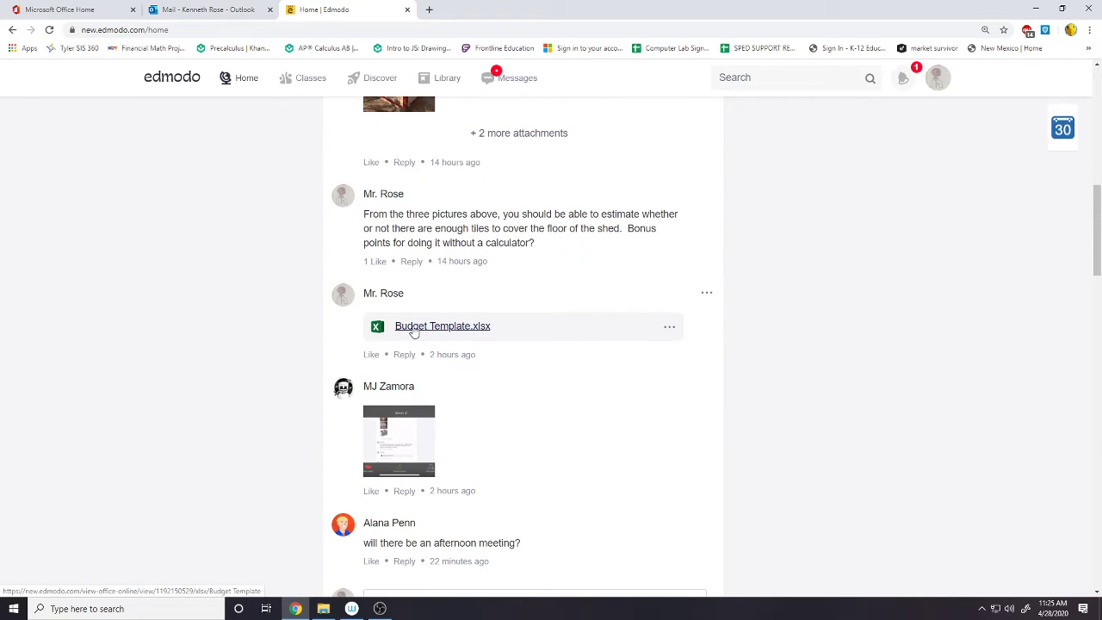
scroll(413, 333, "up", 5)
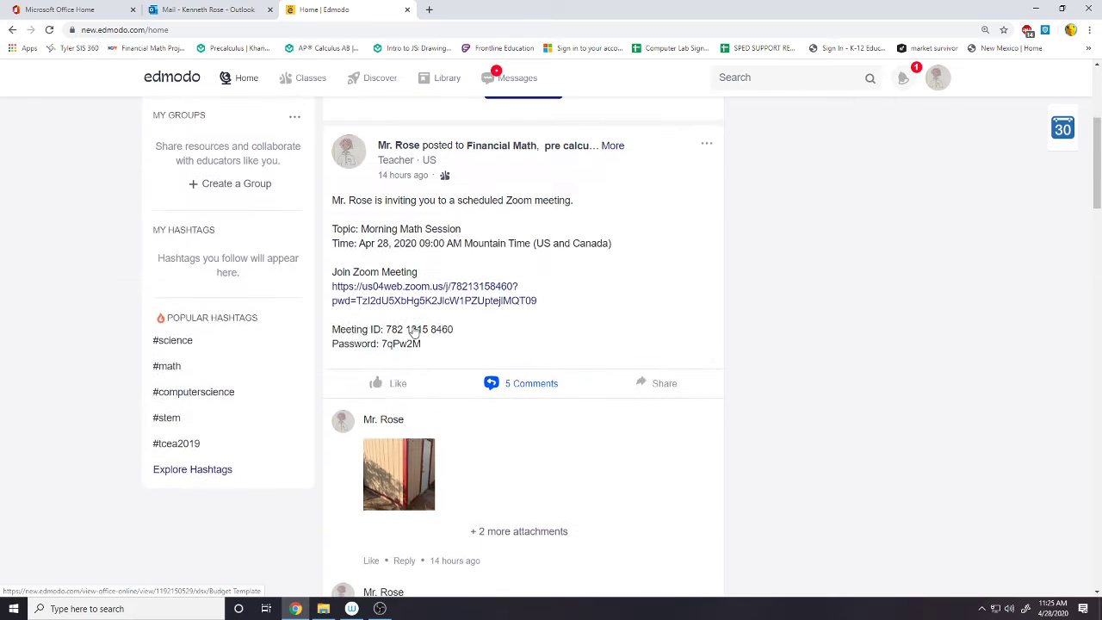
scroll(495, 282, "down", 2)
scroll(495, 282, "down", 3)
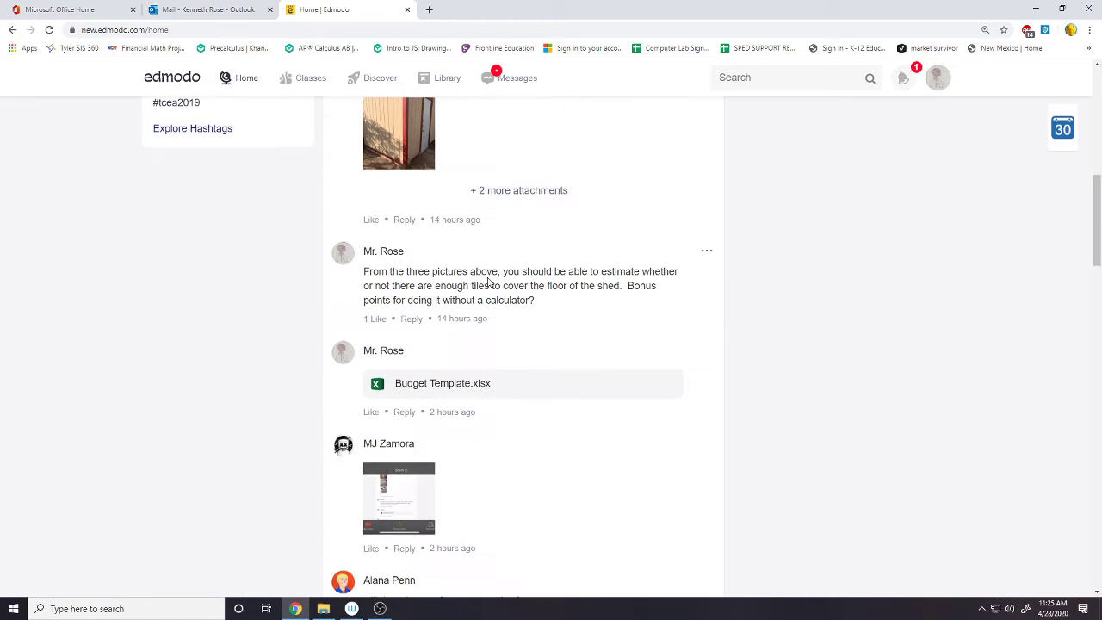
left_click(420, 385)
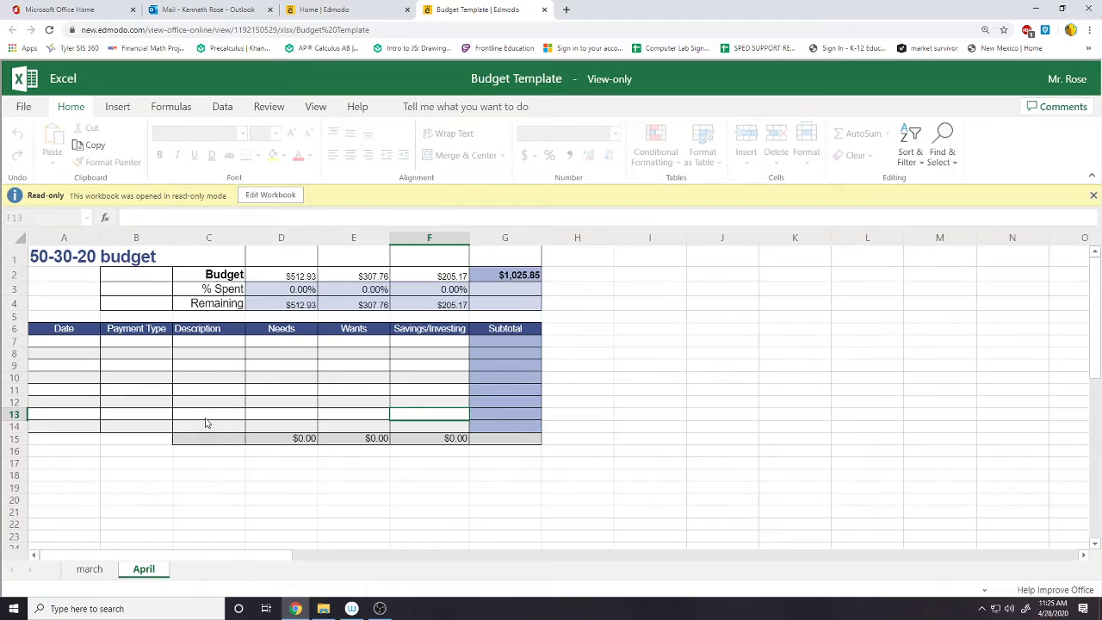
left_click(269, 195)
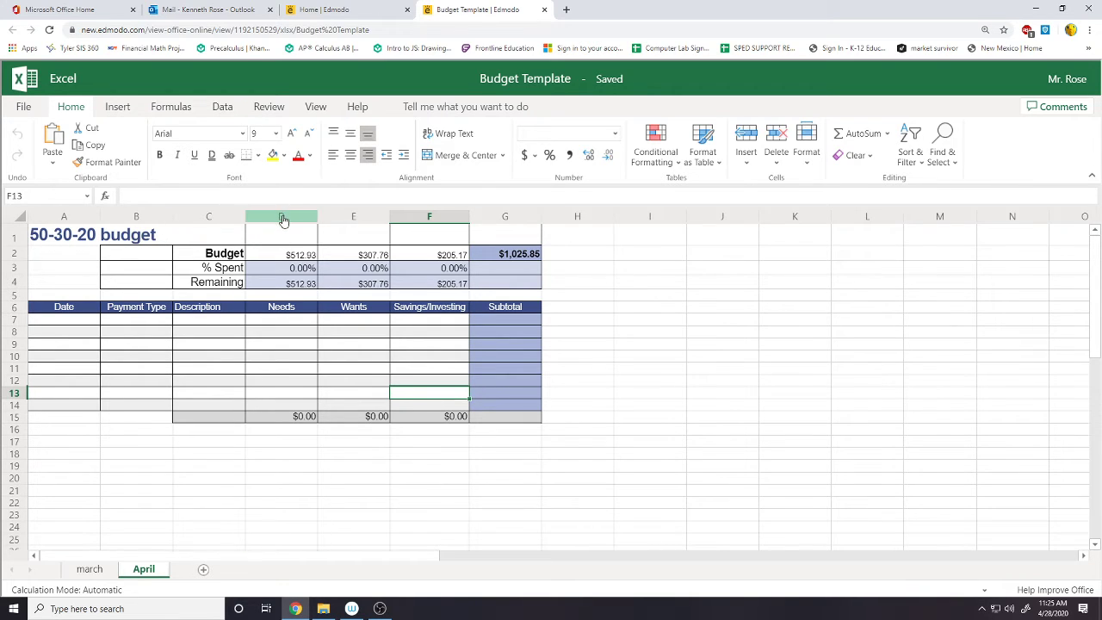
Set the total budget in cell G2 of the April sheet to 800.23
left_click_drag(283, 219, 426, 220)
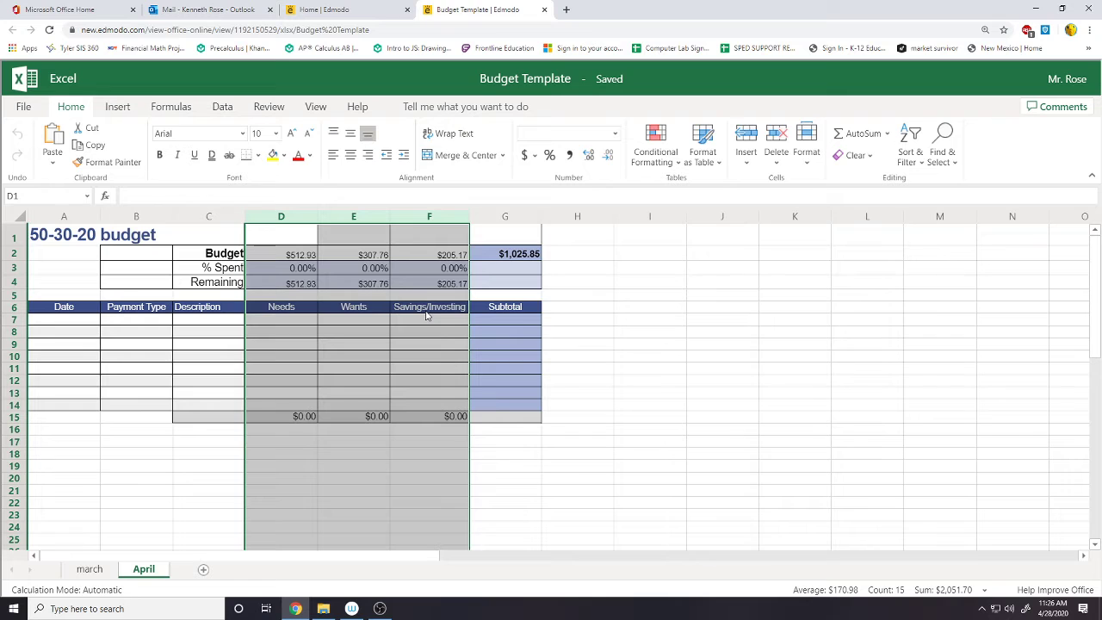
left_click(264, 307)
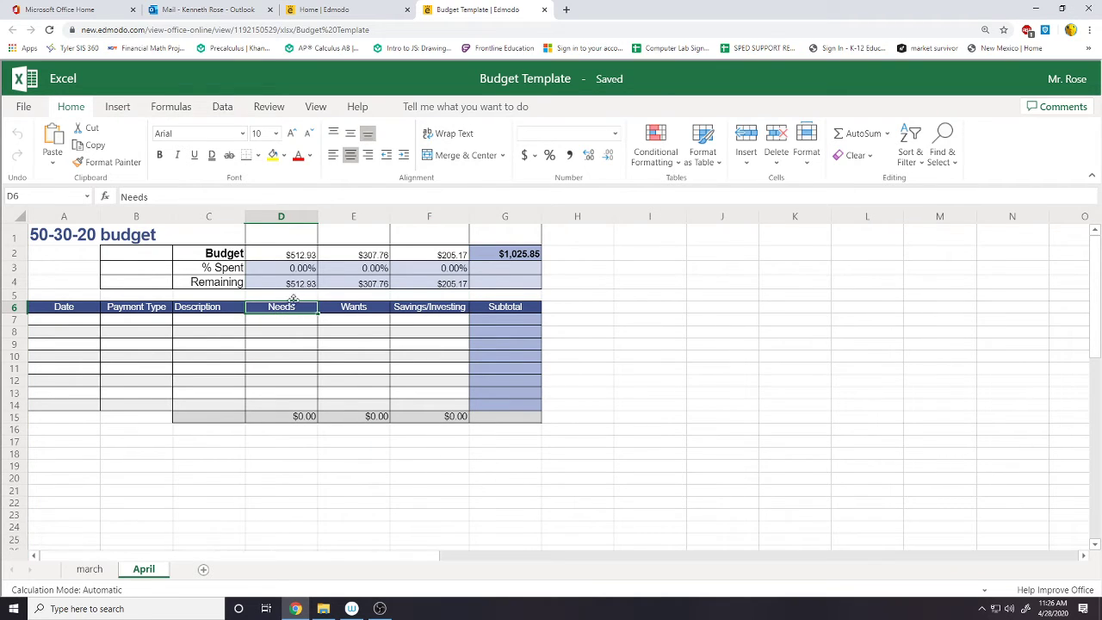
left_click_drag(244, 253, 512, 257)
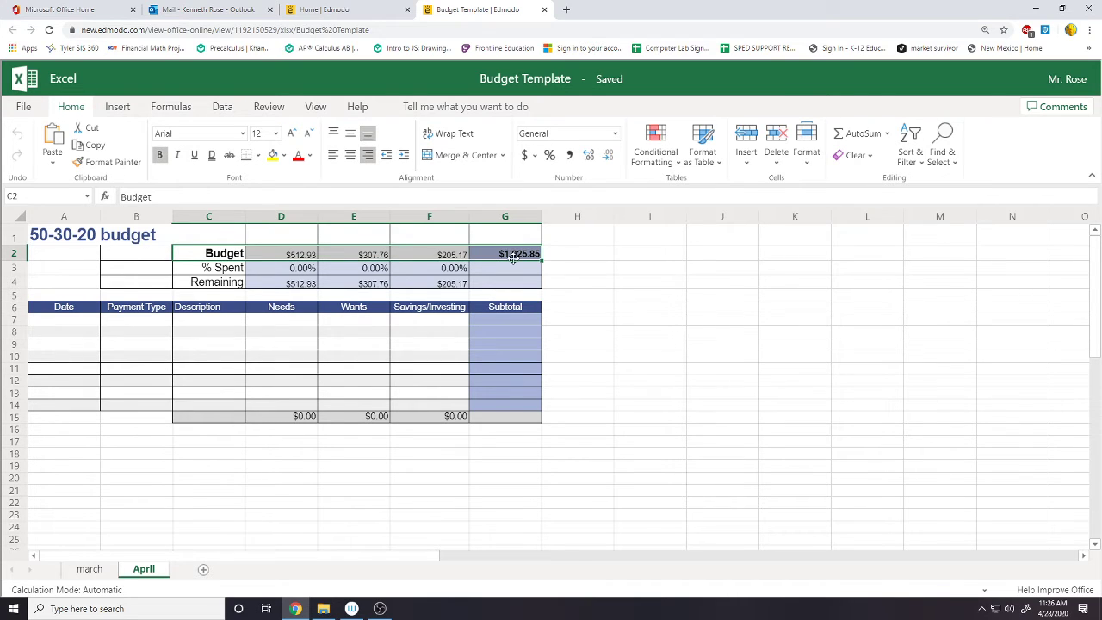
left_click(516, 260)
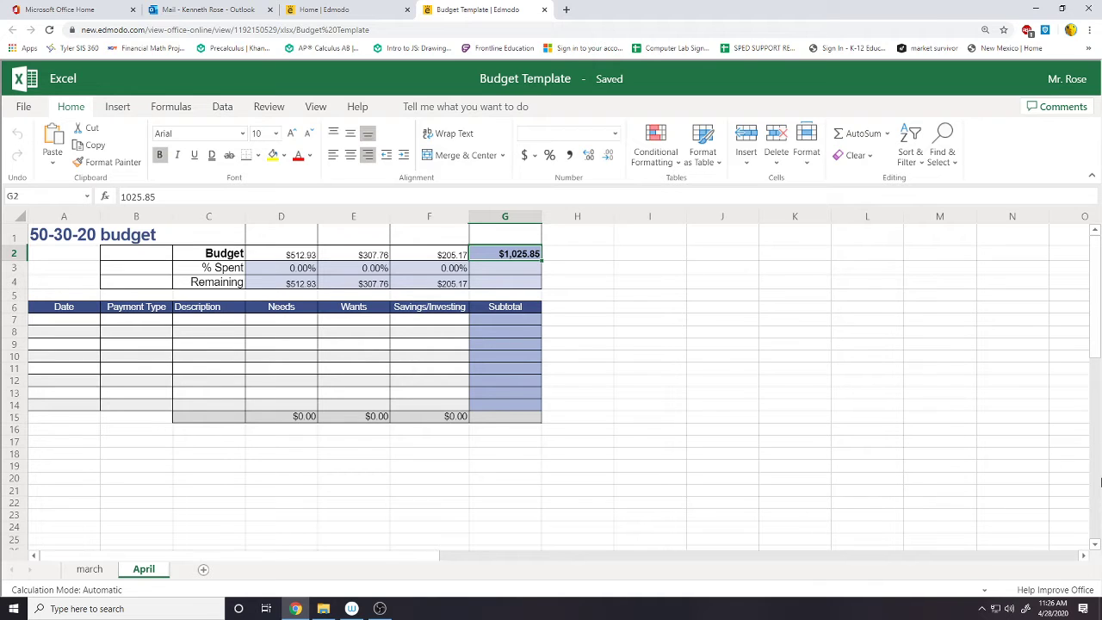
type("800")
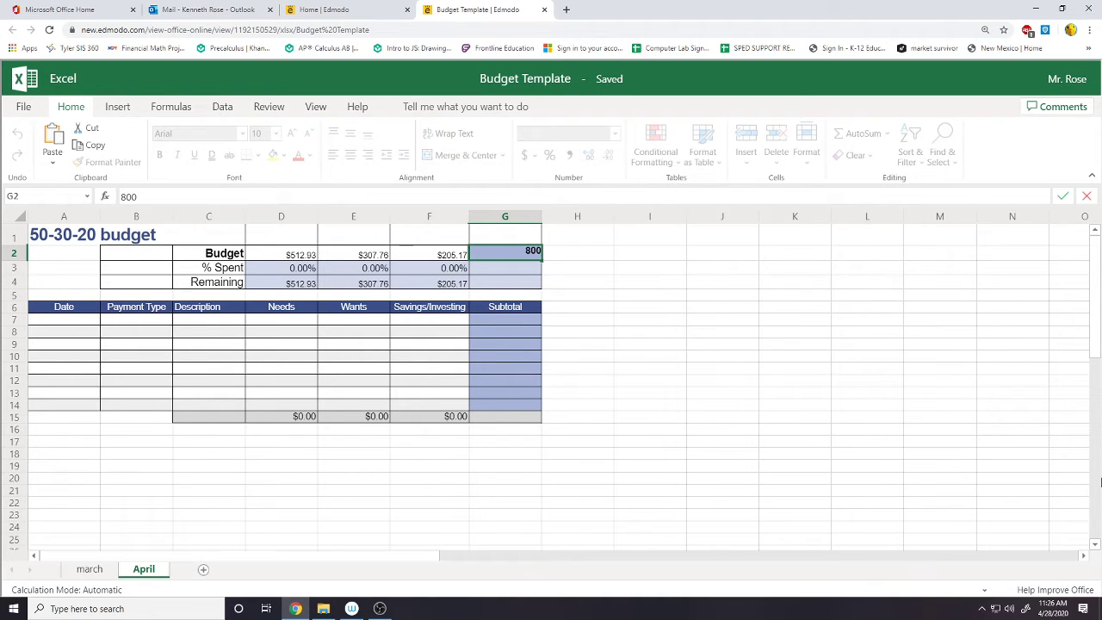
type(".23")
key("ctrl+Return")
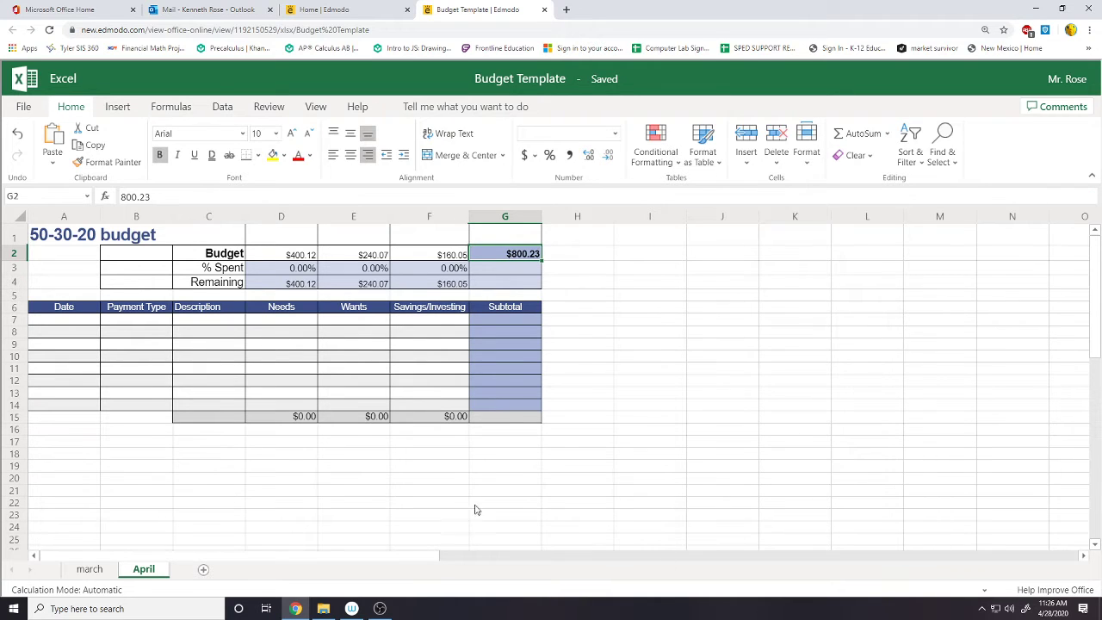
Clear the Budget, % Spent and Remaining cells for the Needs, Wants and Savings/Investing columns
left_click_drag(441, 286, 304, 272)
key("Delete")
left_click(520, 256)
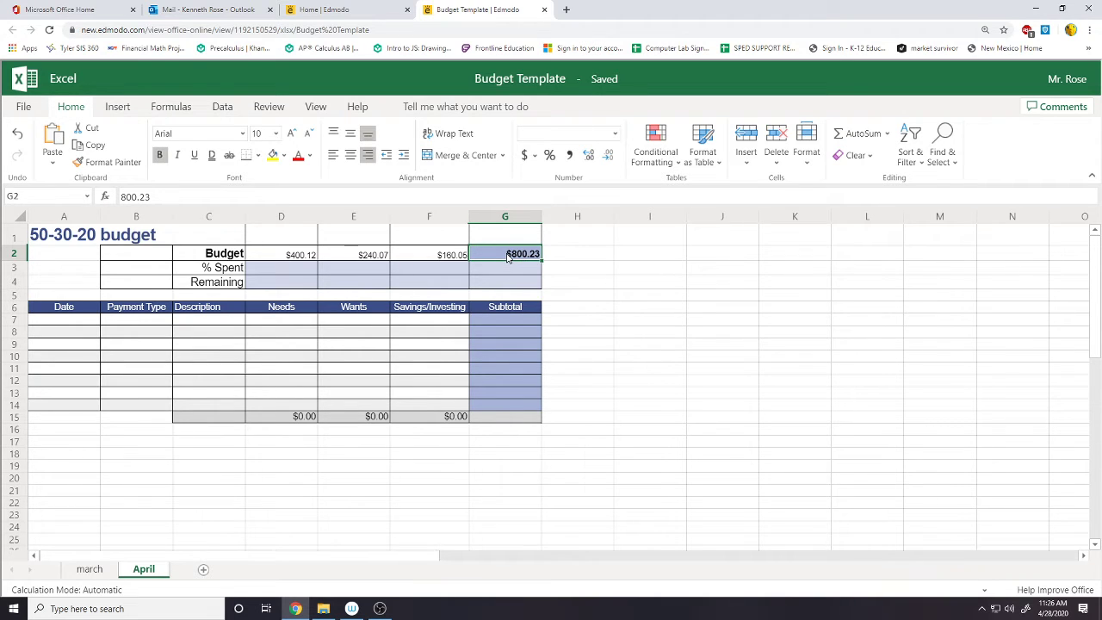
left_click_drag(312, 256, 435, 256)
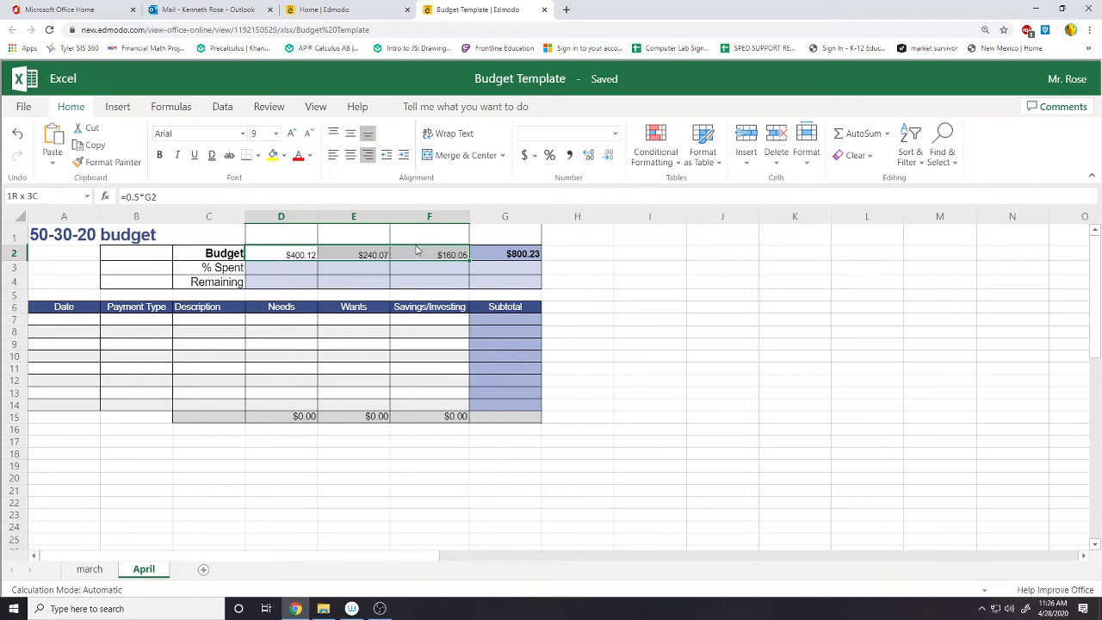
key("Delete")
Calculate the Needs budget in D2 as 50% of the total with the formula =.5*G2
left_click(301, 256)
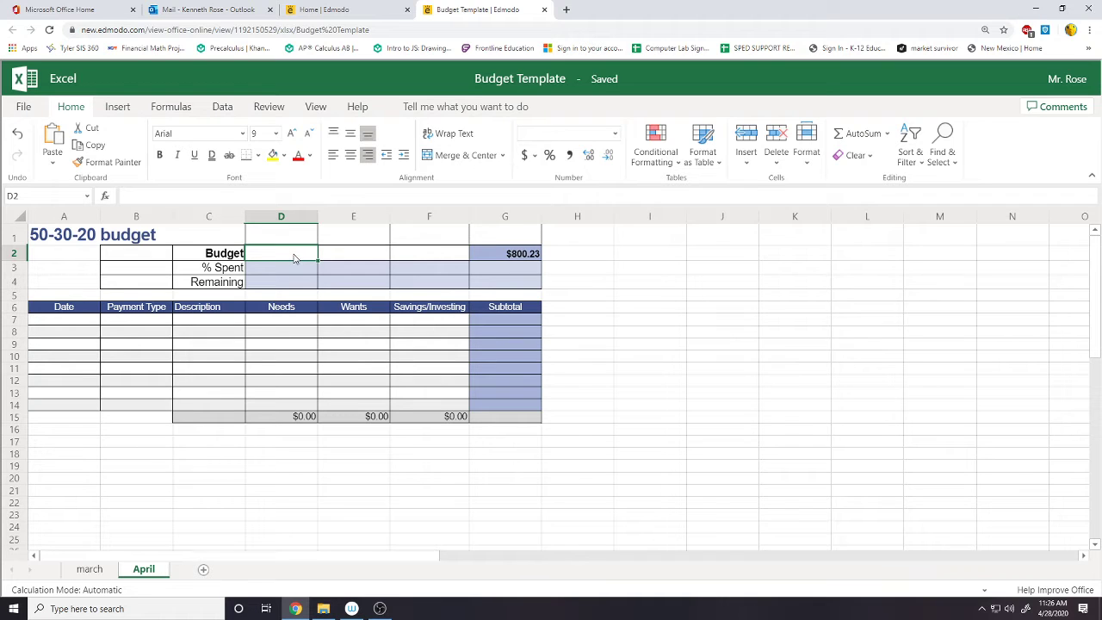
left_click(298, 306)
left_click(298, 255)
type("=.5*")
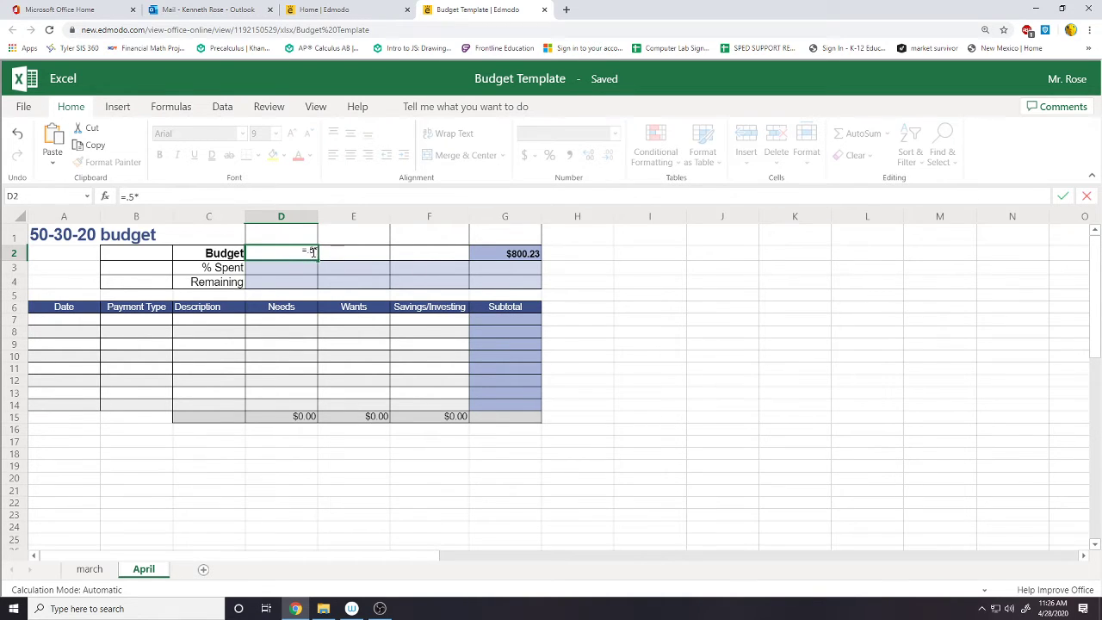
left_click(501, 253)
key("Return")
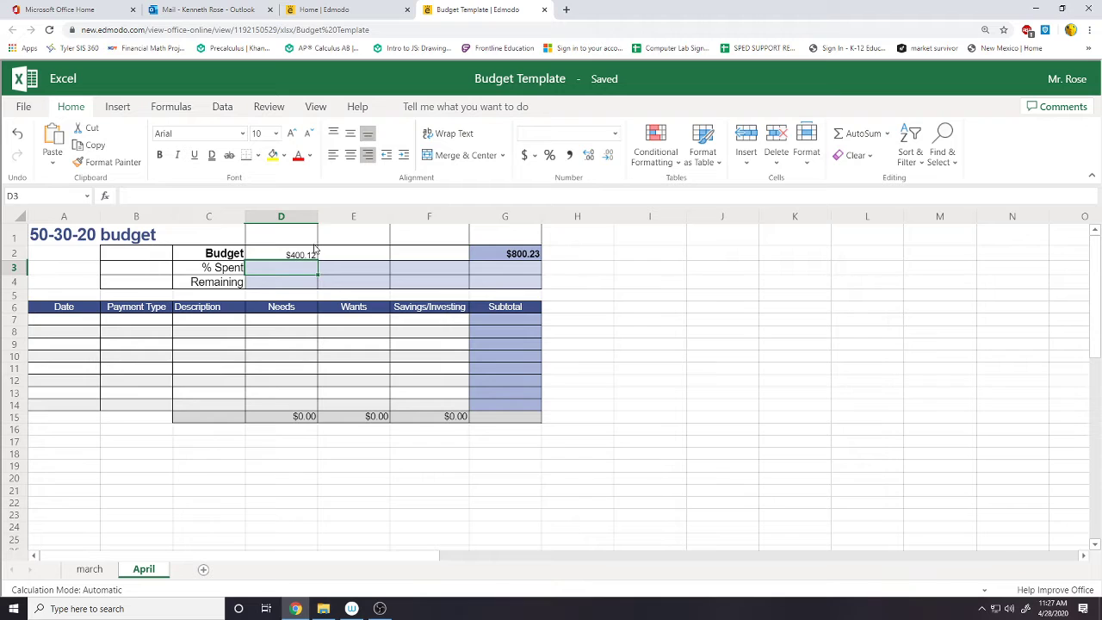
Calculate the Wants budget in E2 as 30% of the total with the formula =.3*G2
left_click(348, 256)
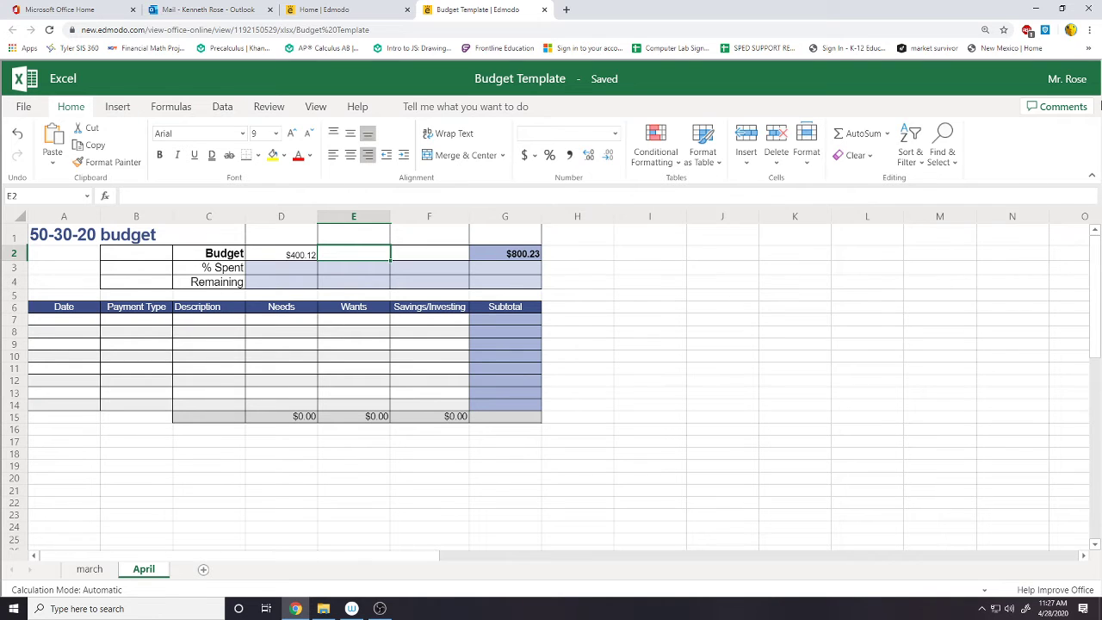
type("=.3*")
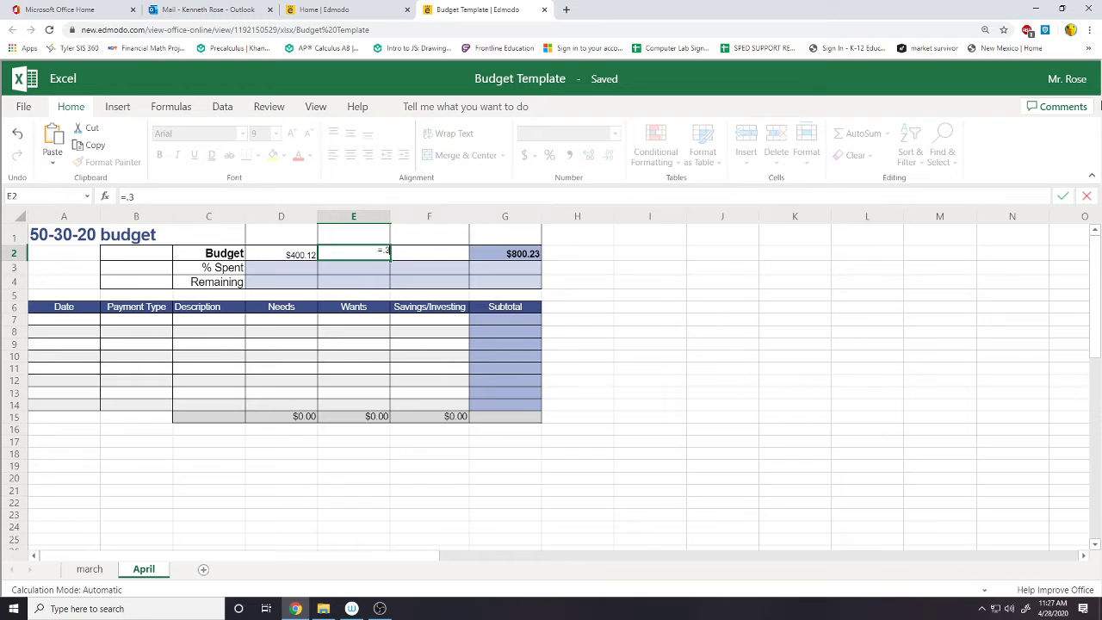
left_click(509, 254)
key("Return")
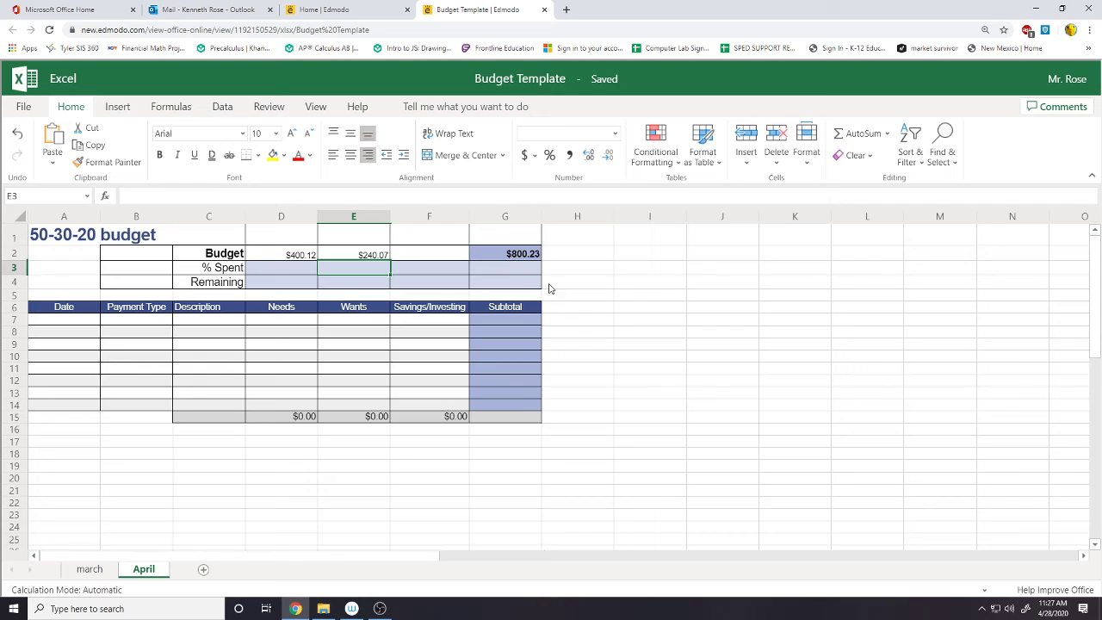
left_click(348, 255)
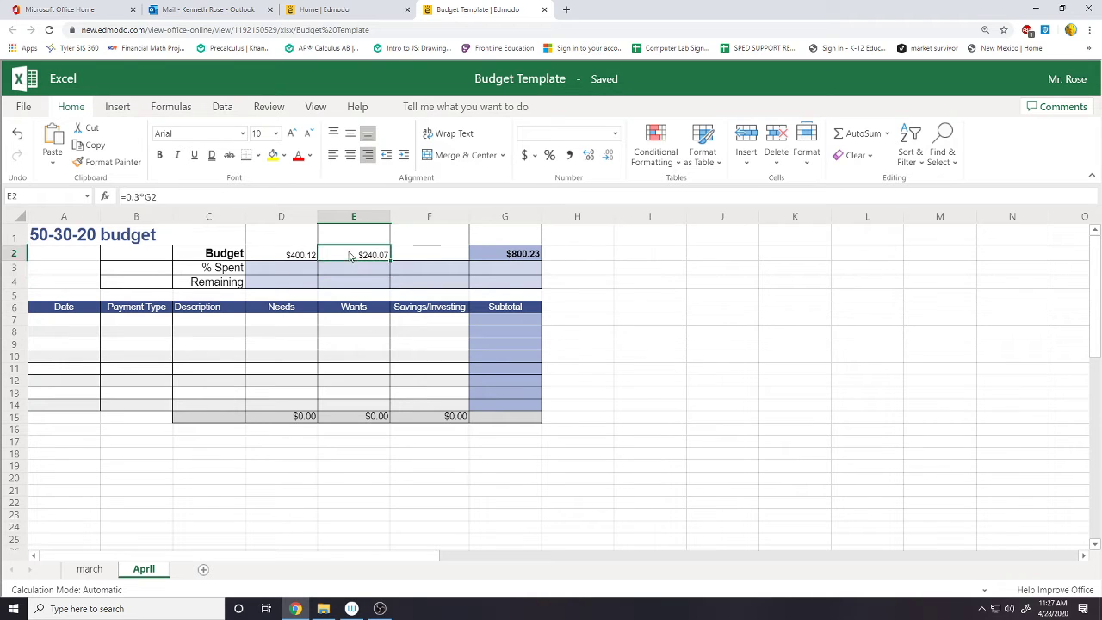
Calculate the Savings/Investing budget in F2 with the formula =.2*G2 and check the formulas in D2:F2
left_click(442, 257)
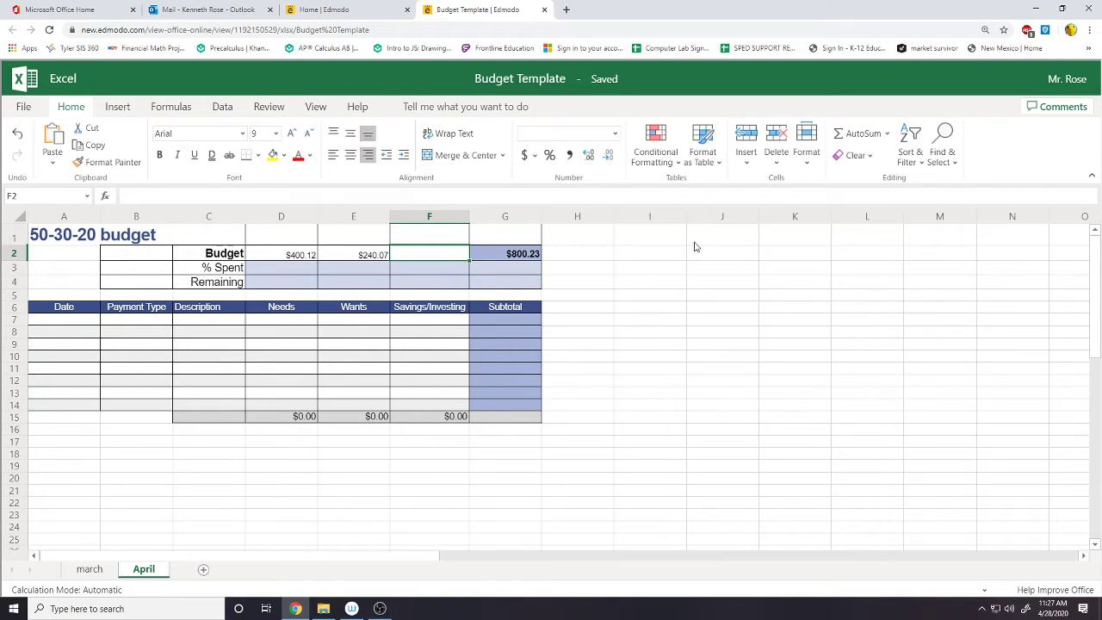
type("=")
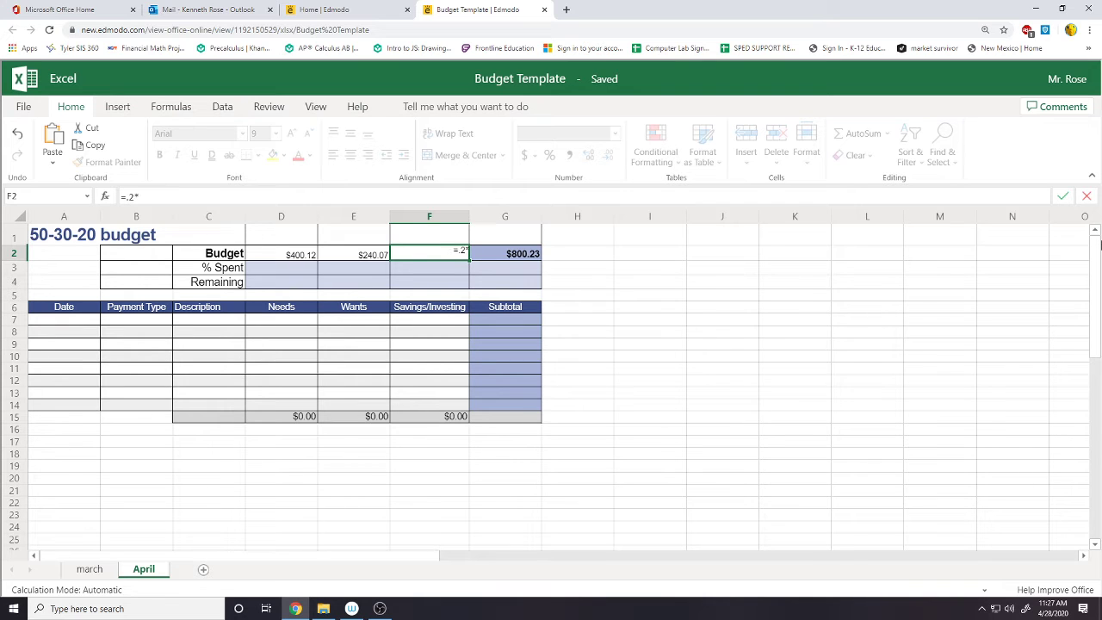
type(".2*")
left_click(517, 253)
key("Return")
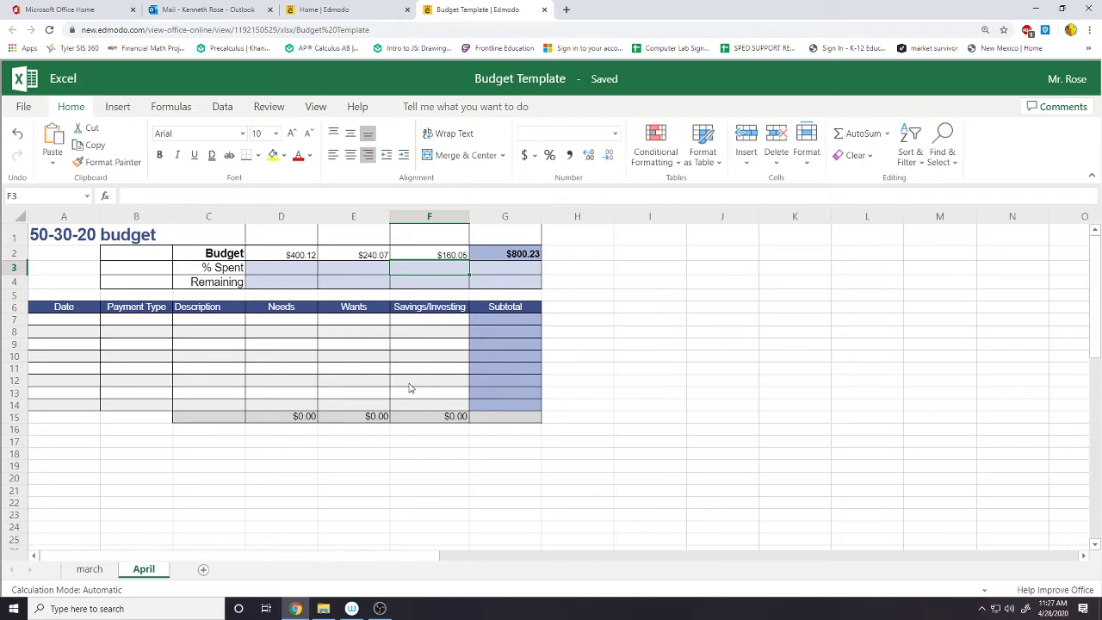
left_click_drag(461, 257, 312, 256)
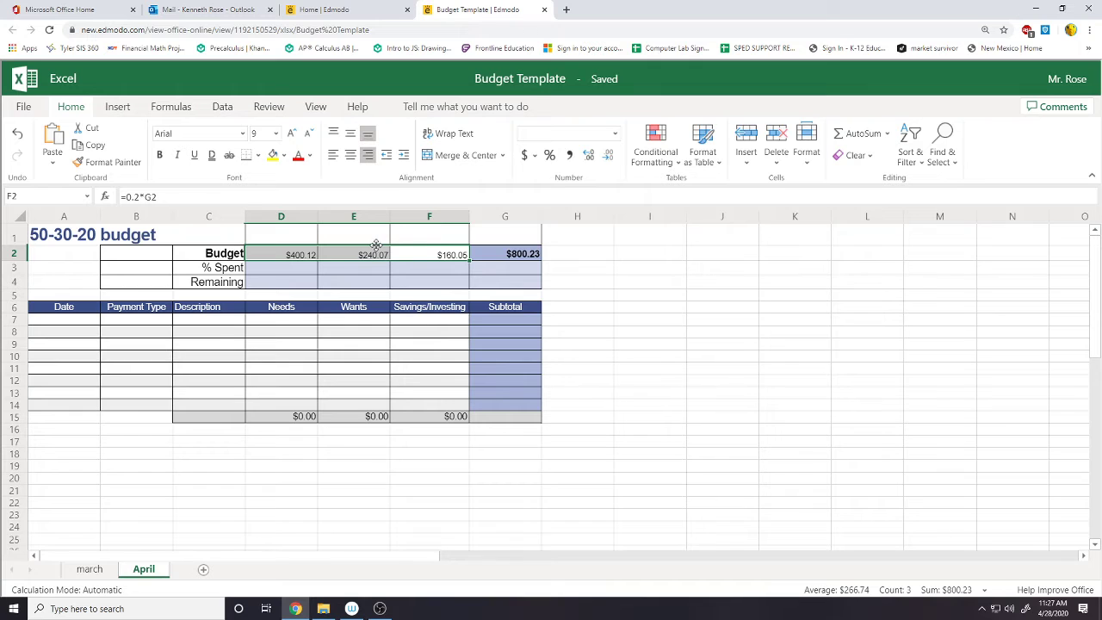
left_click(298, 254)
left_click(354, 252)
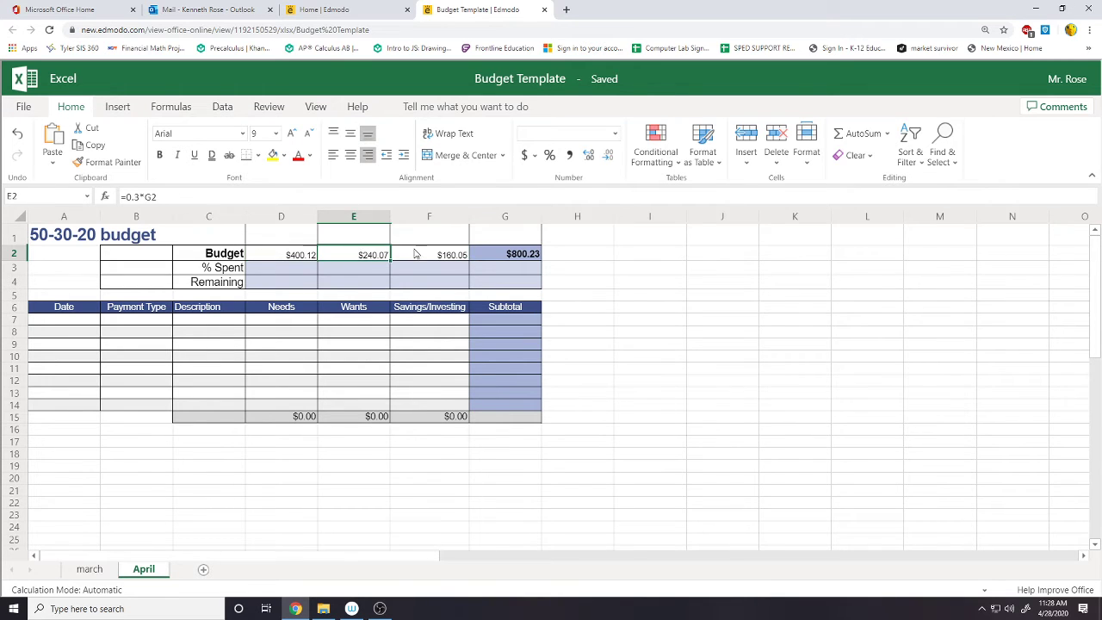
left_click(425, 255)
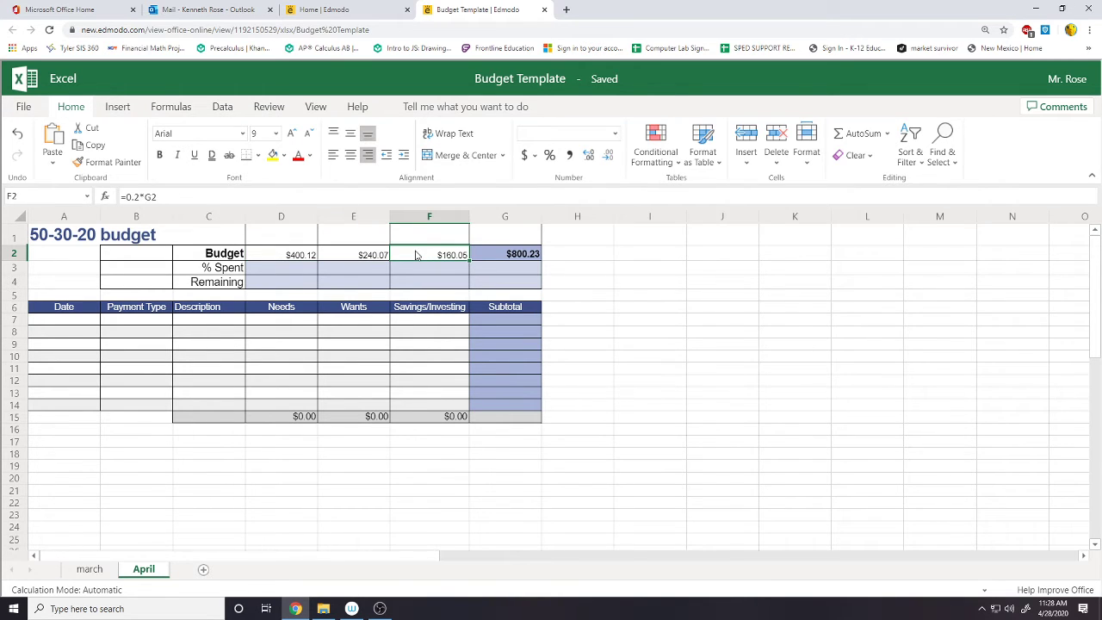
Insert a new column before Subtotal and enter a Video games heading in cell G6
right_click(497, 217)
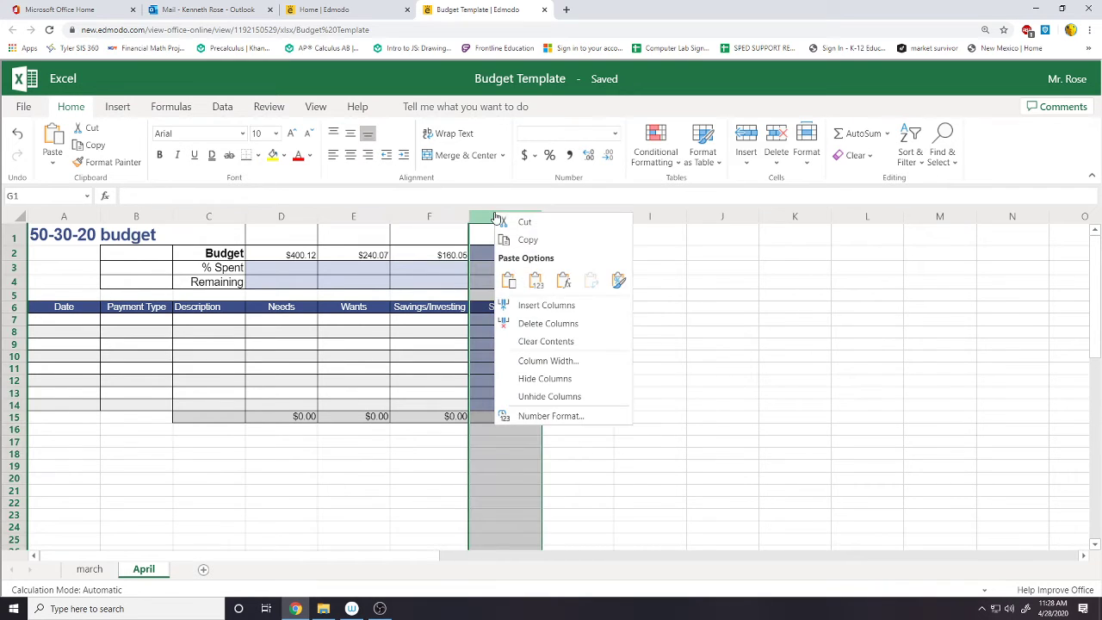
left_click(536, 310)
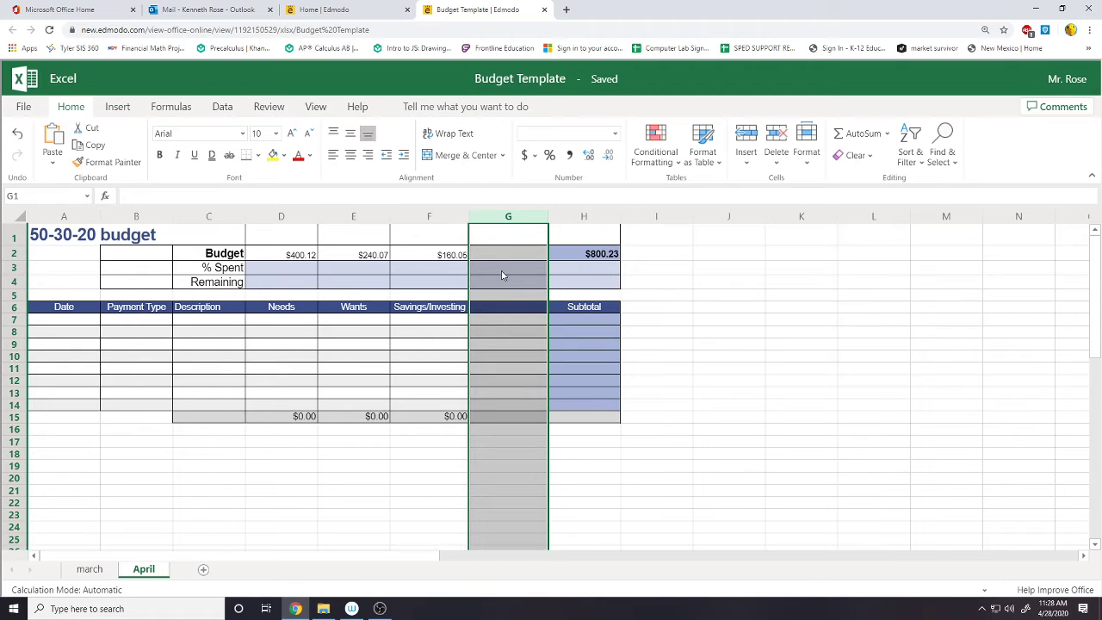
left_click(495, 245)
left_click(506, 306)
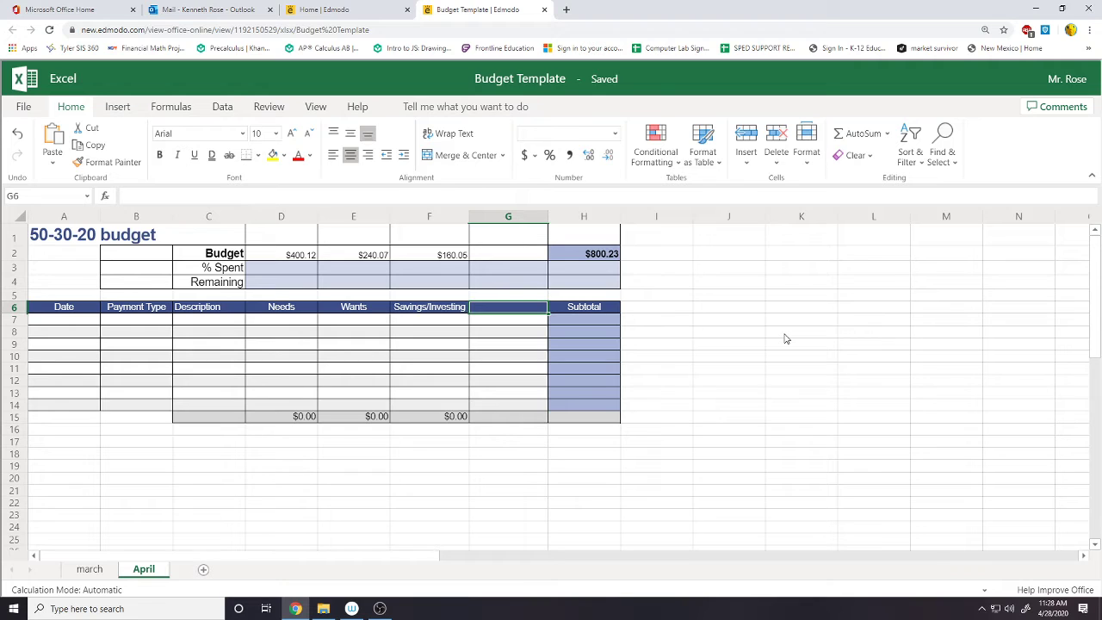
type("Video games")
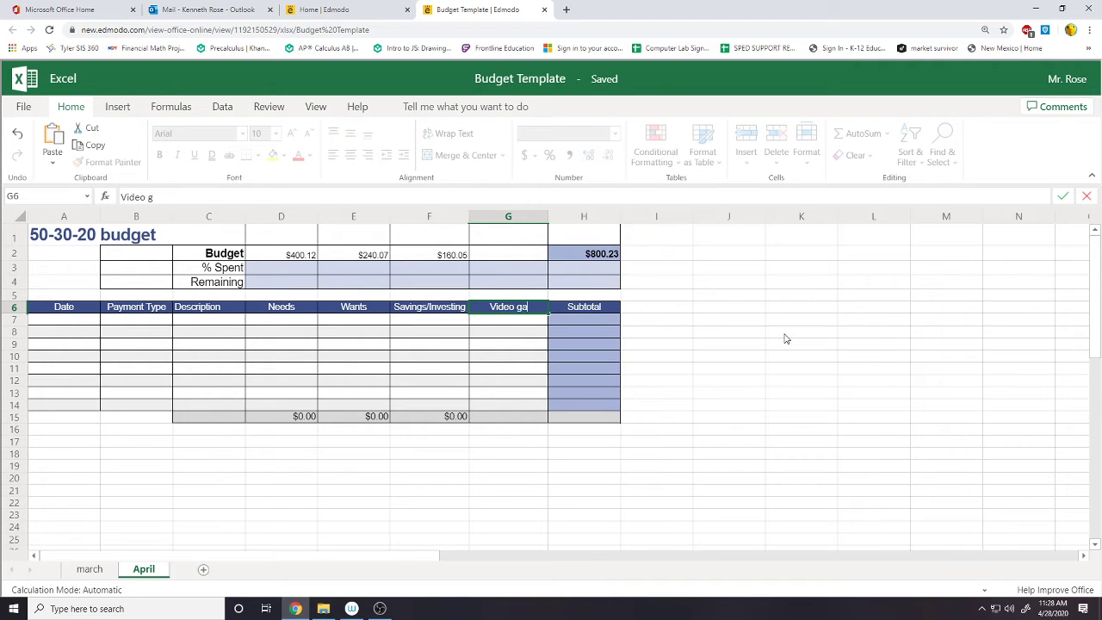
Erase the heading text in G6 and delete the added column G
key("BackSpace")
key("BackSpace")
key("BackSpace")
key("BackSpace")
key("BackSpace")
key("BackSpace")
key("BackSpace")
key("BackSpace")
key("BackSpace")
key("BackSpace")
type("V")
left_click(509, 217)
right_click(509, 217)
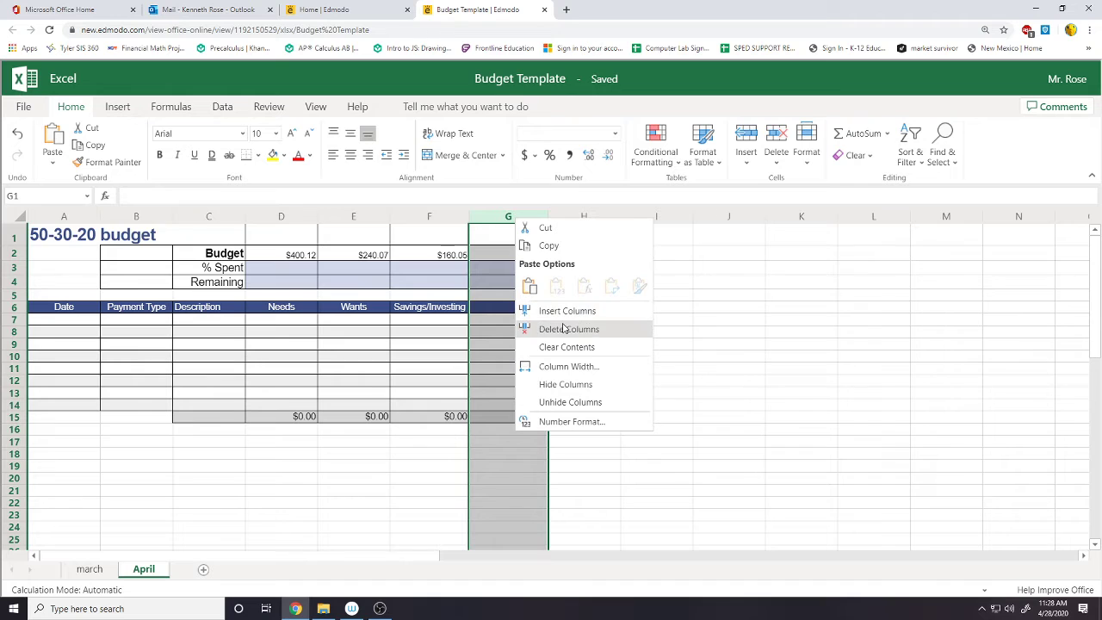
left_click(564, 327)
left_click(713, 346)
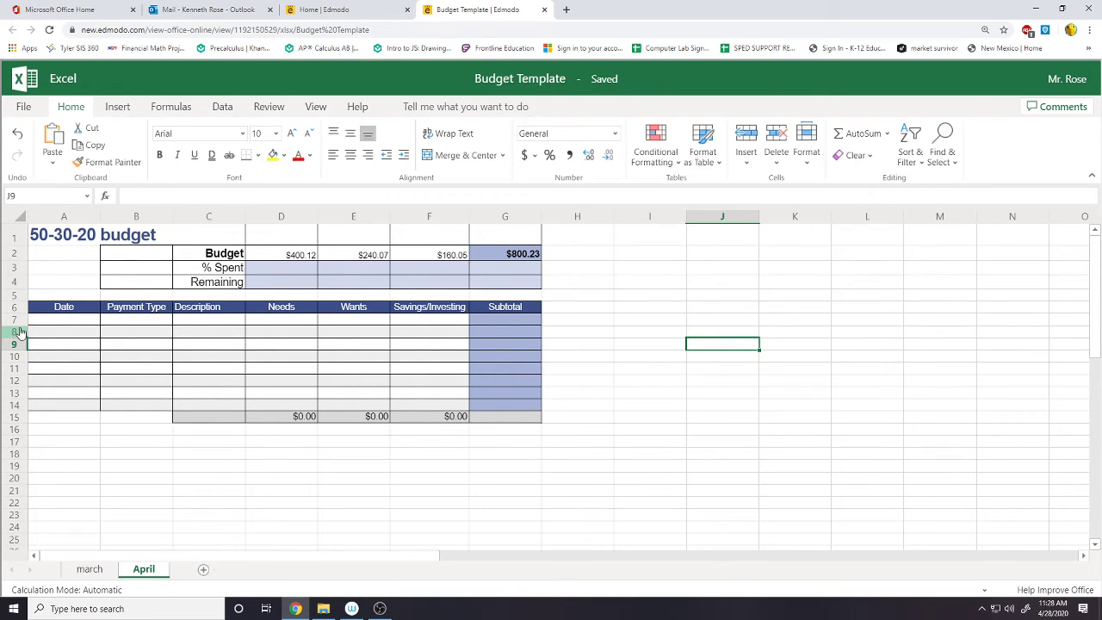
Enter Rent in cell A7 and an amount of 200 under Needs in D7
left_click(72, 323)
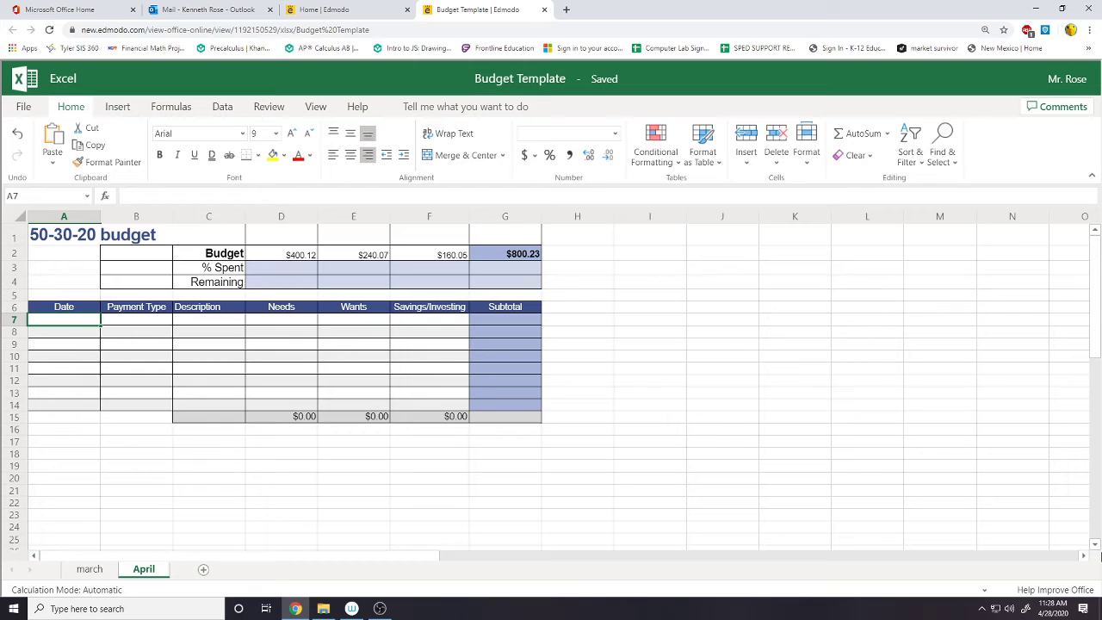
type("Rent")
key("Tab")
key("Tab")
key("Tab")
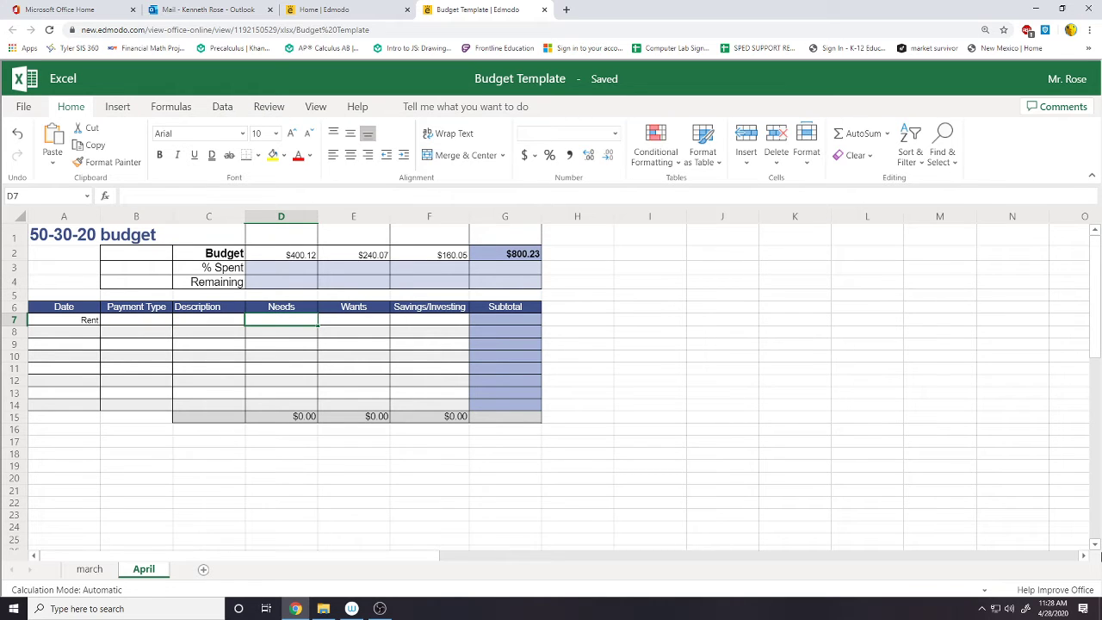
type("200")
key("ctrl+Return")
key("Down")
key("Left")
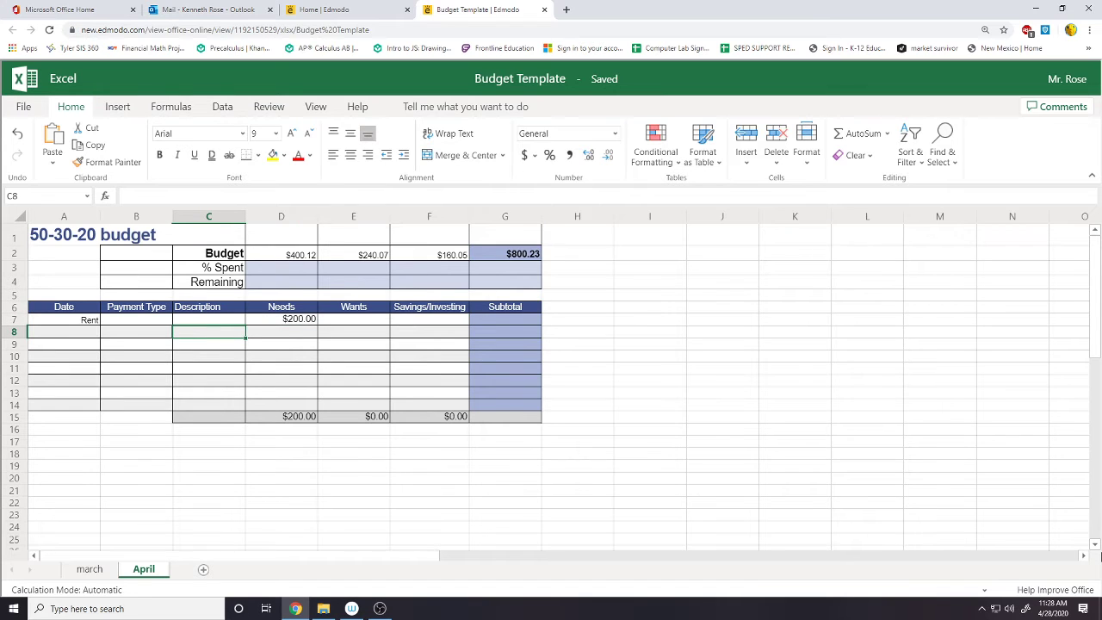
Enter Groceries in cell A8 and an amount of 100 under Needs in D8
key("Left")
key("Left")
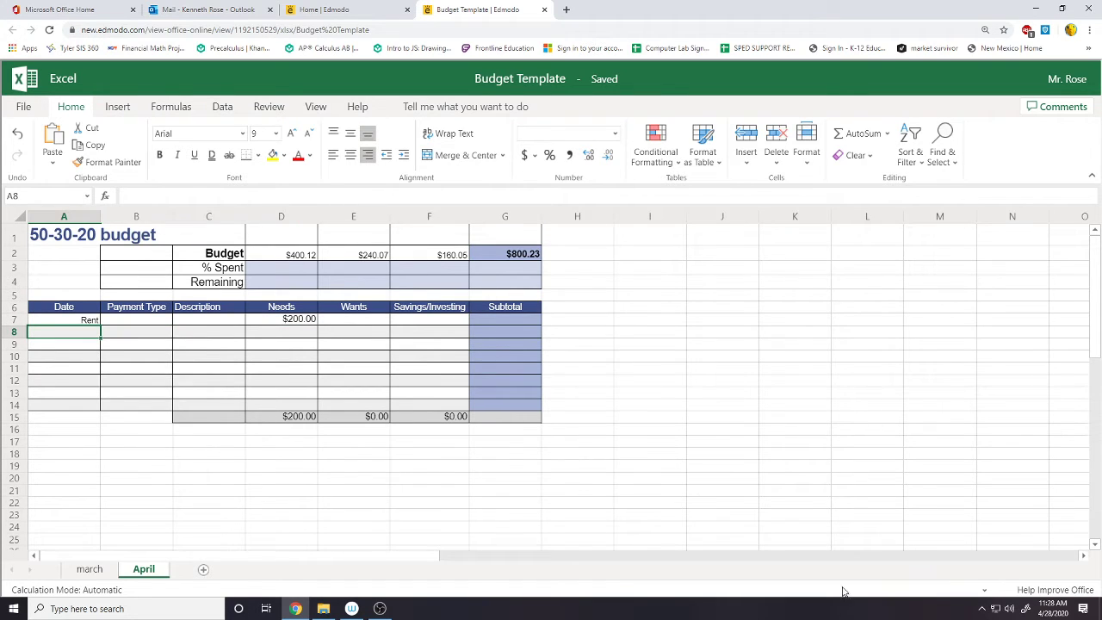
left_click(295, 418)
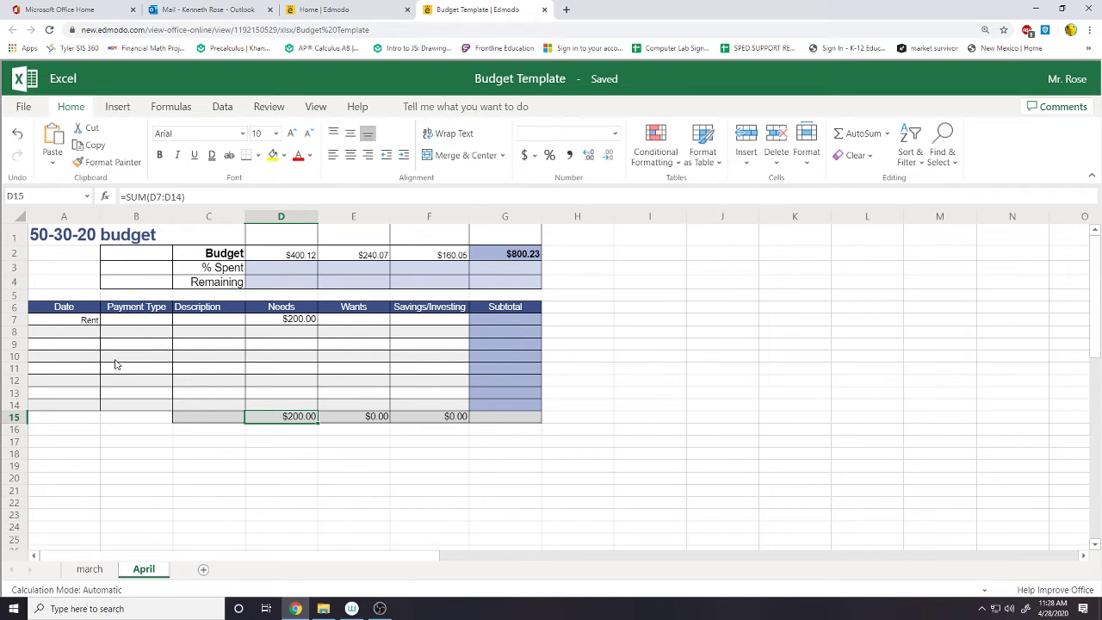
left_click(67, 334)
type("Gro")
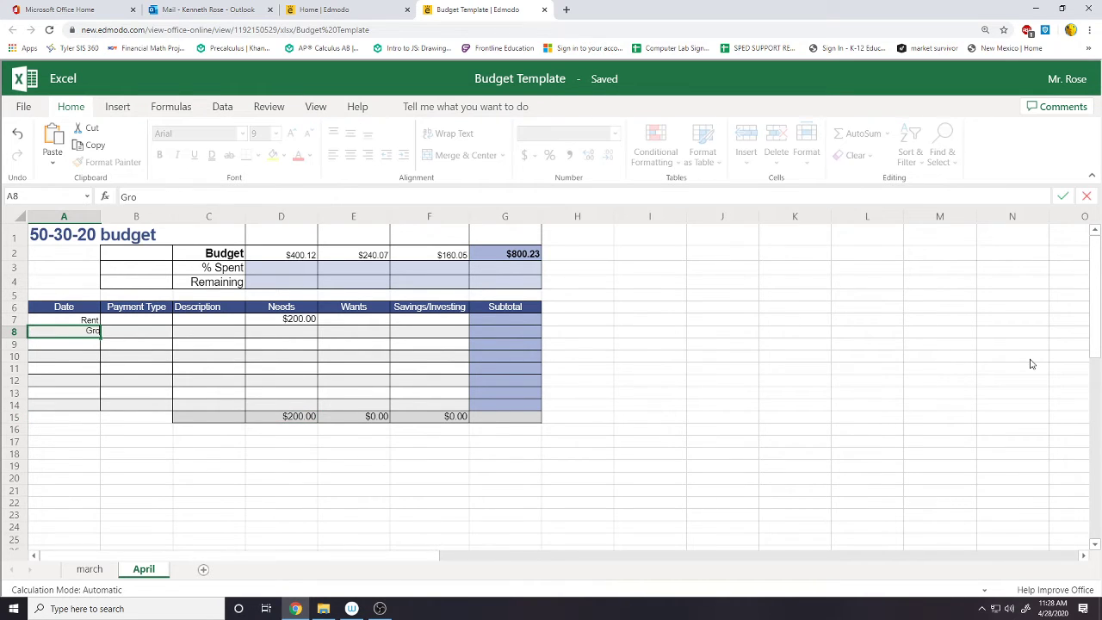
type("ceries")
key("Tab")
key("Tab")
key("Tab")
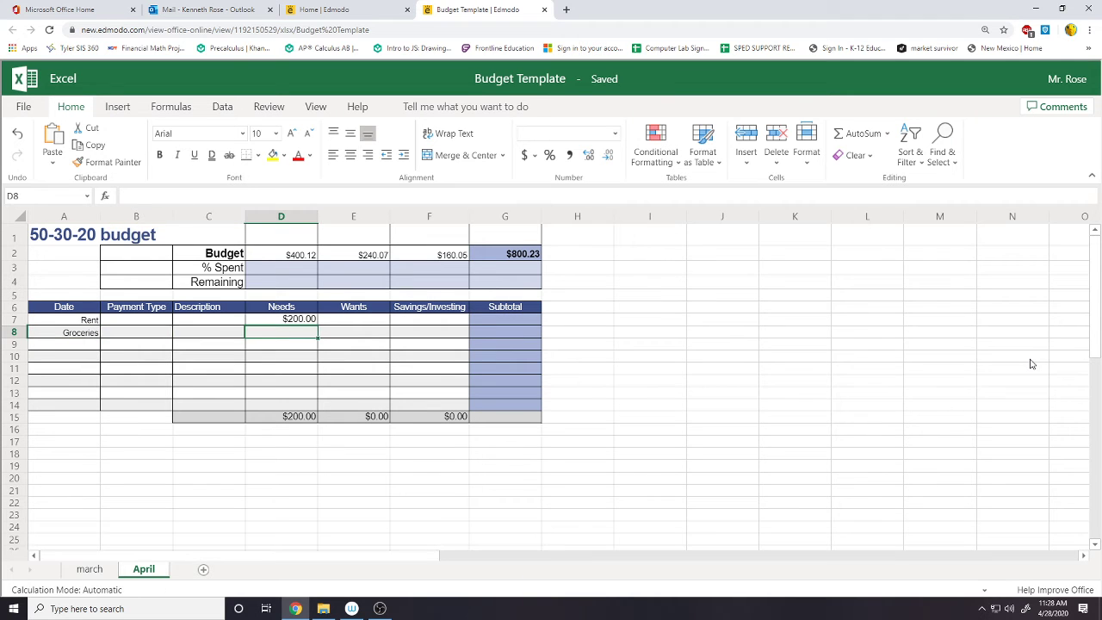
left_click_drag(1033, 358, 1055, 374)
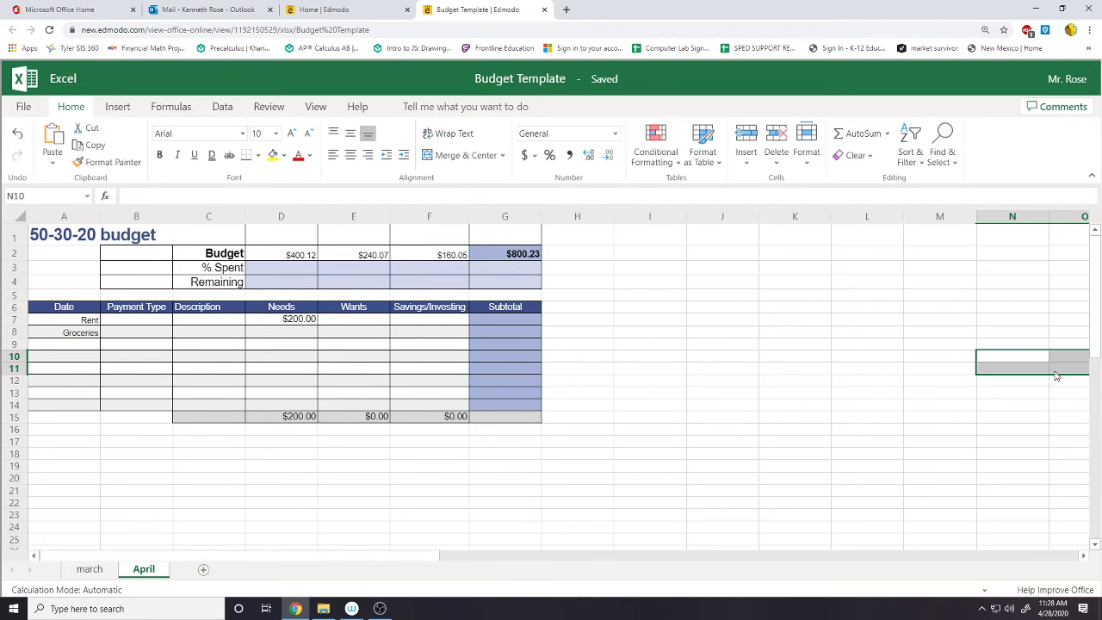
left_click(297, 334)
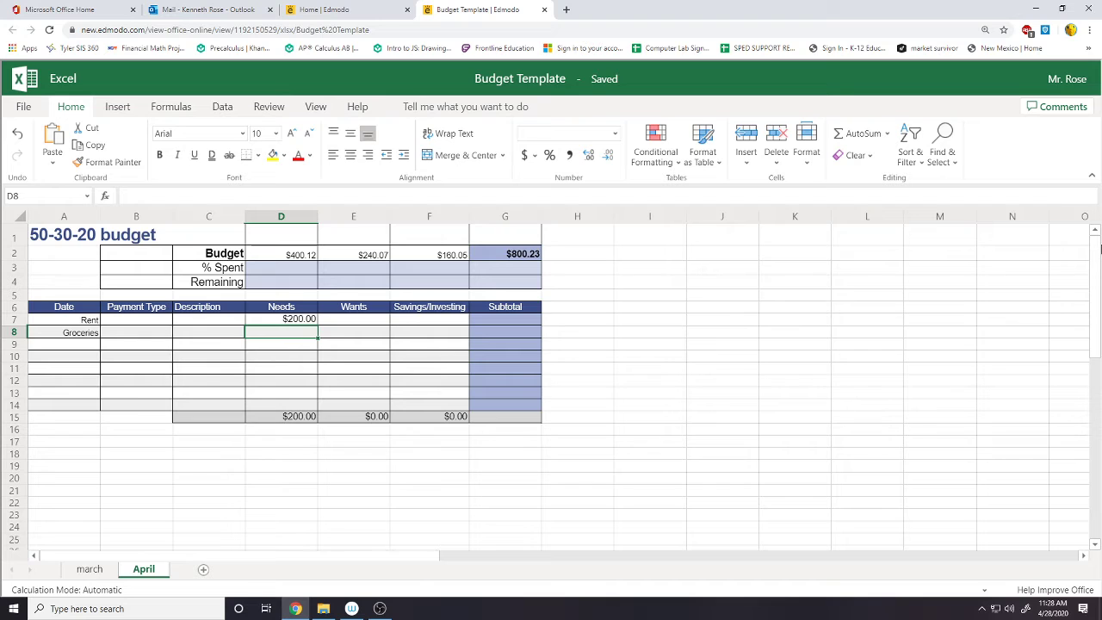
type("100")
key("Return")
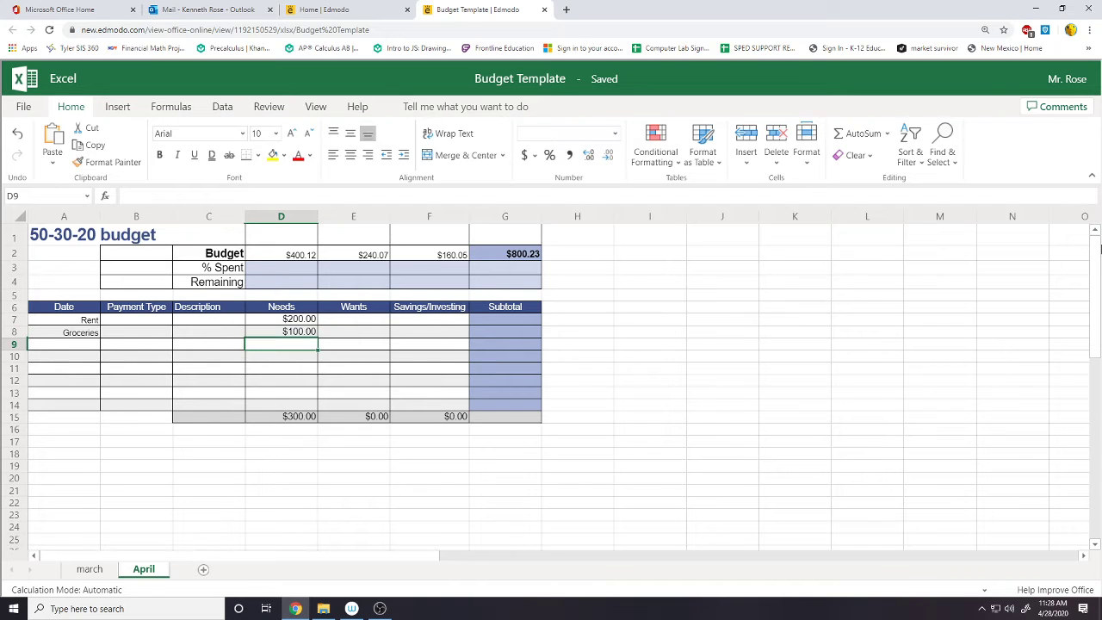
Enter Utilities in cell A9 and an amount of 75 under Needs in D9
key("Left")
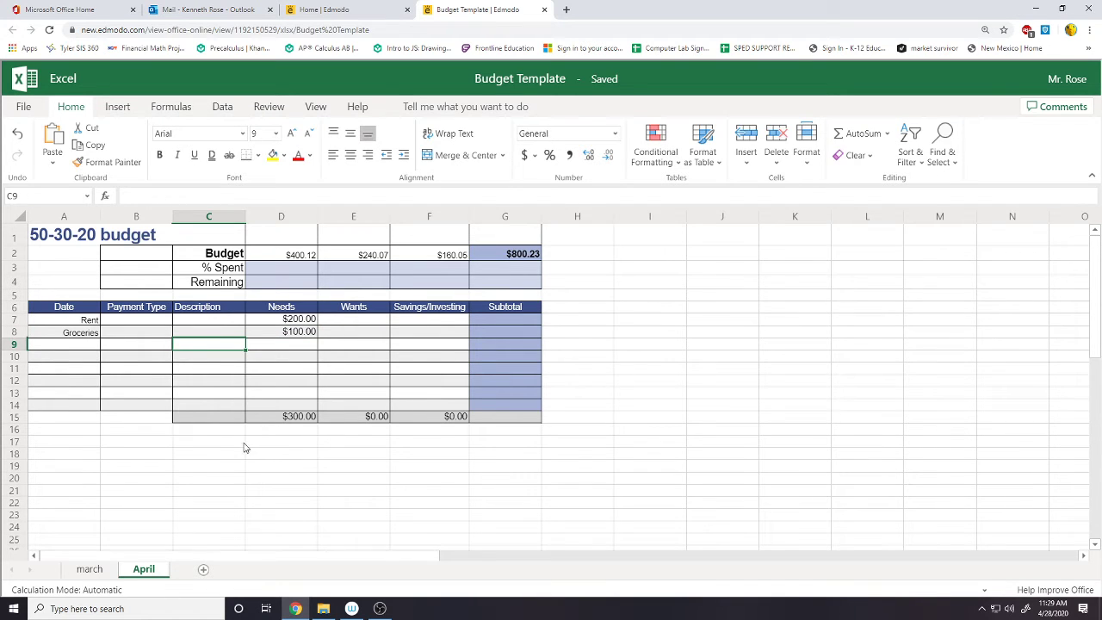
left_click(287, 420)
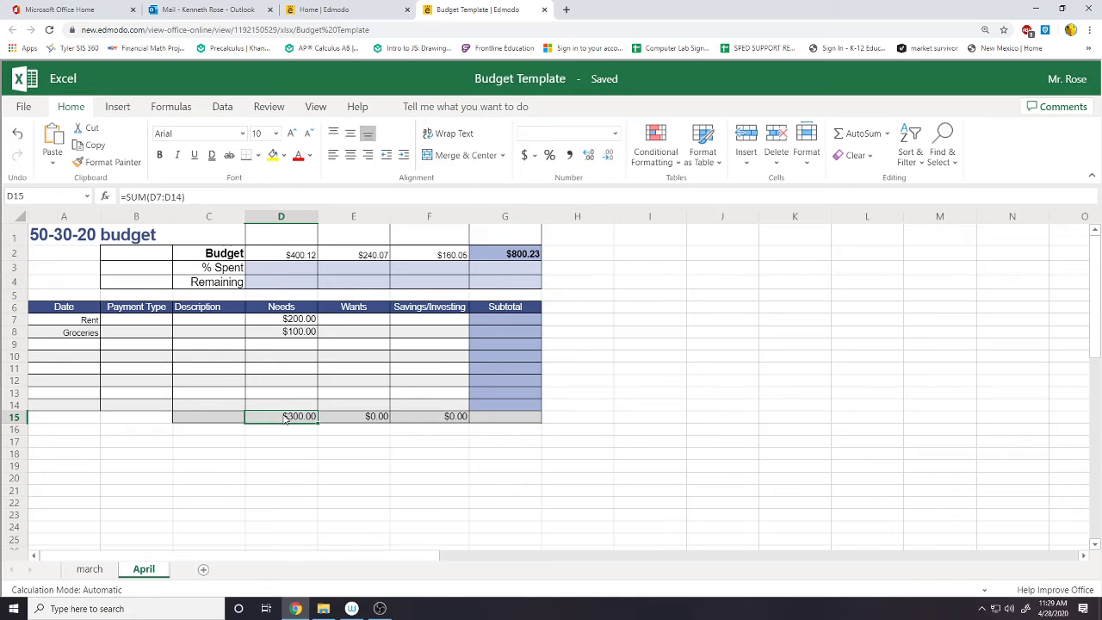
left_click(71, 344)
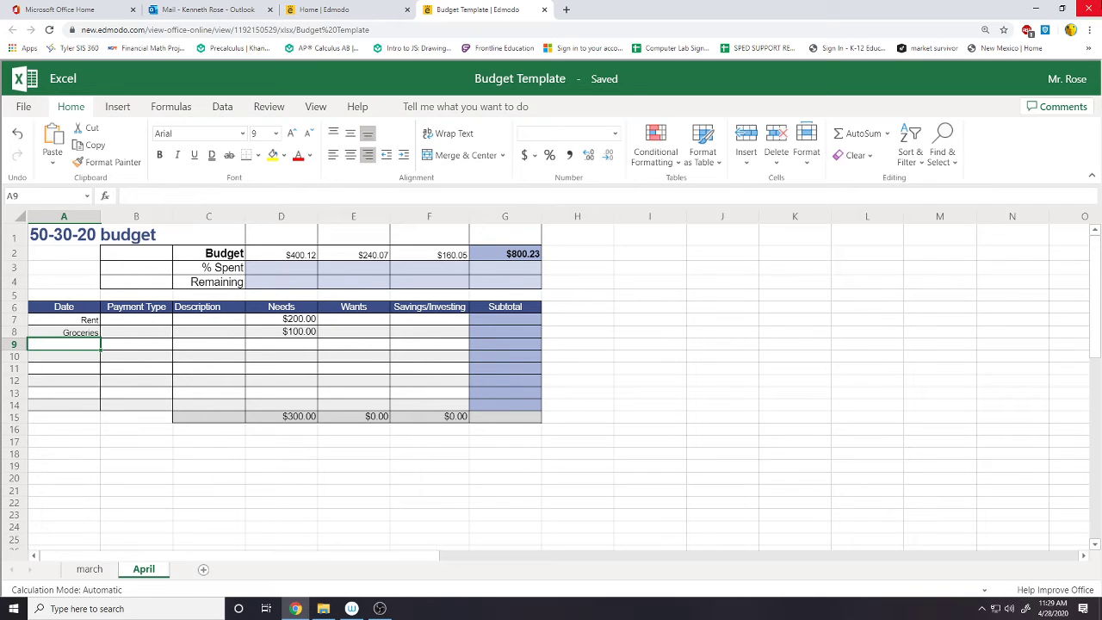
type("Ut")
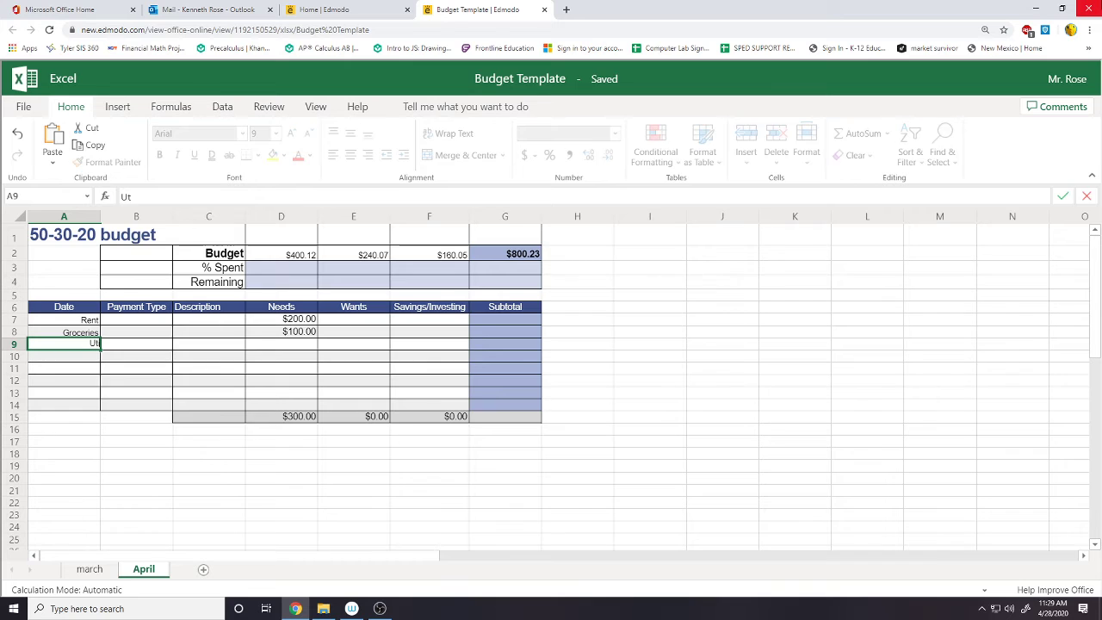
type("ilities")
key("Tab")
key("Tab")
key("Tab")
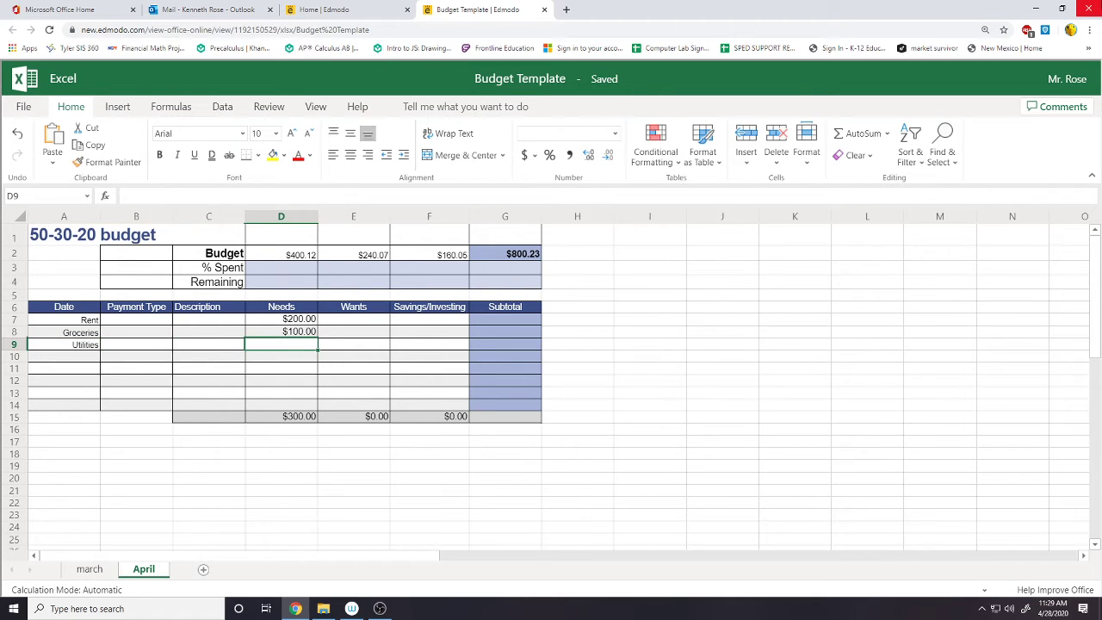
type("75")
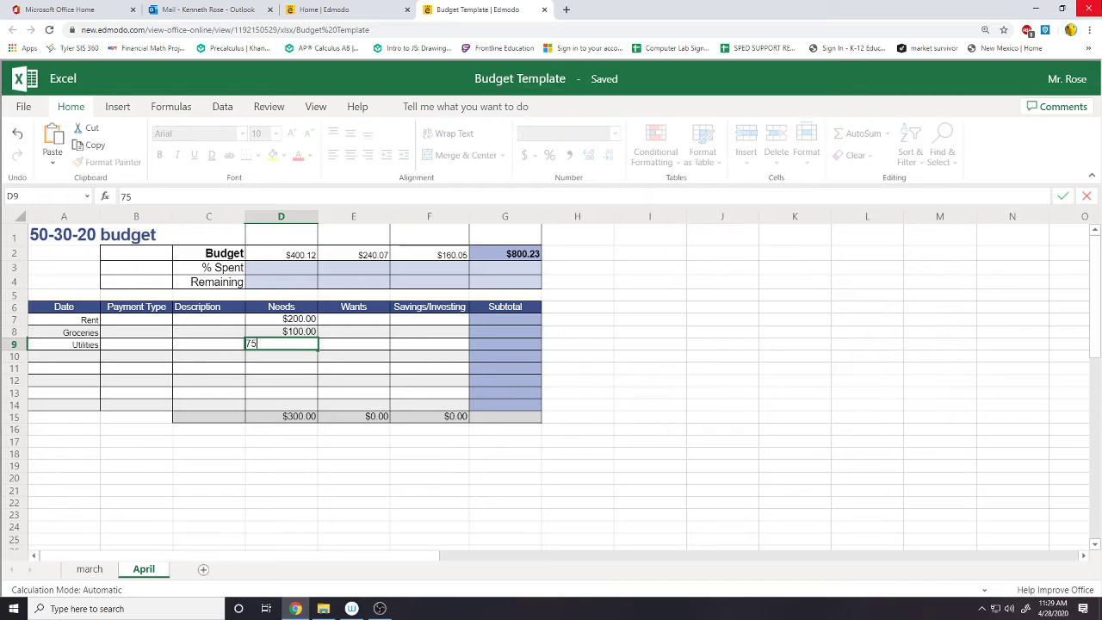
key("Return")
key("Up")
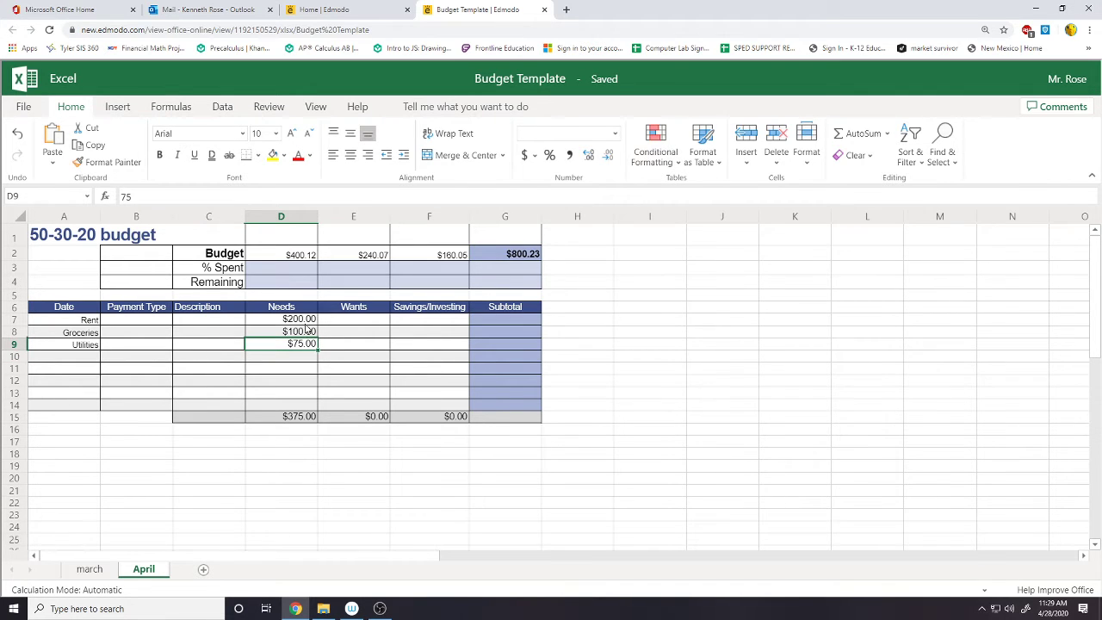
Re-enter the Needs total in D15 as a SUM formula over the range D7:D14 and check the formula
left_click_drag(297, 318, 297, 344)
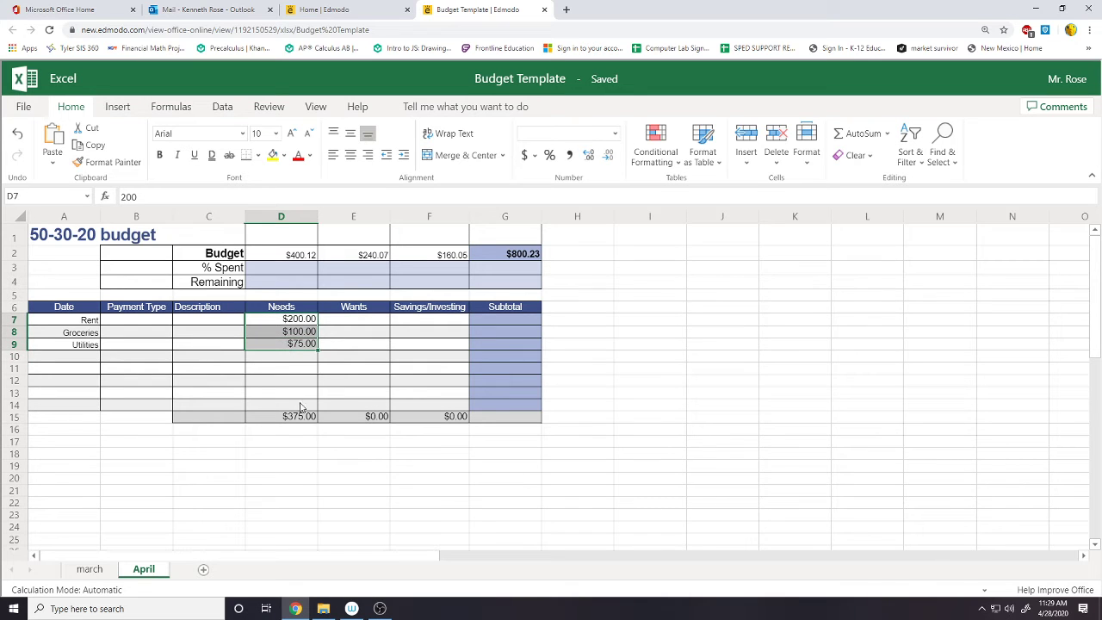
left_click(302, 418)
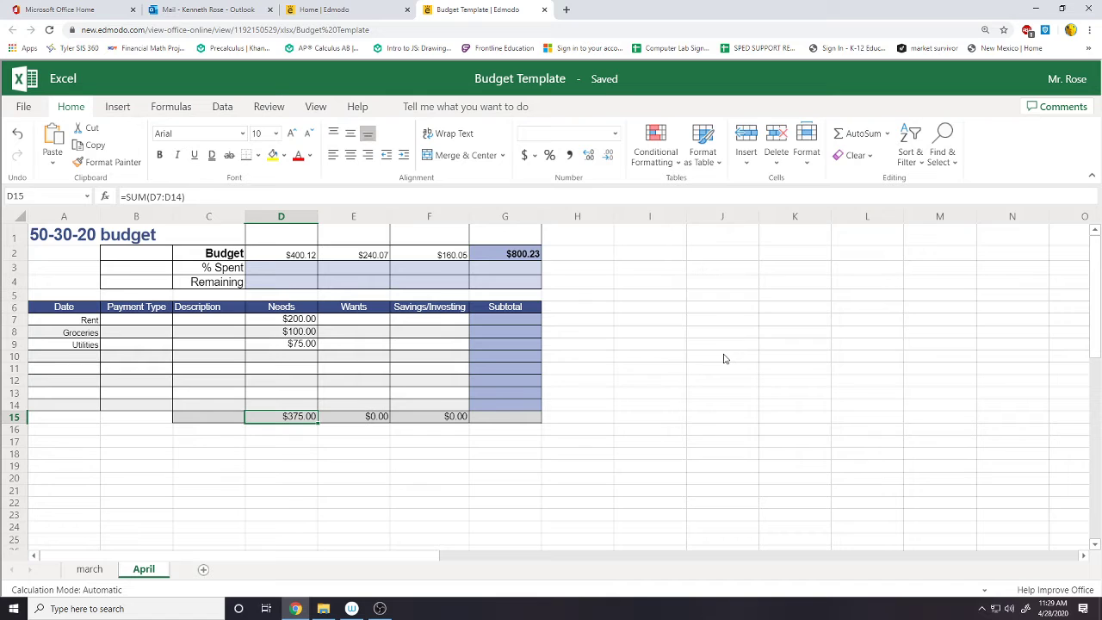
type("=sum")
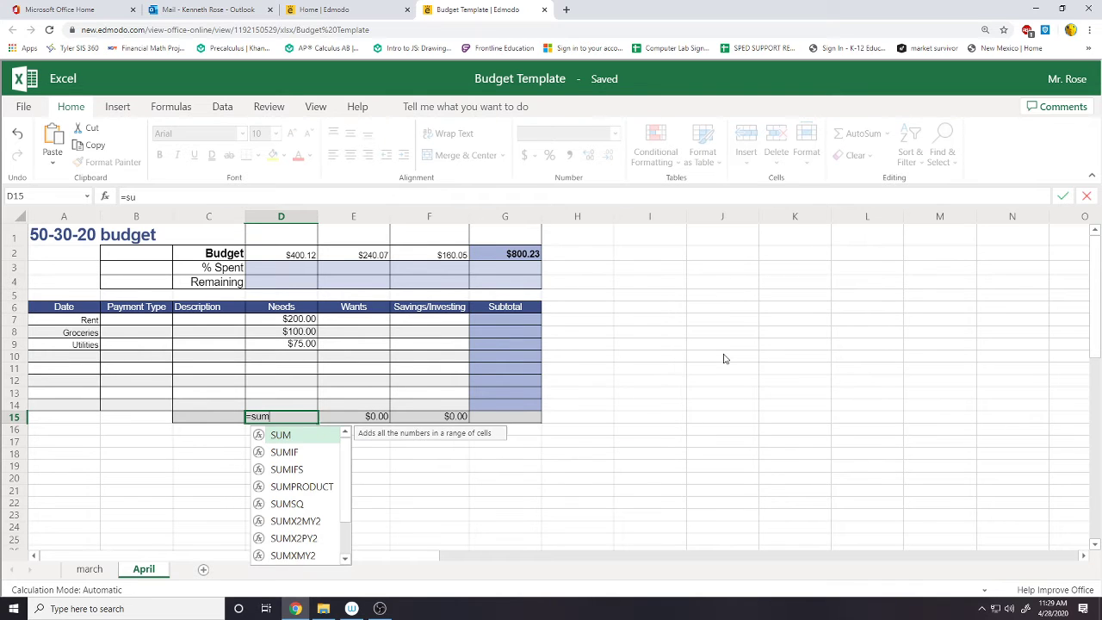
type("(")
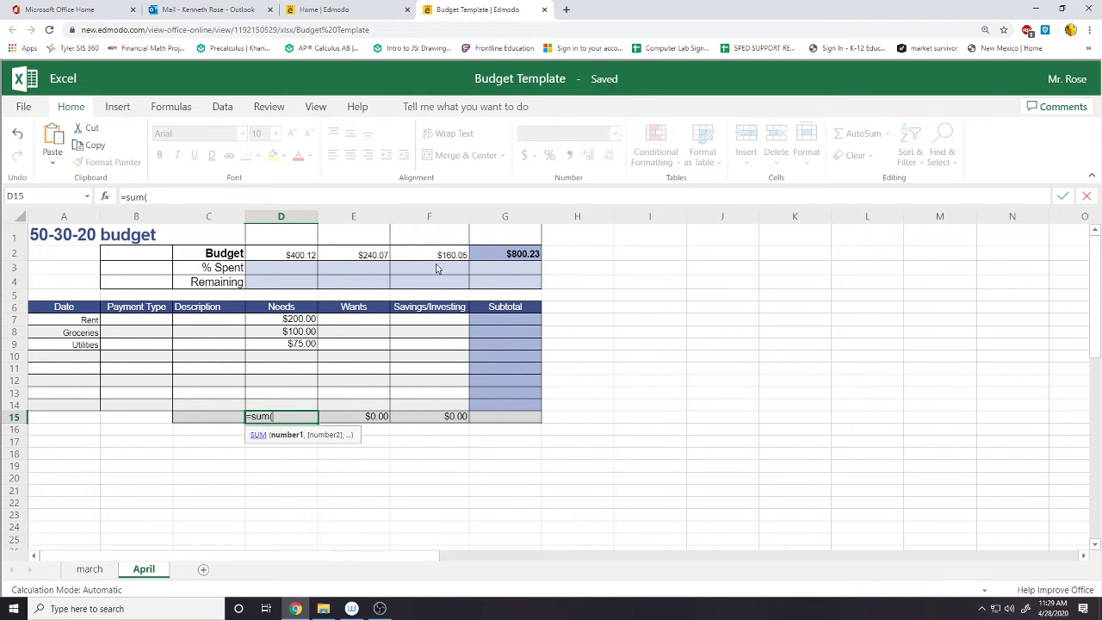
left_click_drag(280, 319, 279, 404)
type(")")
key("Return")
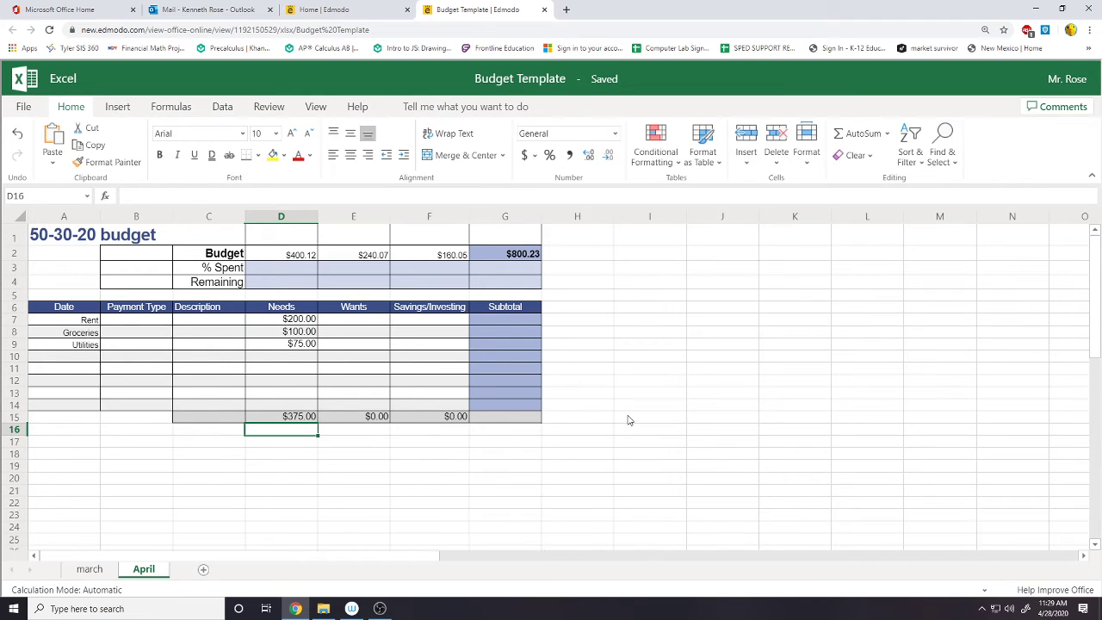
left_click(309, 419)
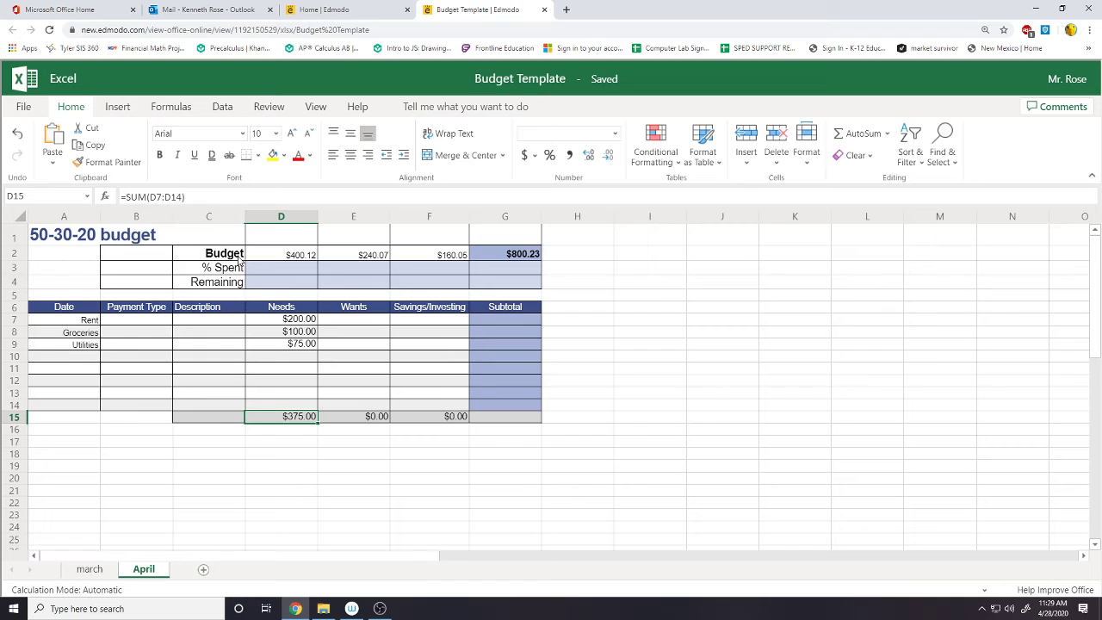
Calculate the Remaining amount for Needs in D4 with the formula =D2-D15 and check it
left_click(273, 256)
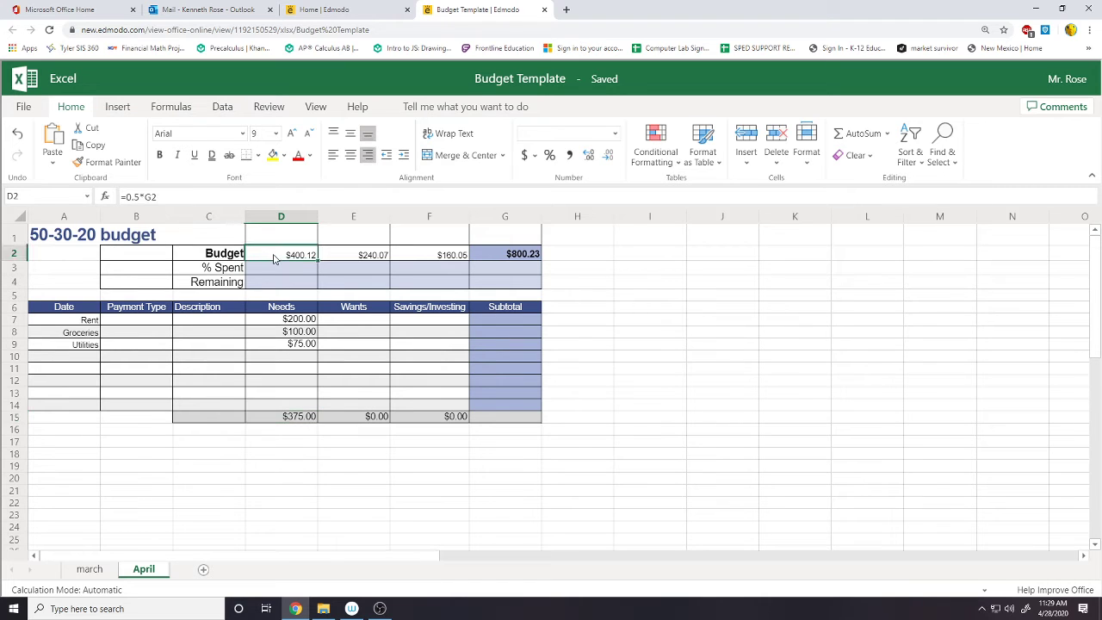
left_click(302, 287)
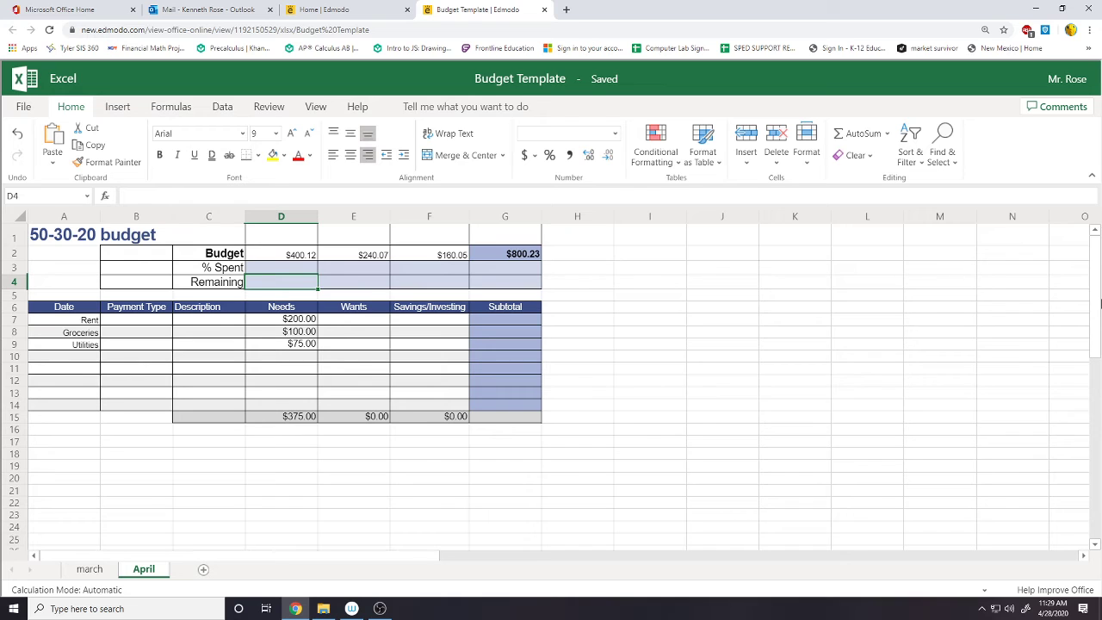
type("=")
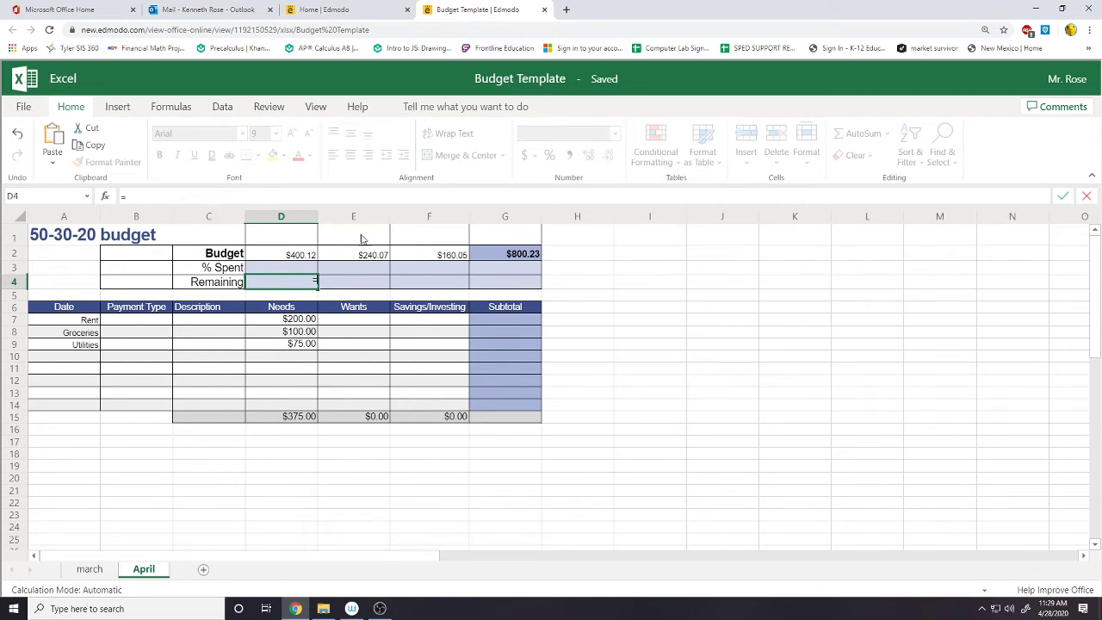
left_click(302, 261)
type("-")
left_click(285, 415)
key("Return")
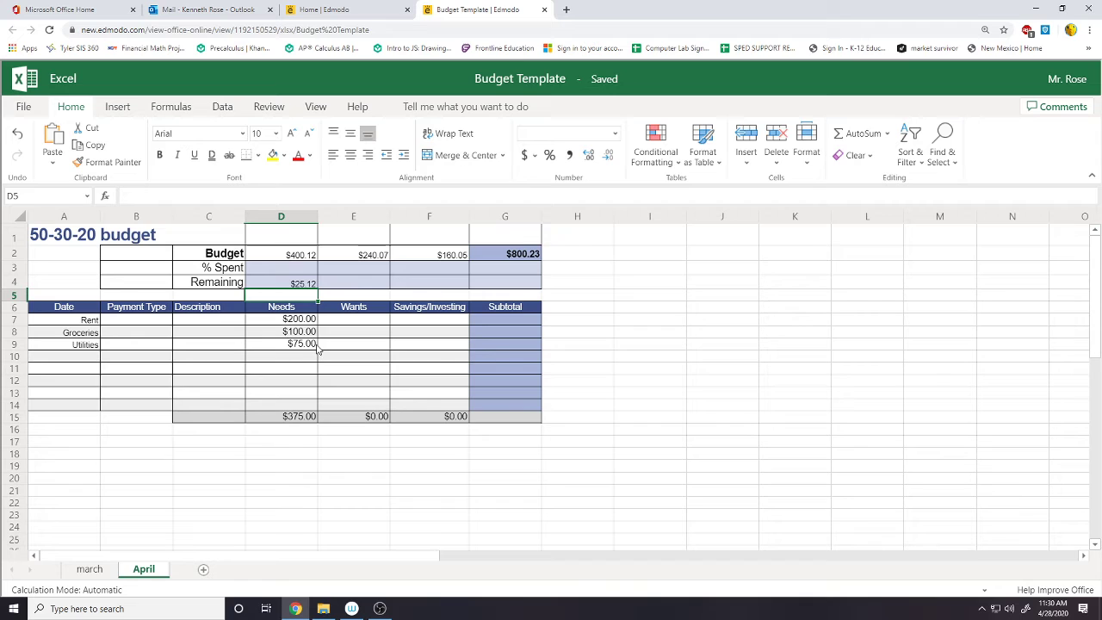
left_click(300, 288)
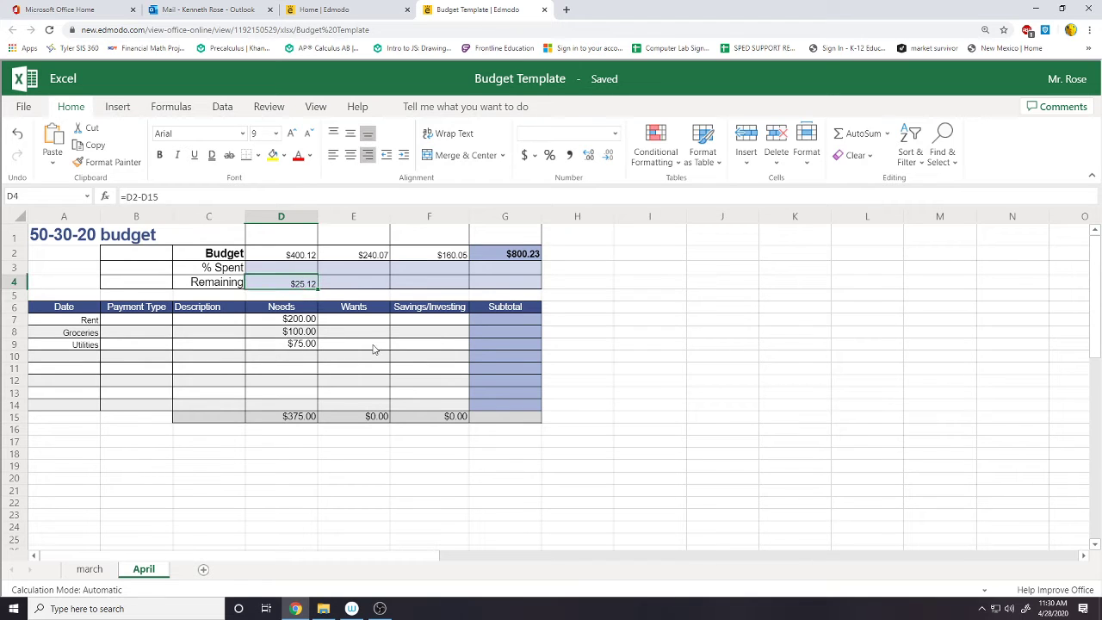
Calculate the % Spent for Needs in D3 with the formula =D15/D2 and check it
left_click(308, 271)
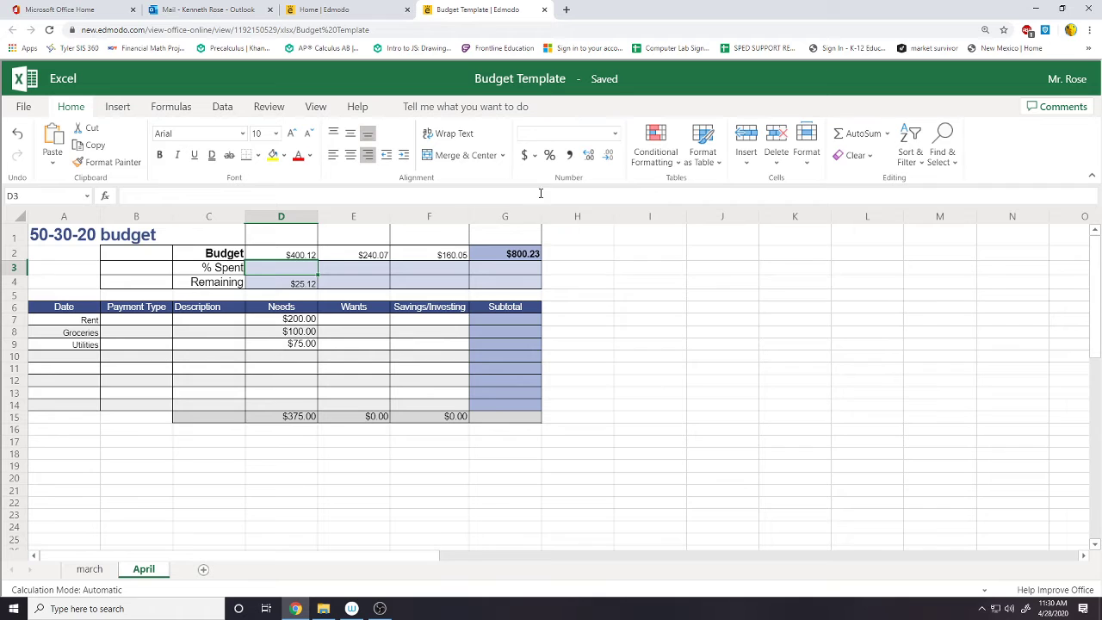
type("=")
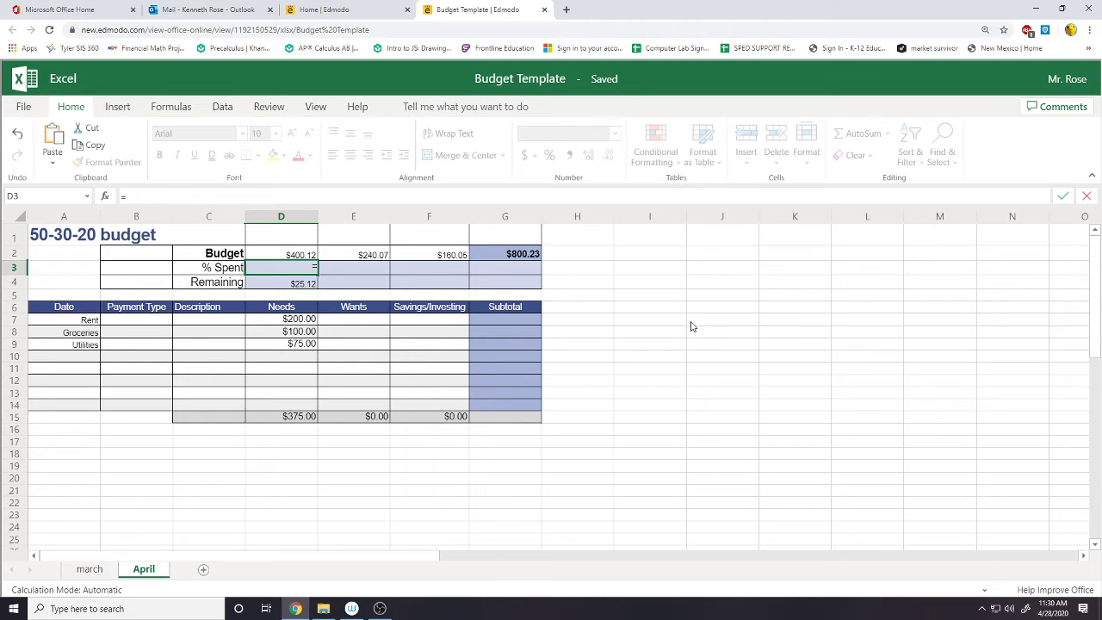
left_click(311, 421)
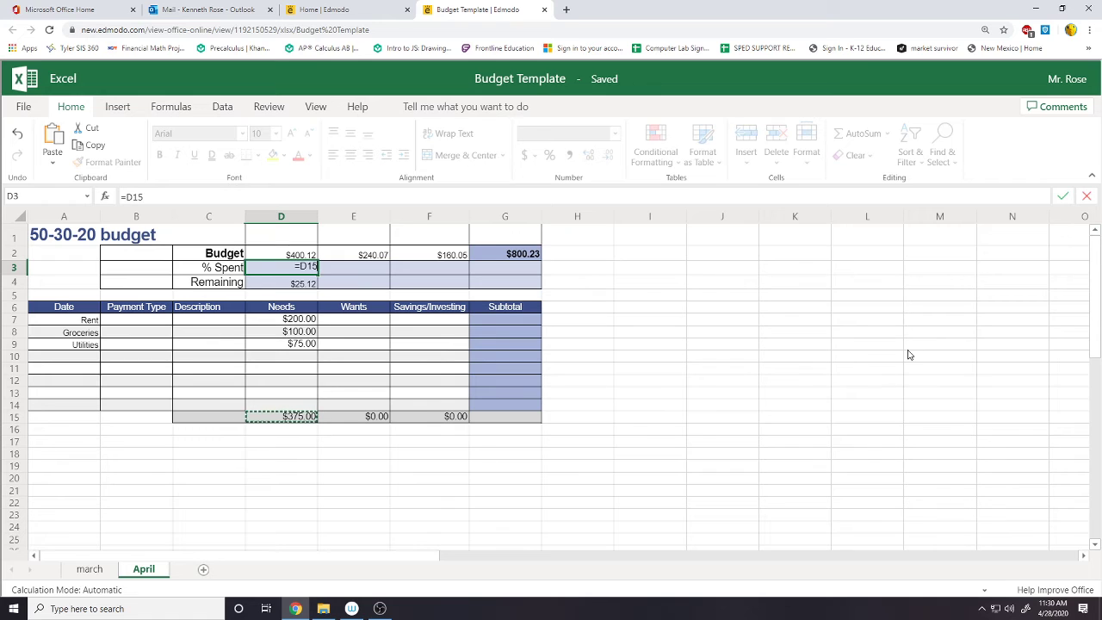
type("/")
left_click(300, 256)
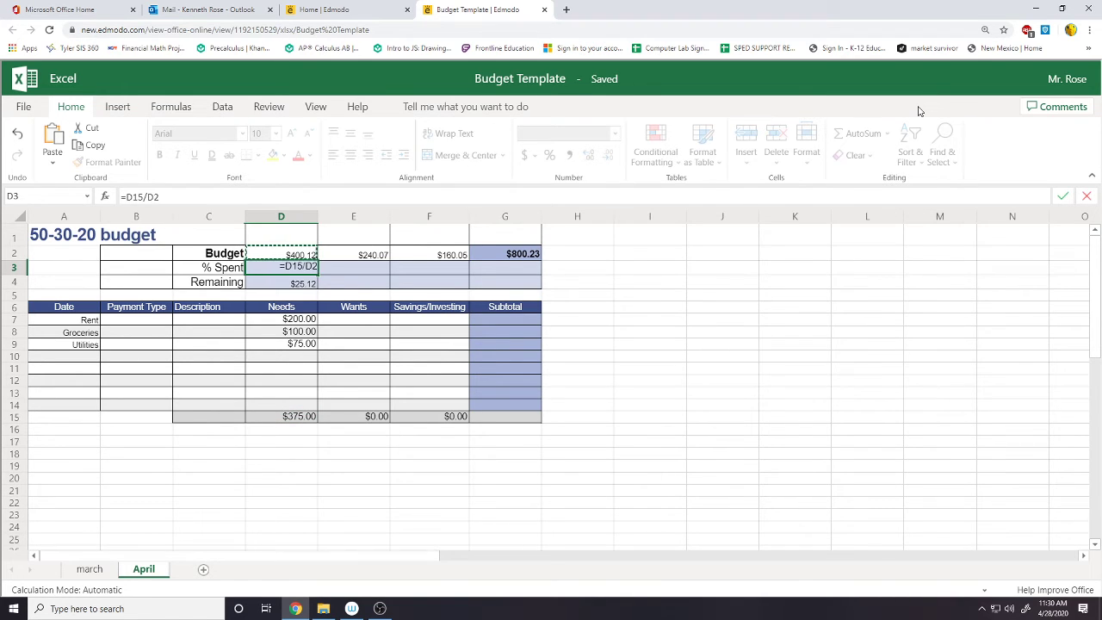
key("Return")
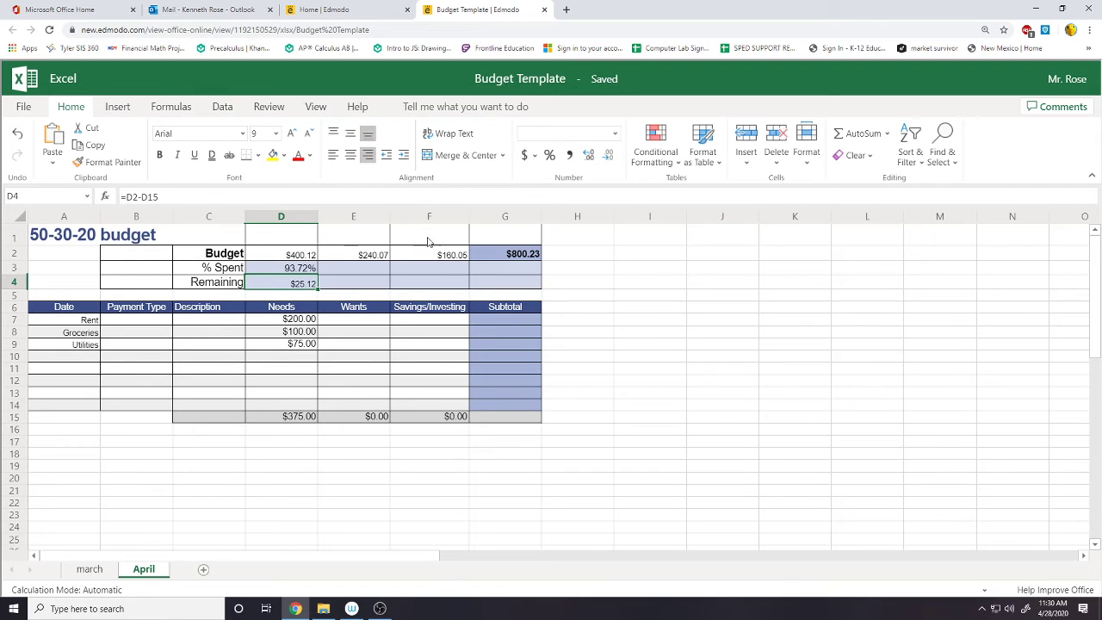
left_click(285, 271)
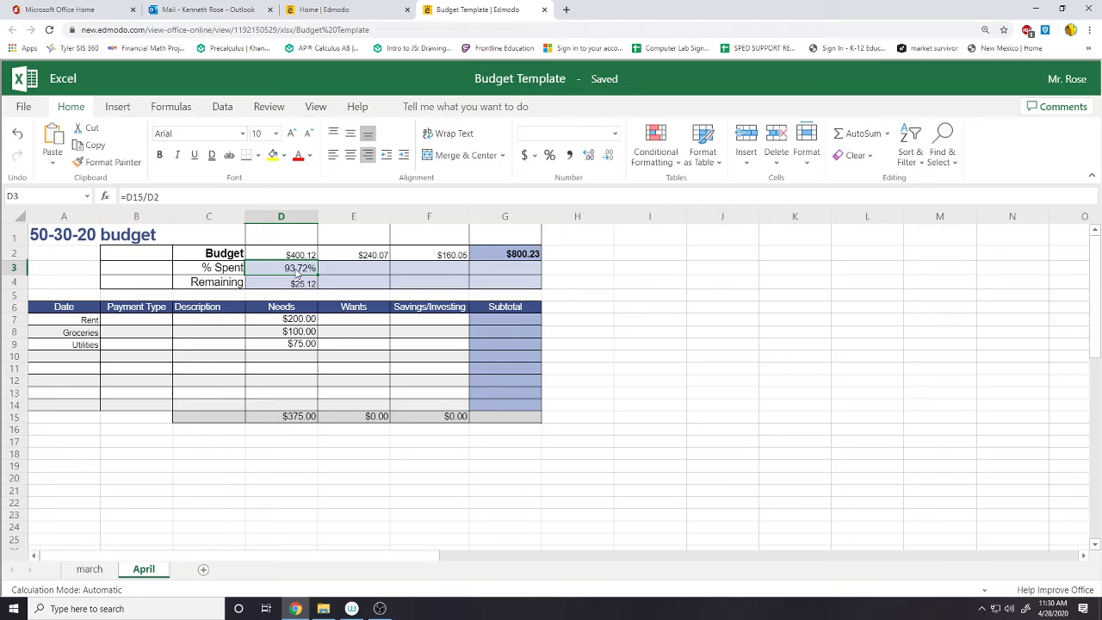
right_click(297, 272)
mouse_move(315, 367)
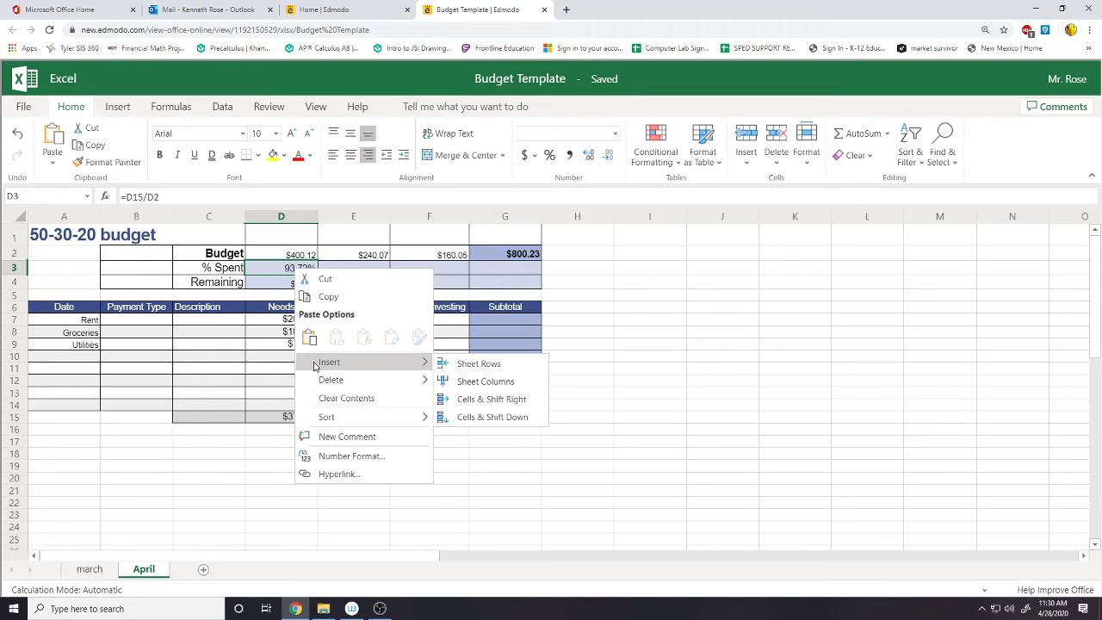
left_click(281, 270)
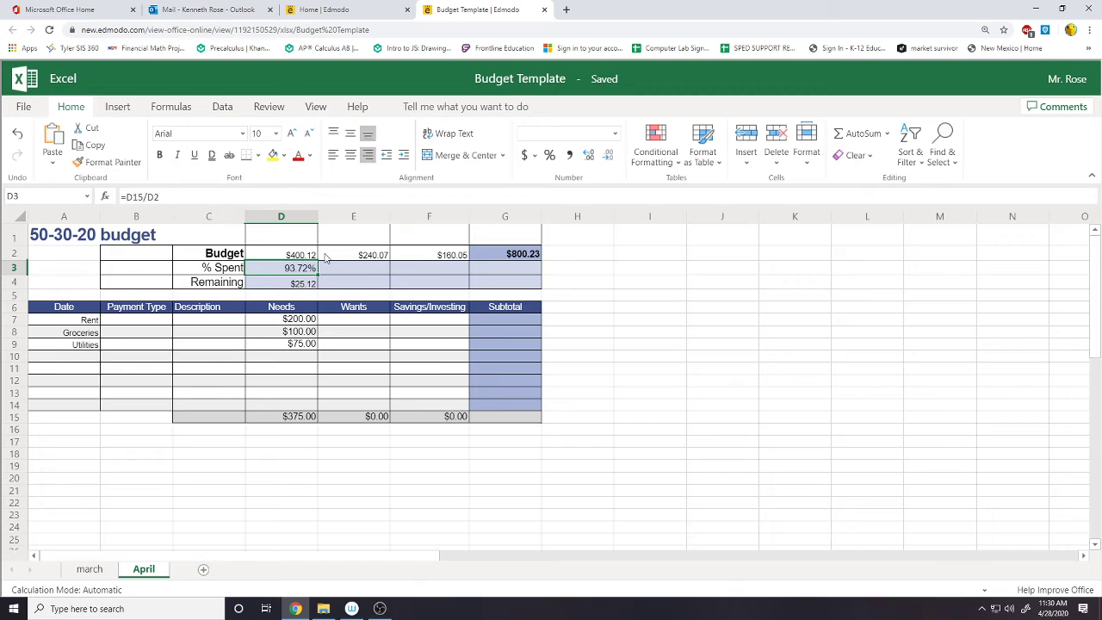
left_click(301, 285)
left_click(334, 272)
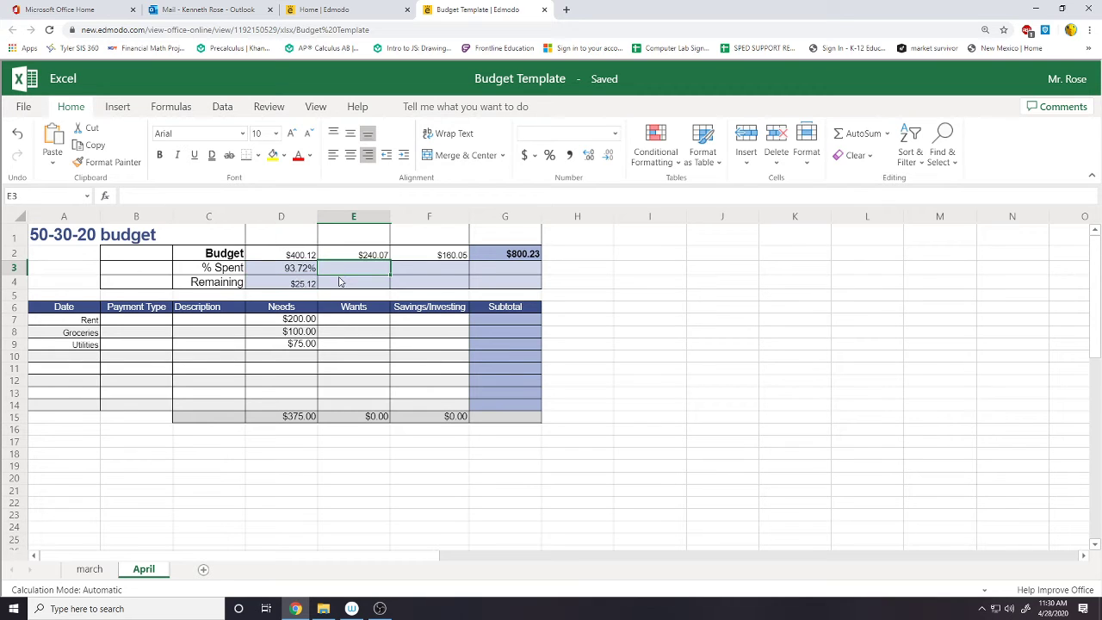
left_click(68, 357)
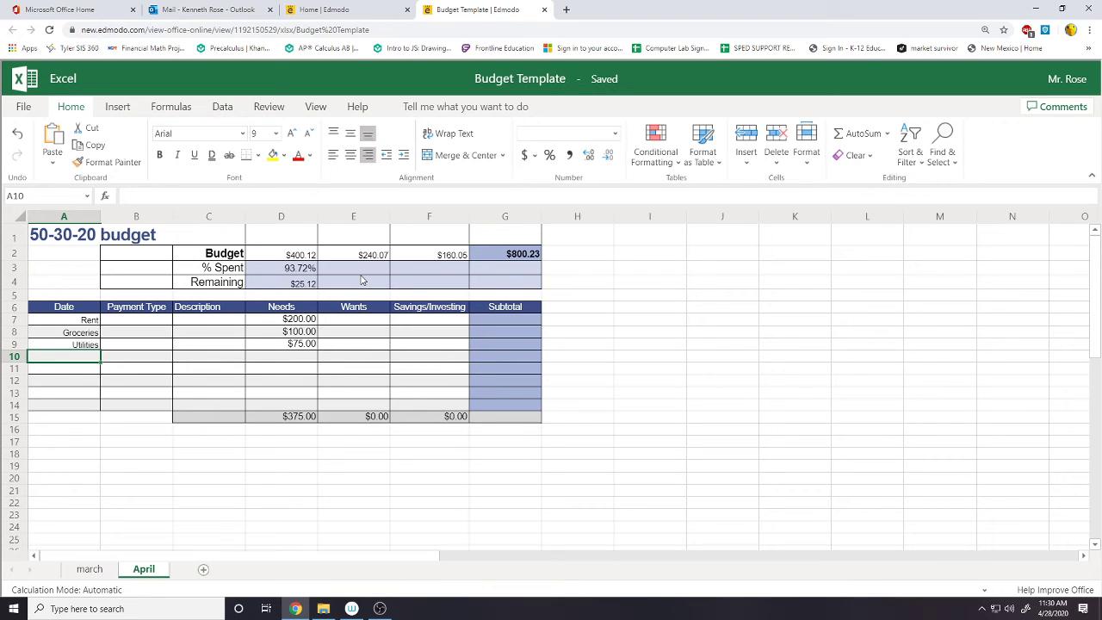
Enter Video Games in cell A10 and an amount of 50 under Wants in E10
type("Video GaMES")
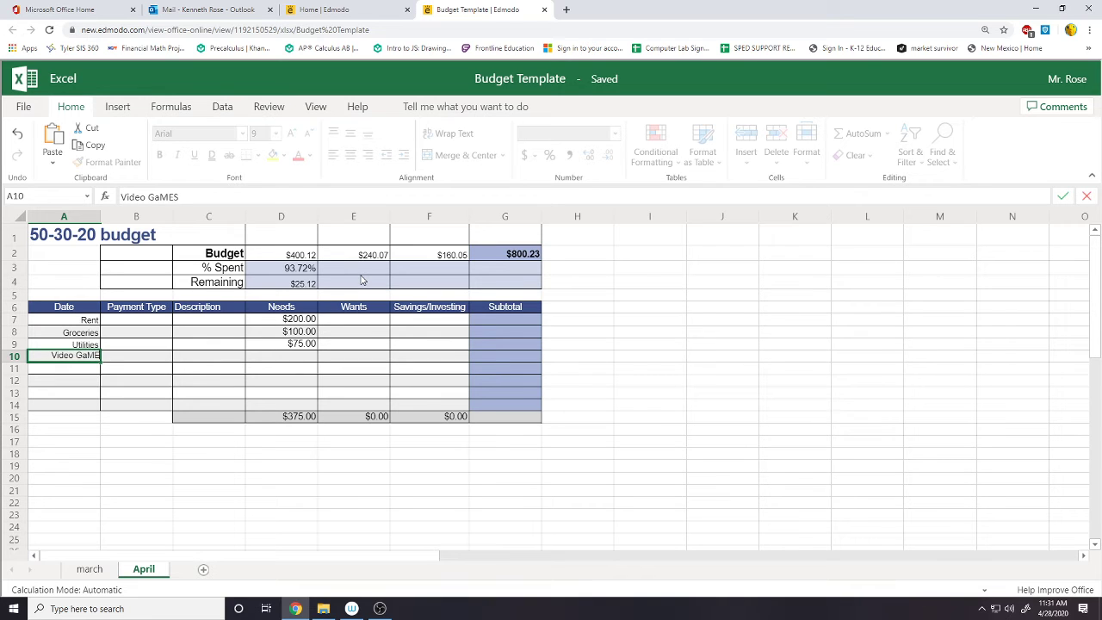
key("BackSpace")
key("BackSpace")
type("mes")
left_click(345, 356)
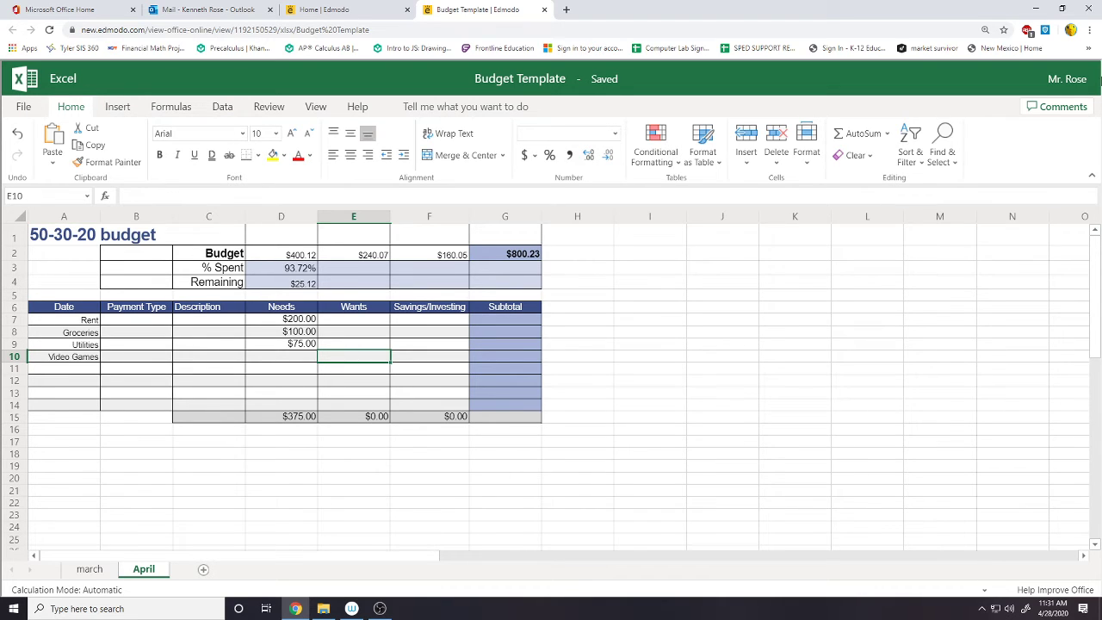
type("50")
key("Return")
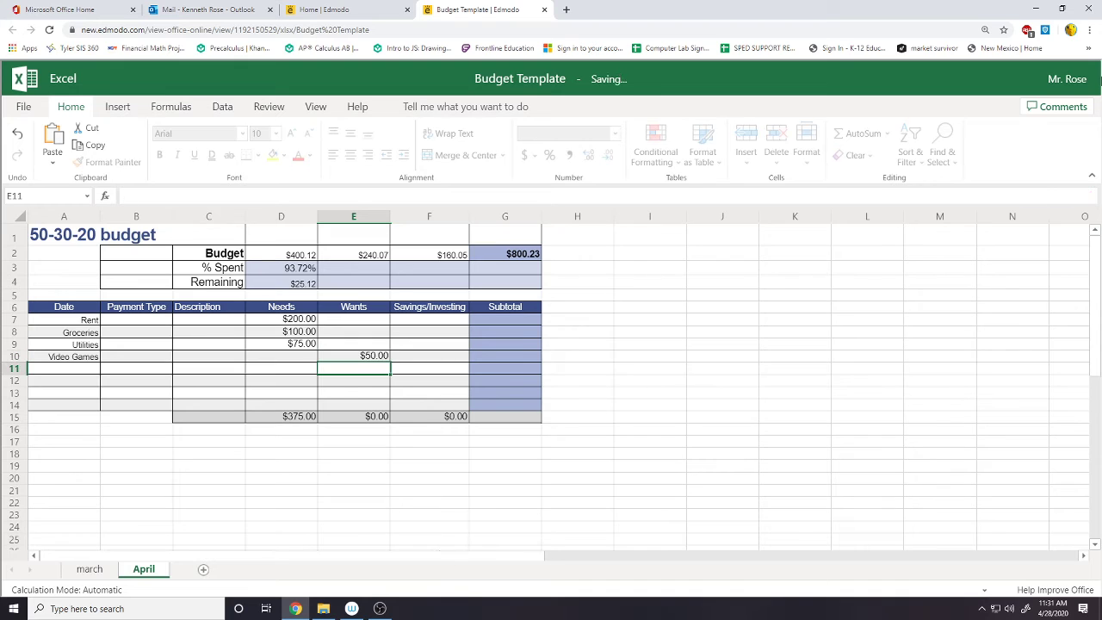
Enter Wendy's in cell A11 and an amount of 80 under Wants in E11
left_click(69, 370)
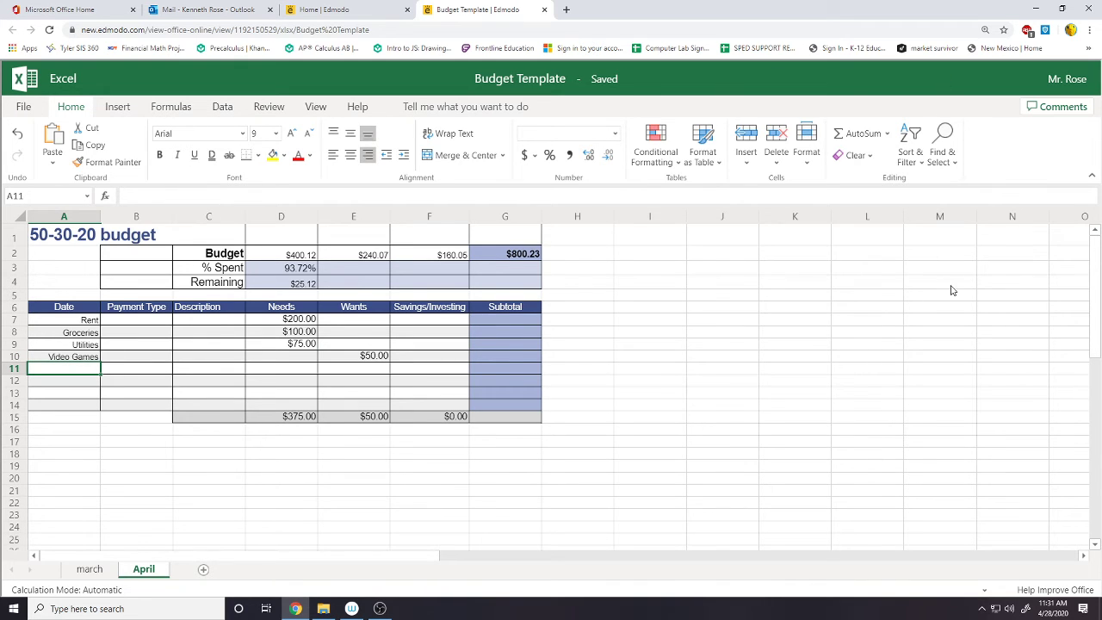
type("Wend")
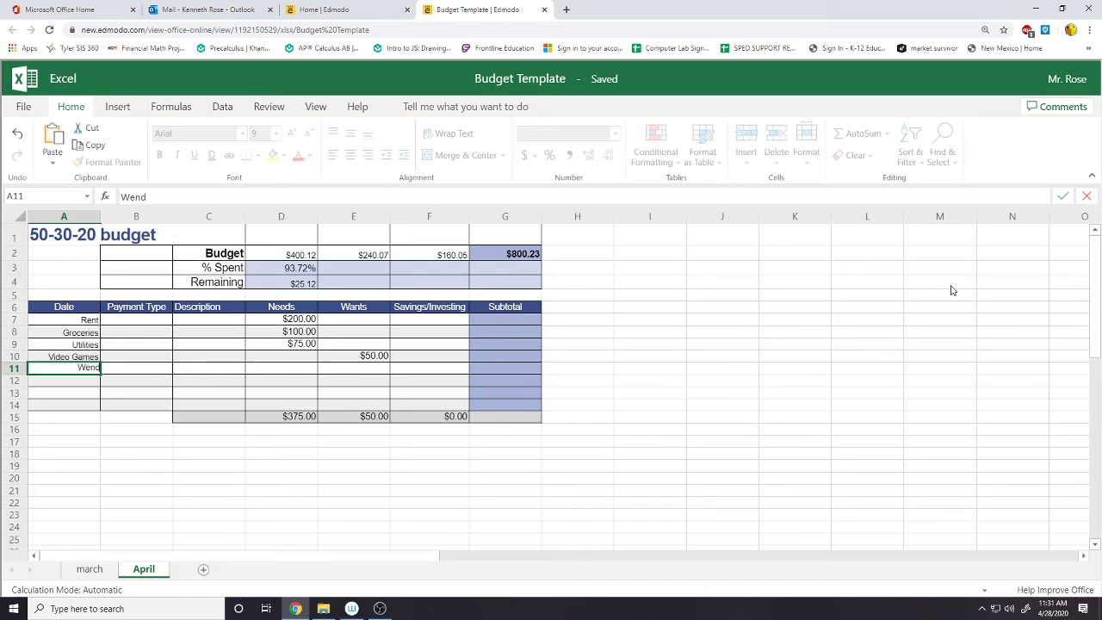
type("y's")
key("Tab")
key("Tab")
key("Tab")
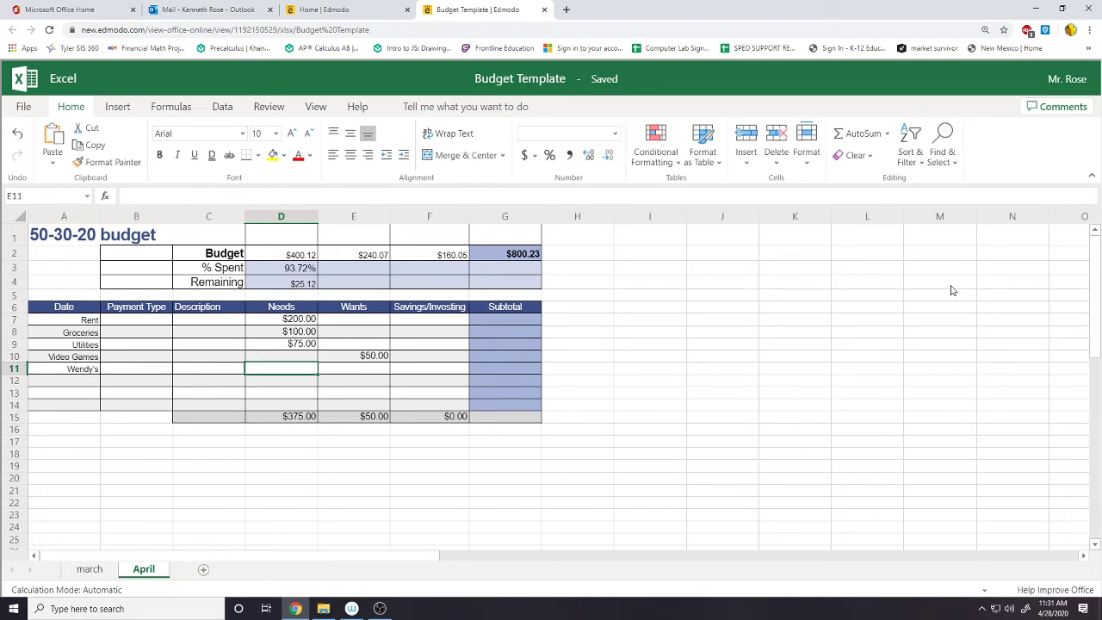
key("Tab")
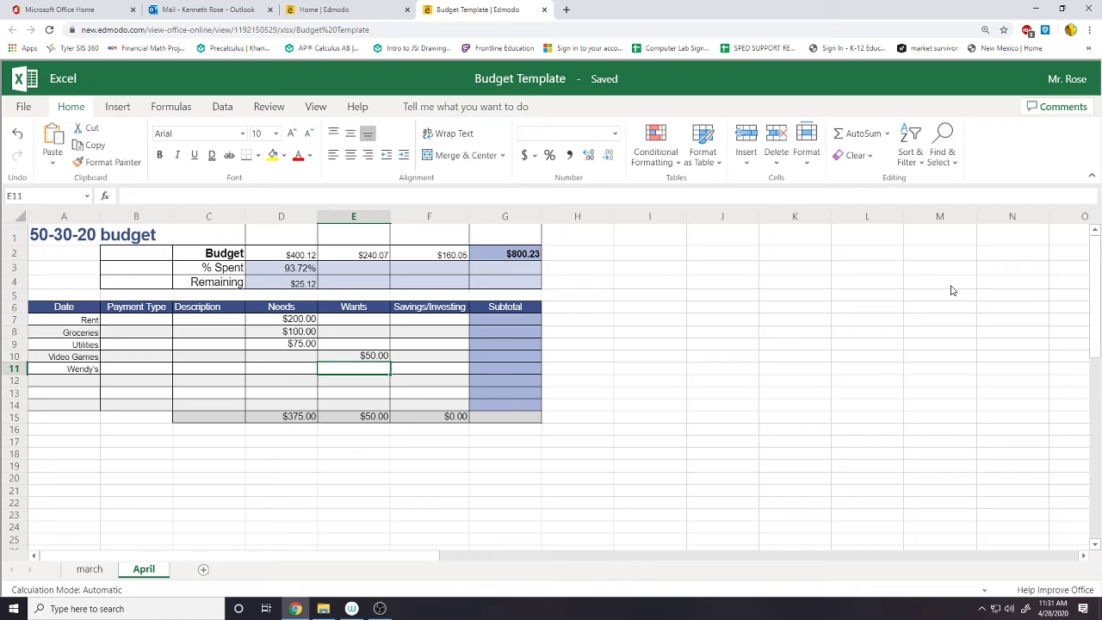
type("80")
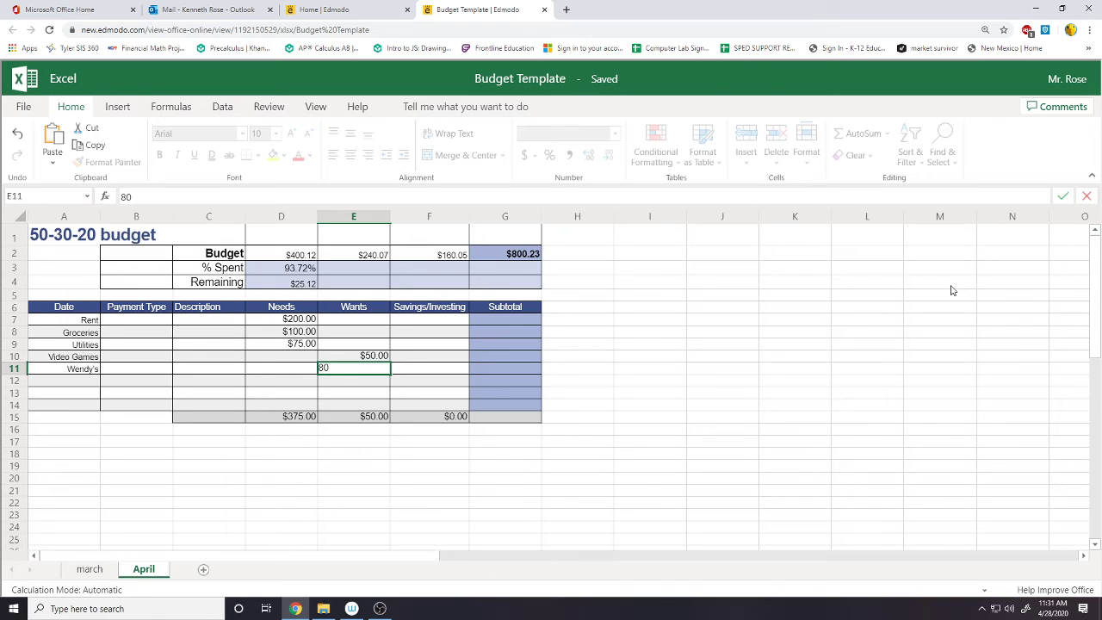
key("Return")
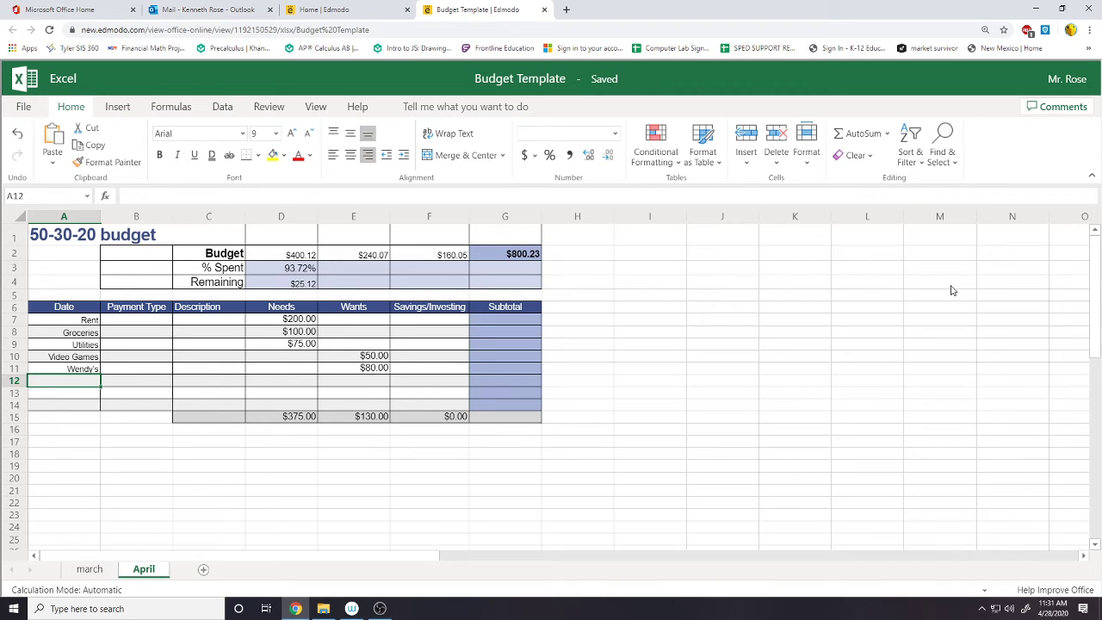
Enter Fishing in cell A12 and an amount of 50 under Wants in E12
type("Fishing")
key("Tab")
key("Tab")
key("Tab")
key("Tab")
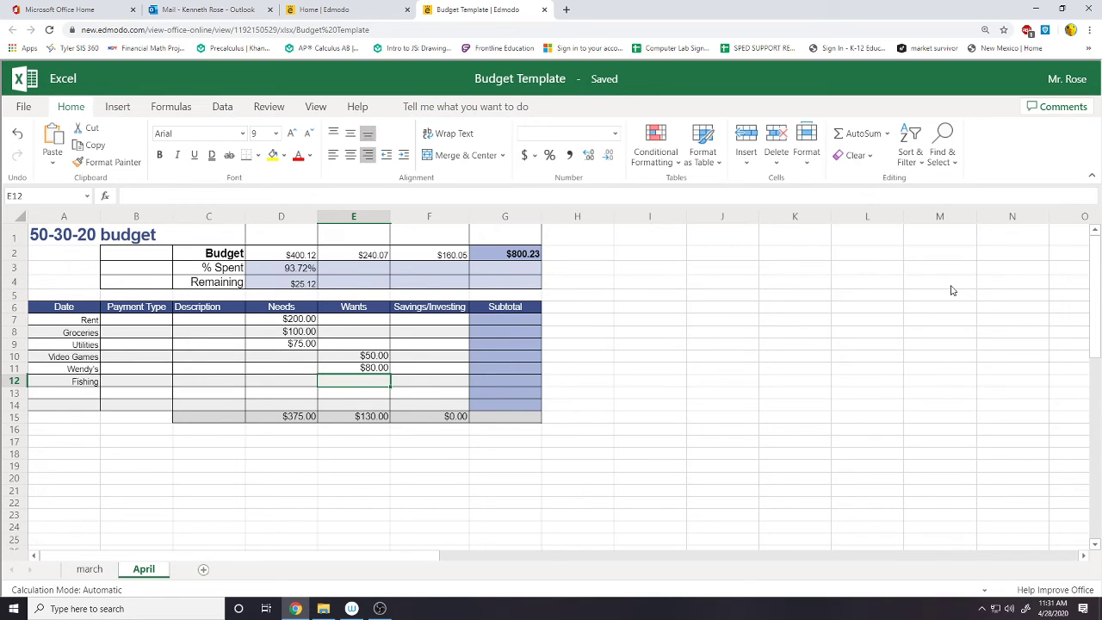
type("50")
key("Return")
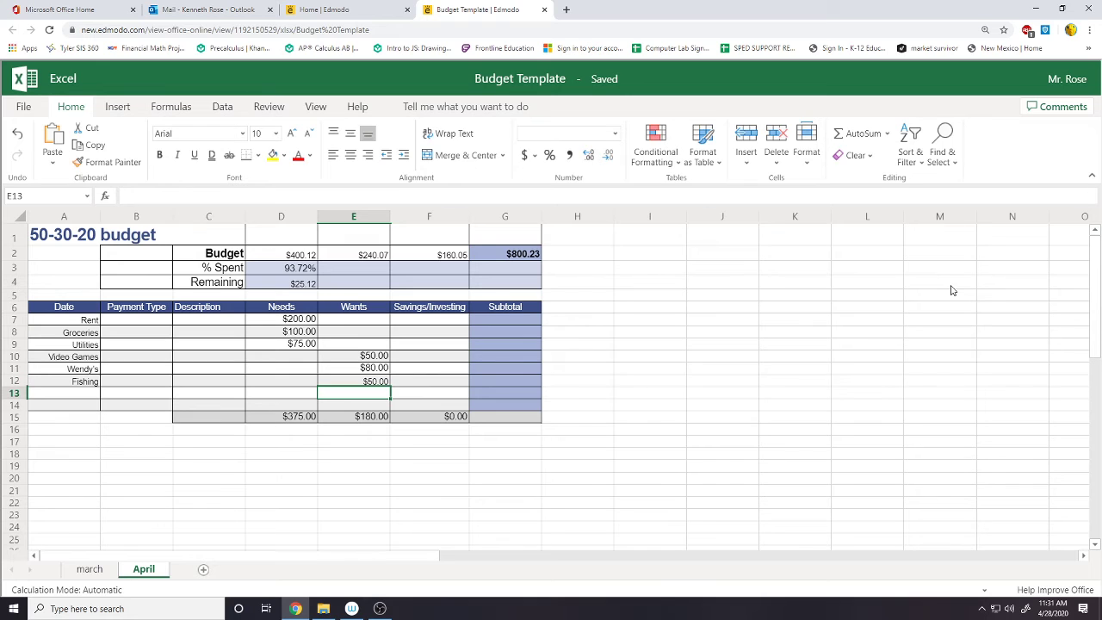
key("Left")
key("Left")
key("Left")
key("Left")
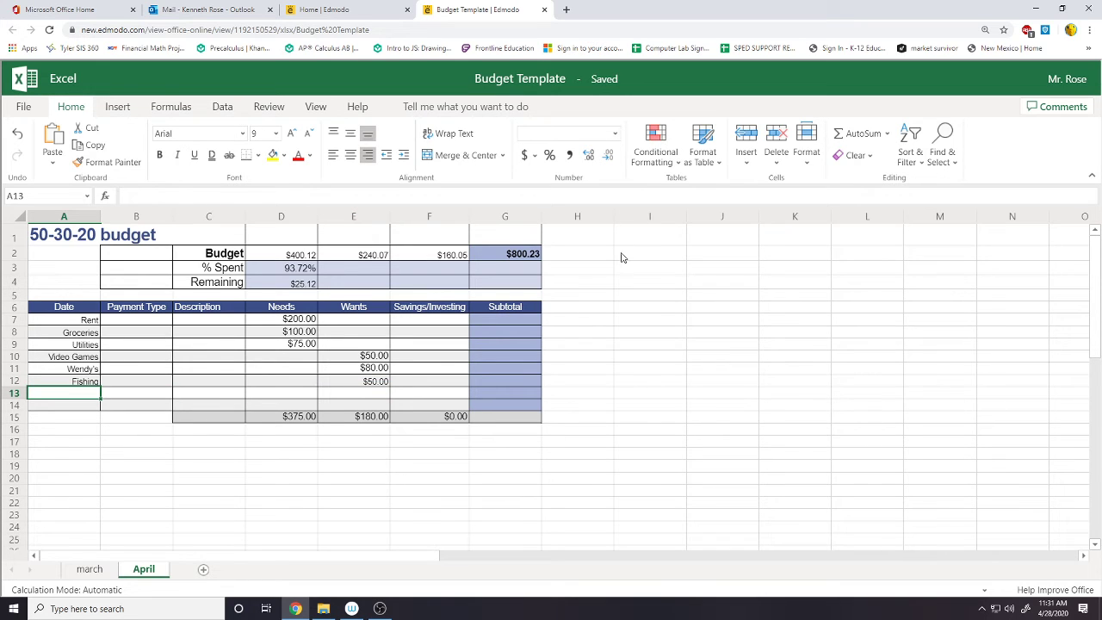
Review the Wants budget and total, copy the Remaining formula from D4 into E4, and check the copied formula
left_click(352, 258)
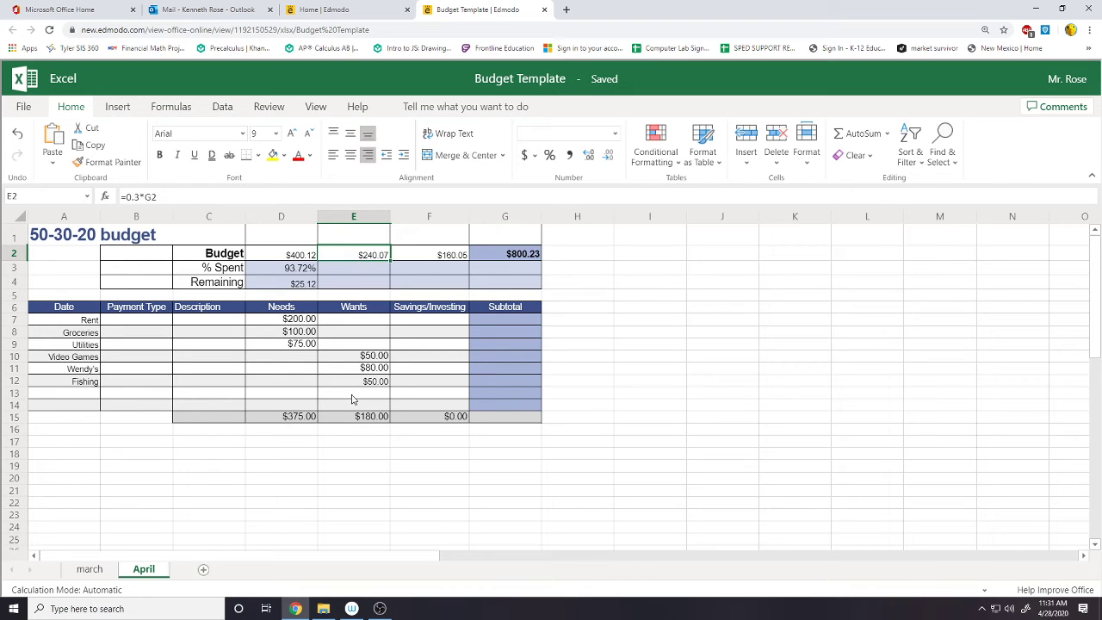
left_click(351, 422)
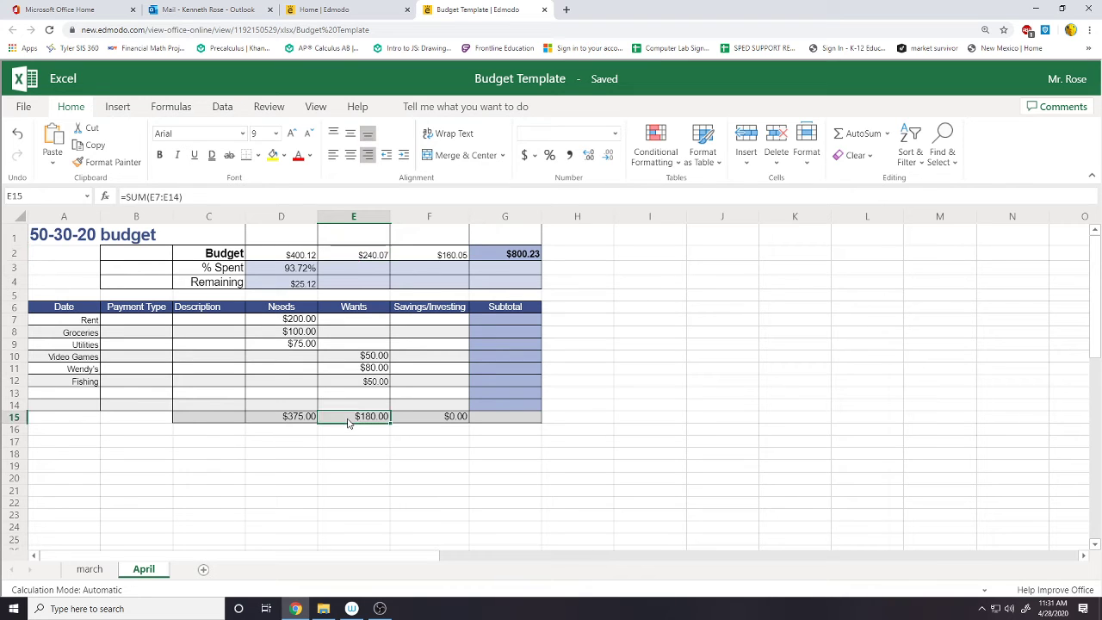
left_click(336, 287)
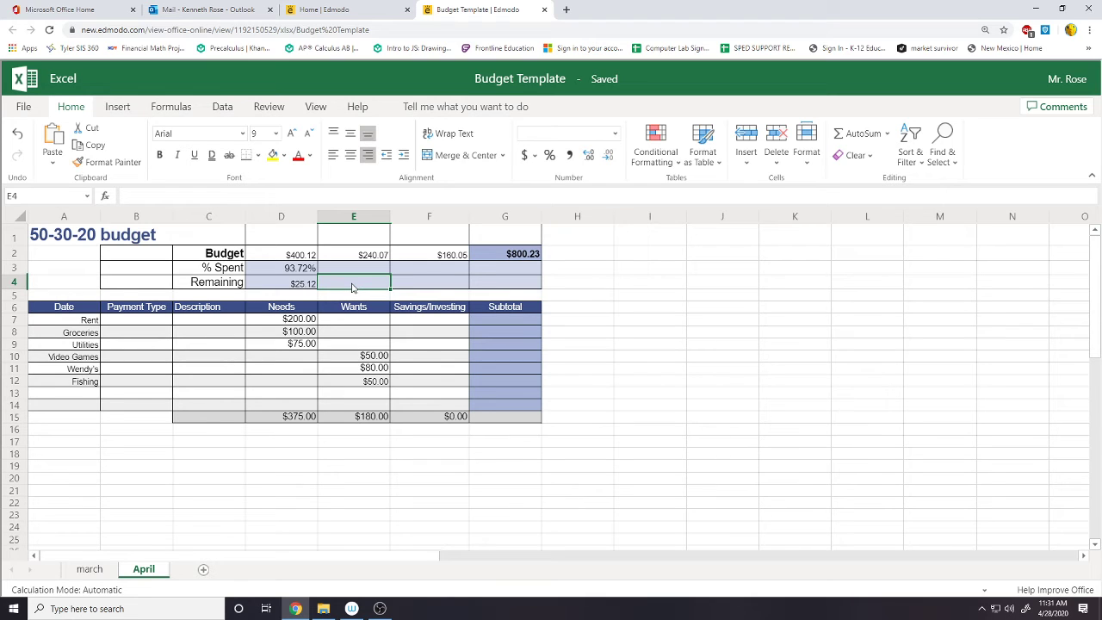
left_click(292, 288)
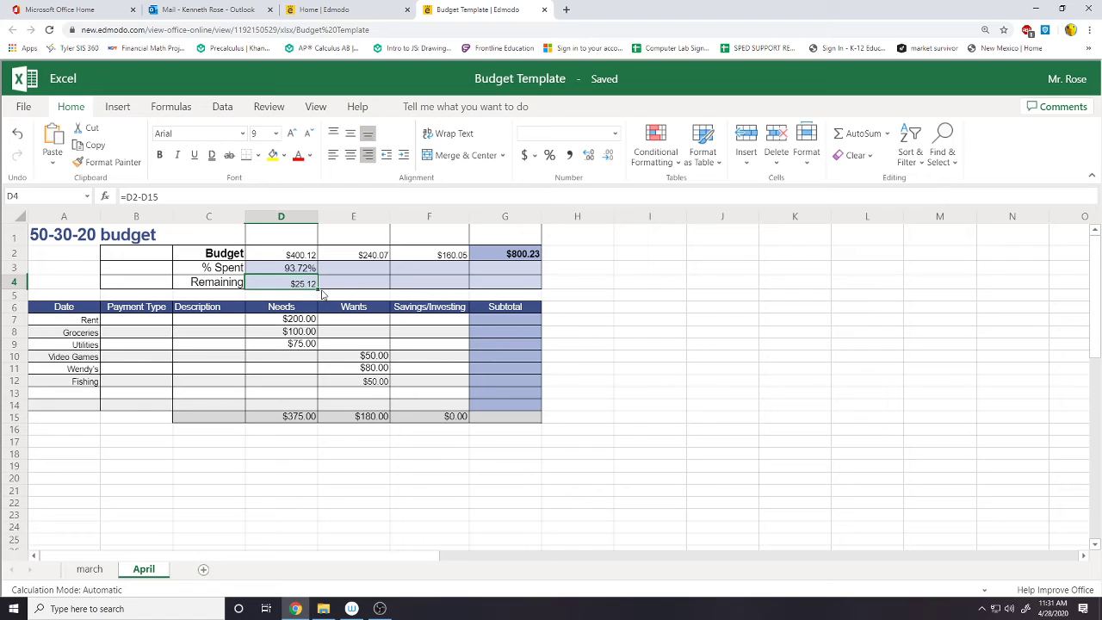
left_click_drag(318, 290, 361, 288)
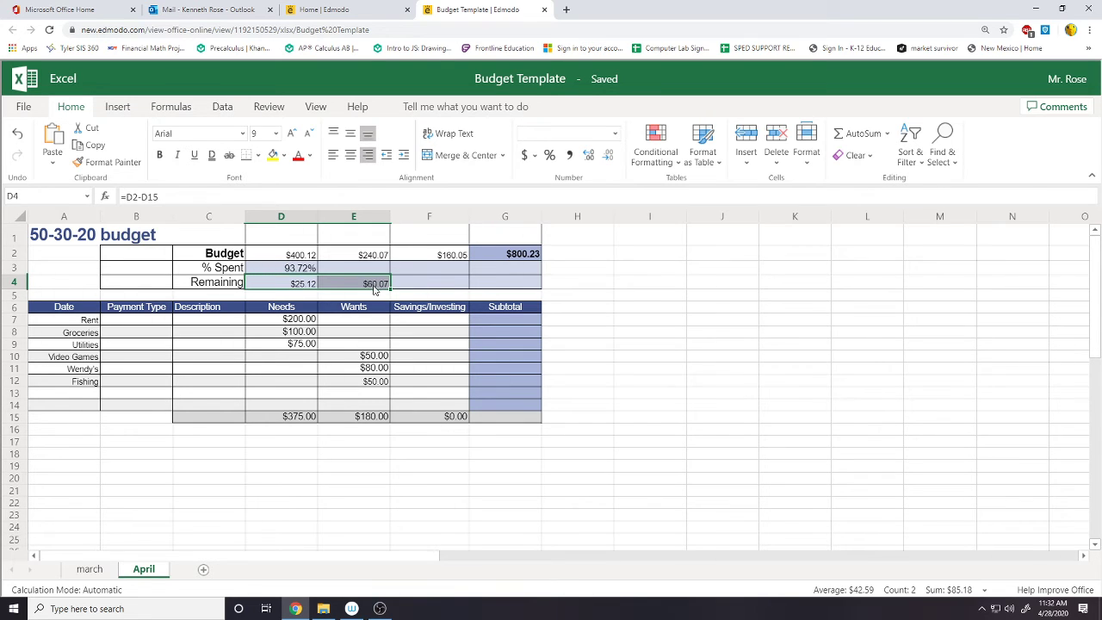
left_click(376, 287)
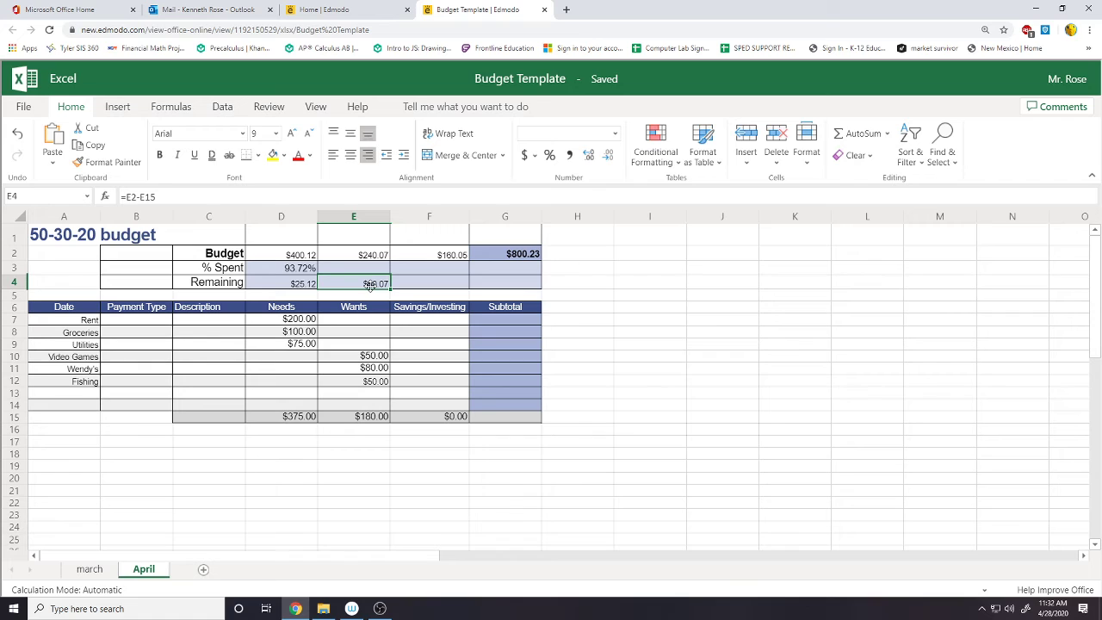
Enter concert in cell A13 and an amount of 80 under Wants in E13
left_click(375, 392)
left_click(92, 394)
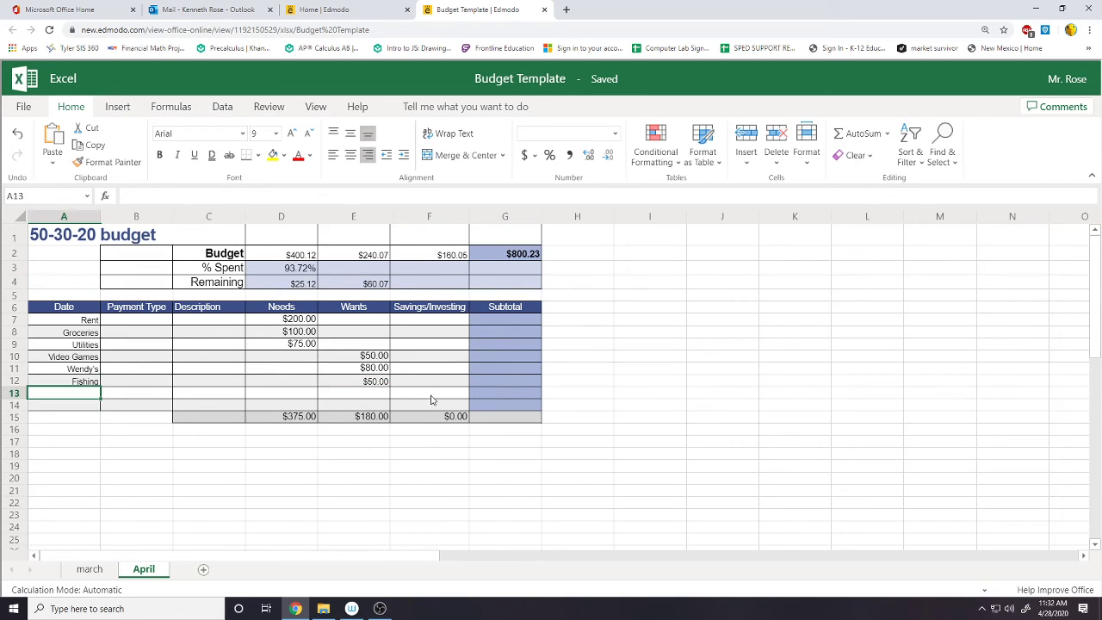
type("concert")
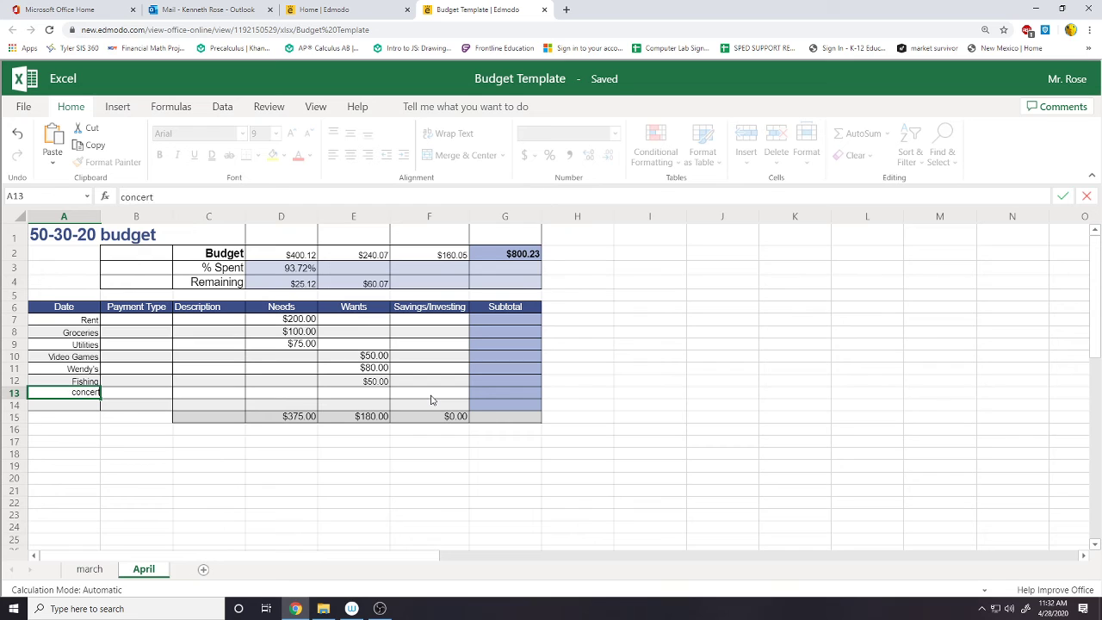
key("Tab")
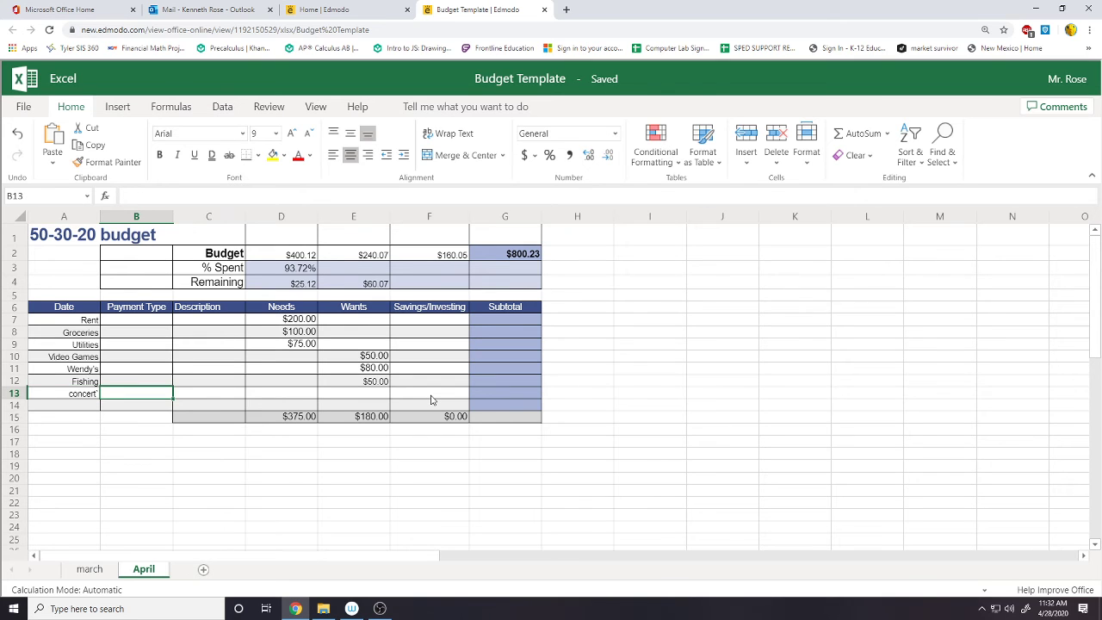
left_click(70, 394)
left_click(179, 189)
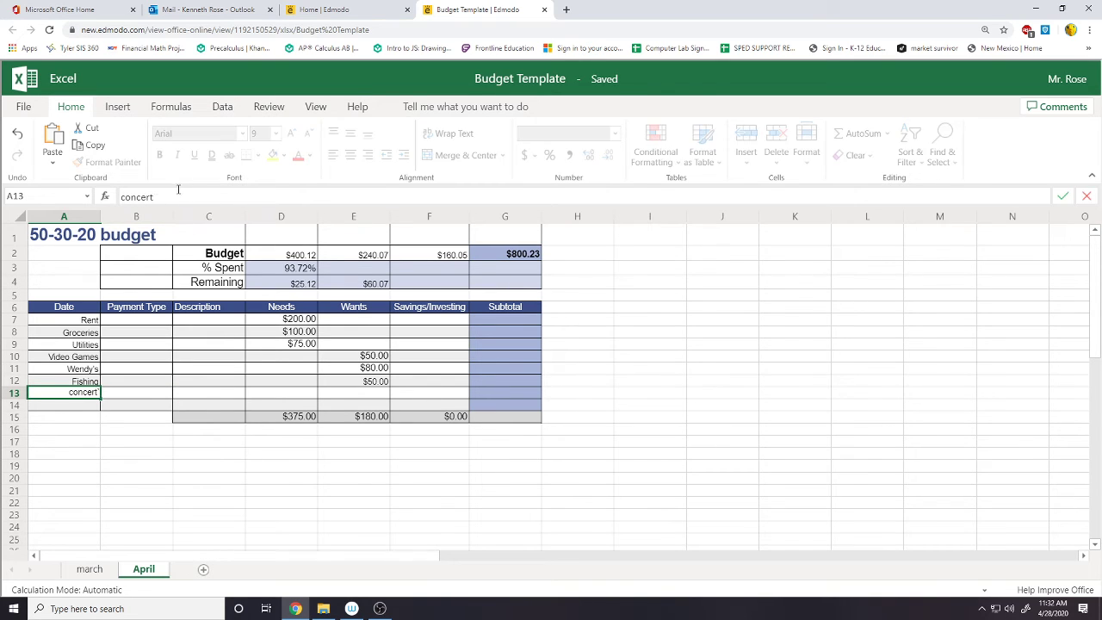
left_click(354, 393)
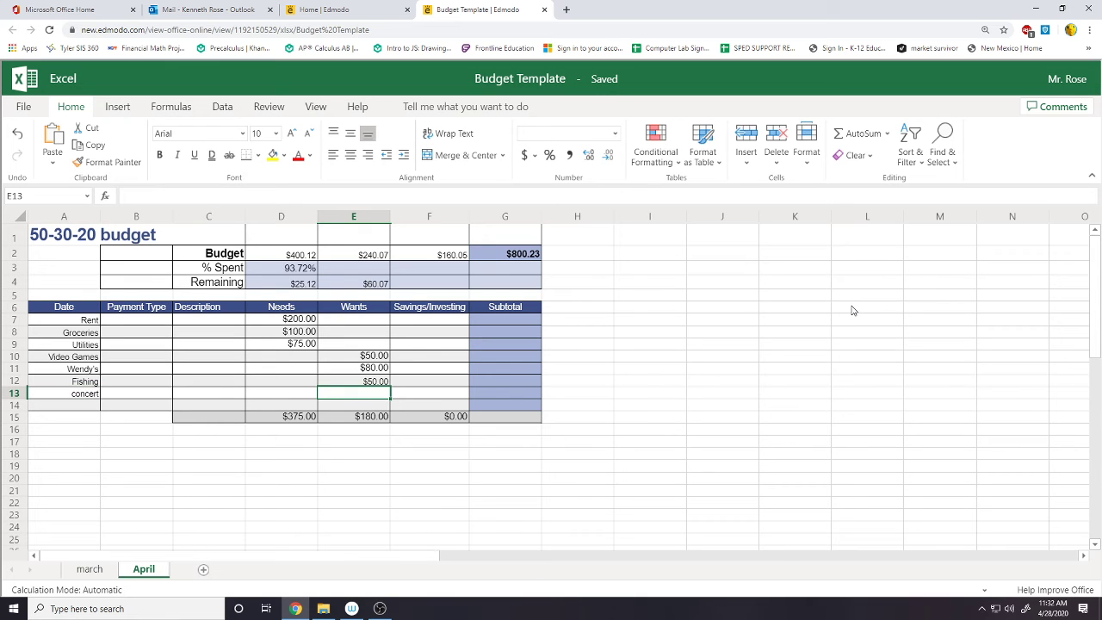
type("80")
key("Return")
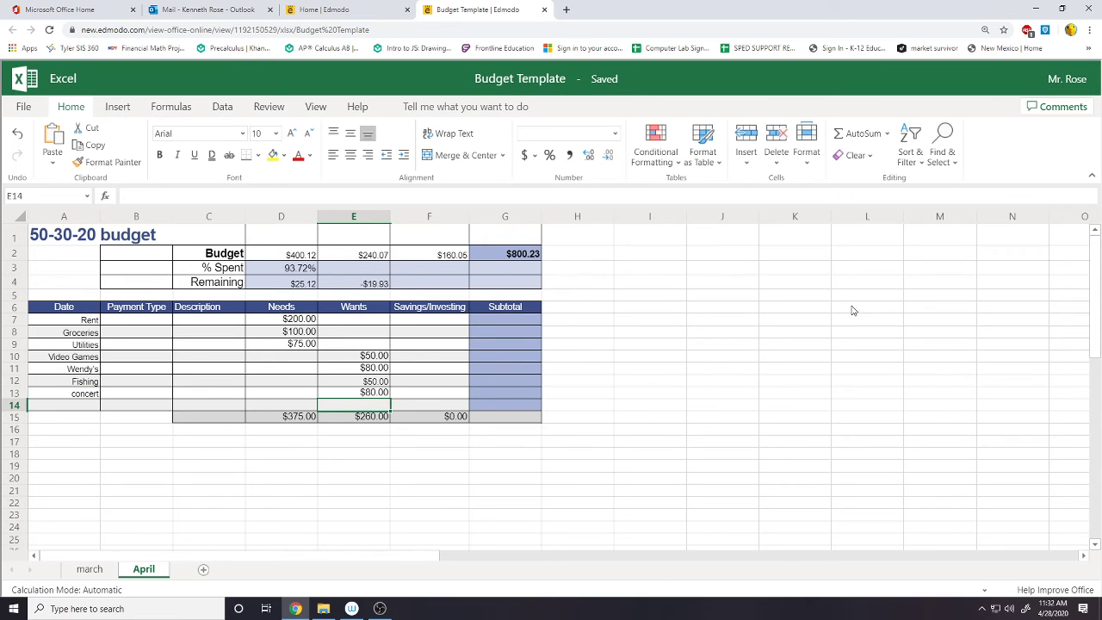
Set the Fishing amount in E12 to 30 and check the Wants Remaining in E4
left_click(381, 286)
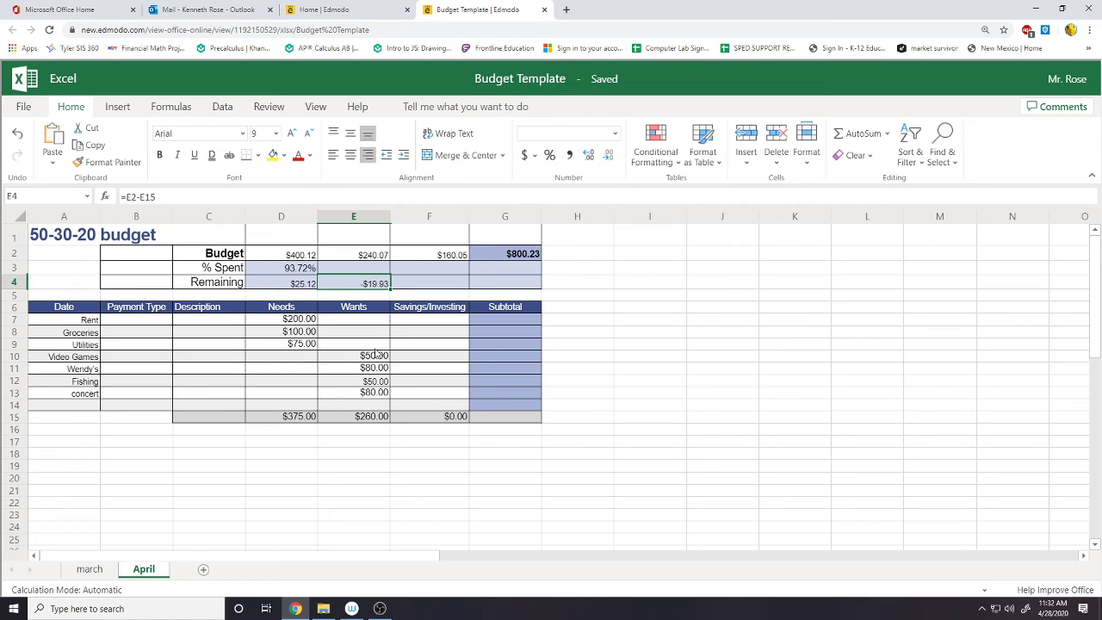
left_click(374, 394)
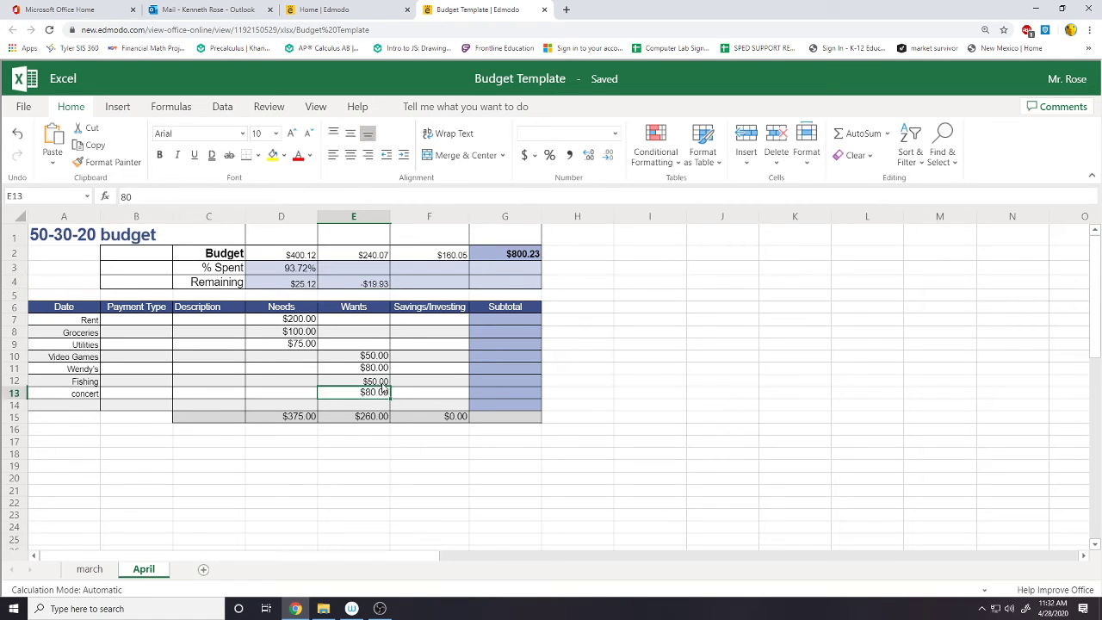
key("Up")
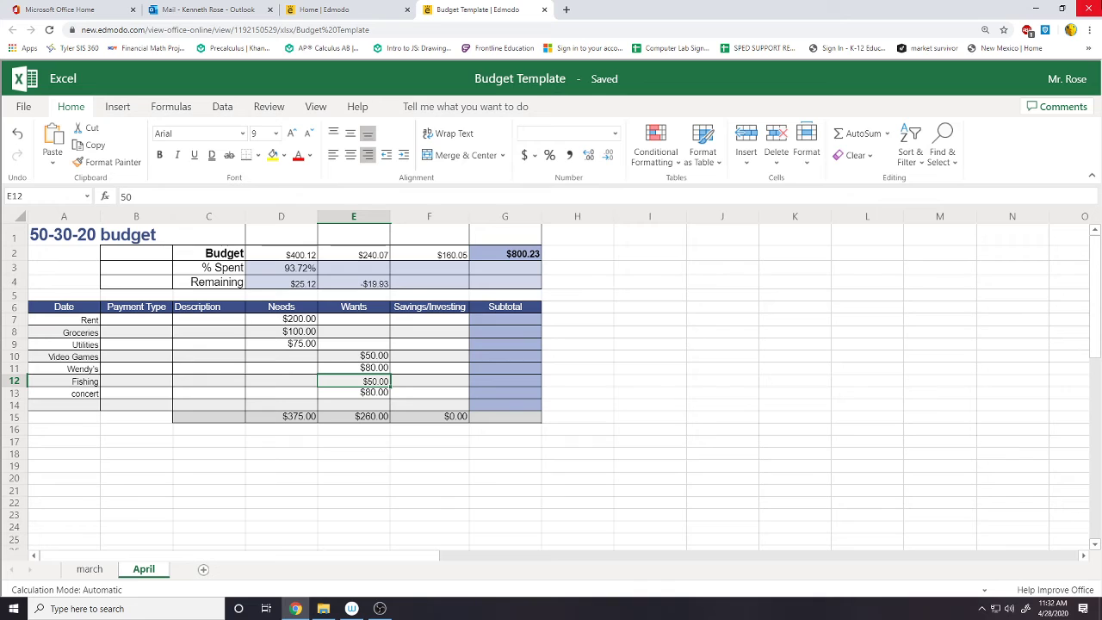
type("30")
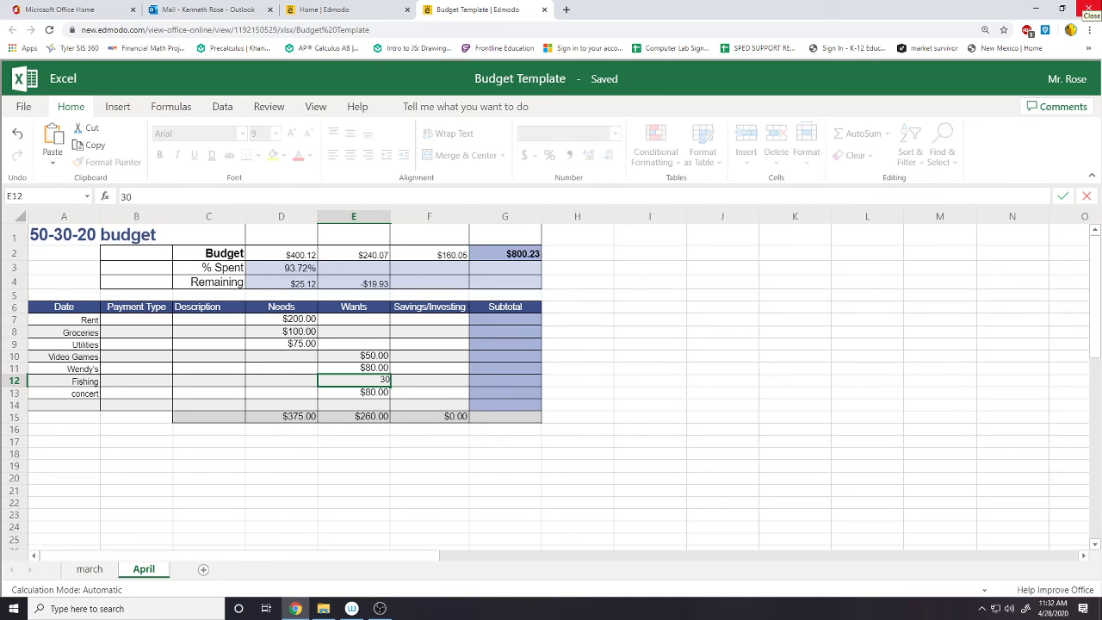
key("ctrl+Return")
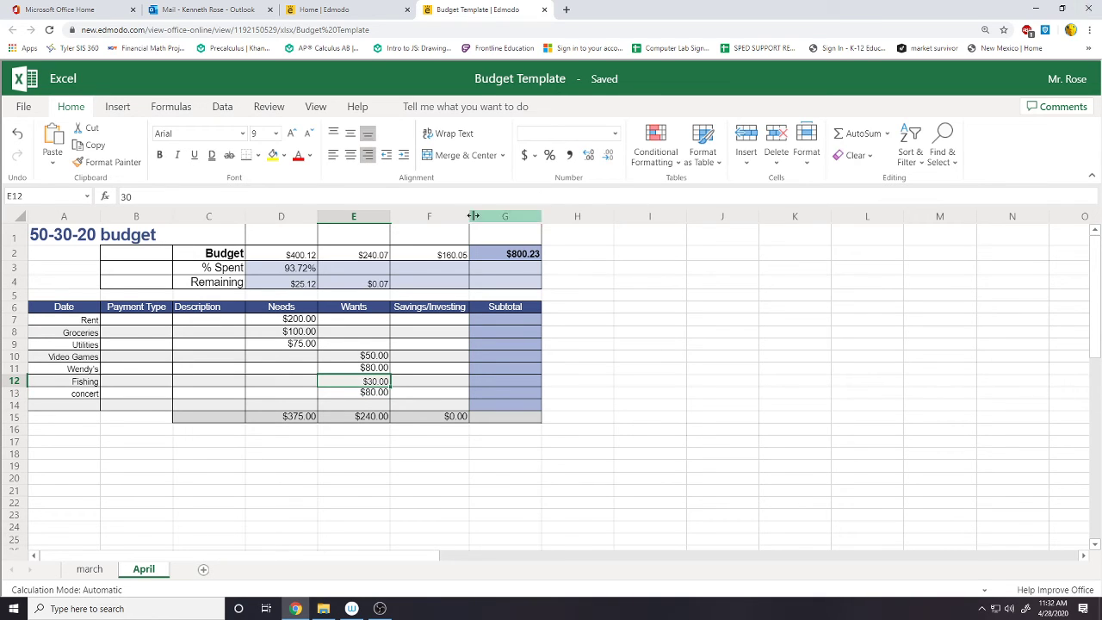
left_click(383, 284)
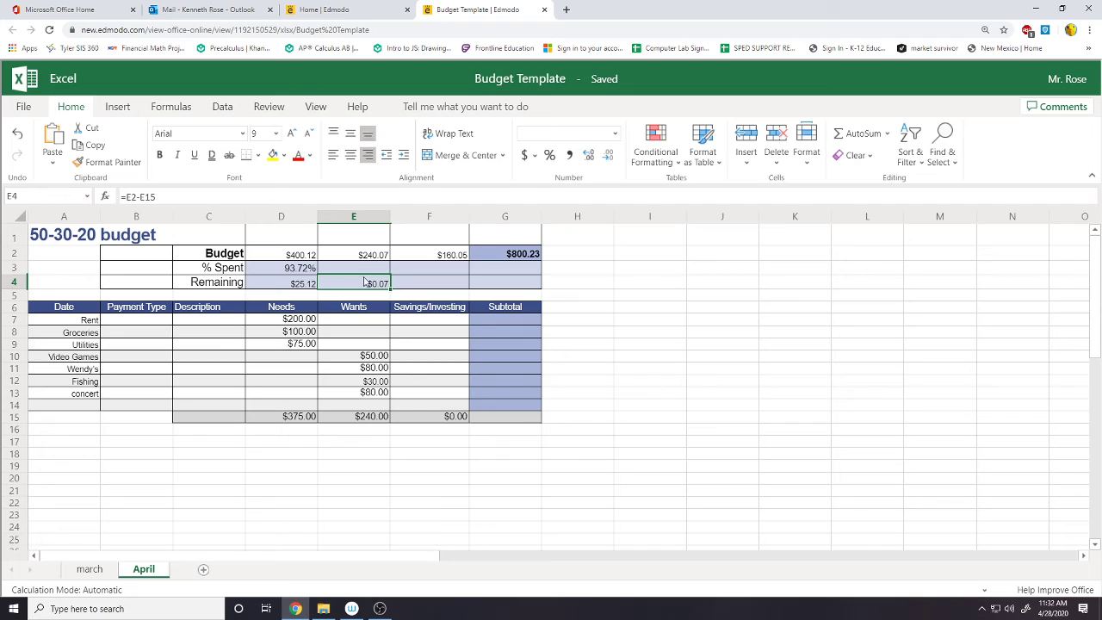
Copy the % Spent formula from D3 into E3 for Wants and check the copied formula
left_click(311, 270)
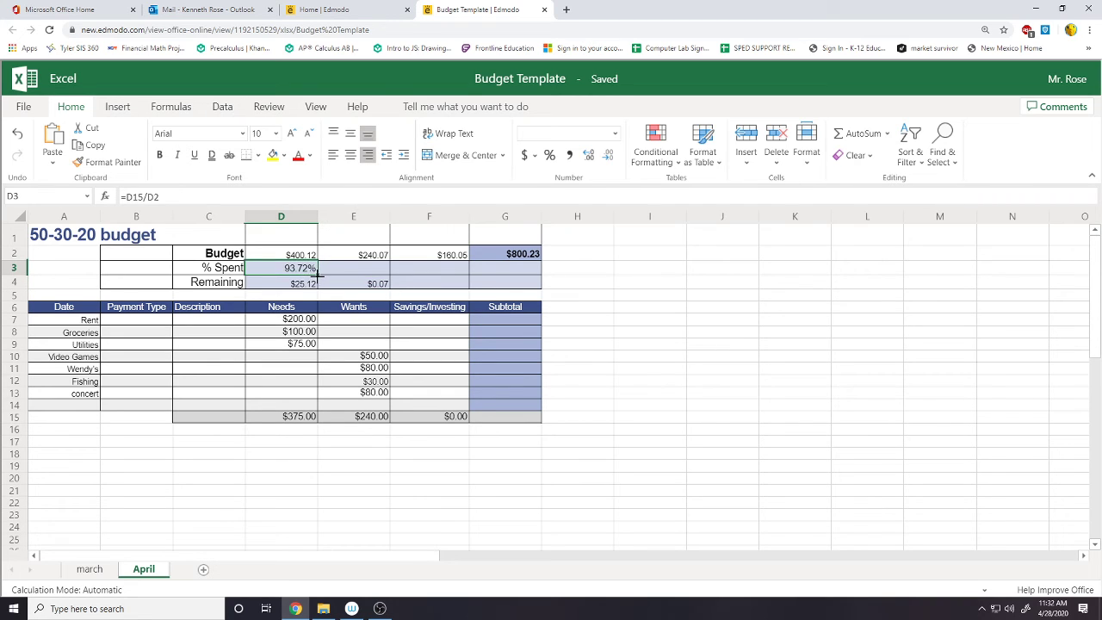
left_click_drag(317, 273, 379, 272)
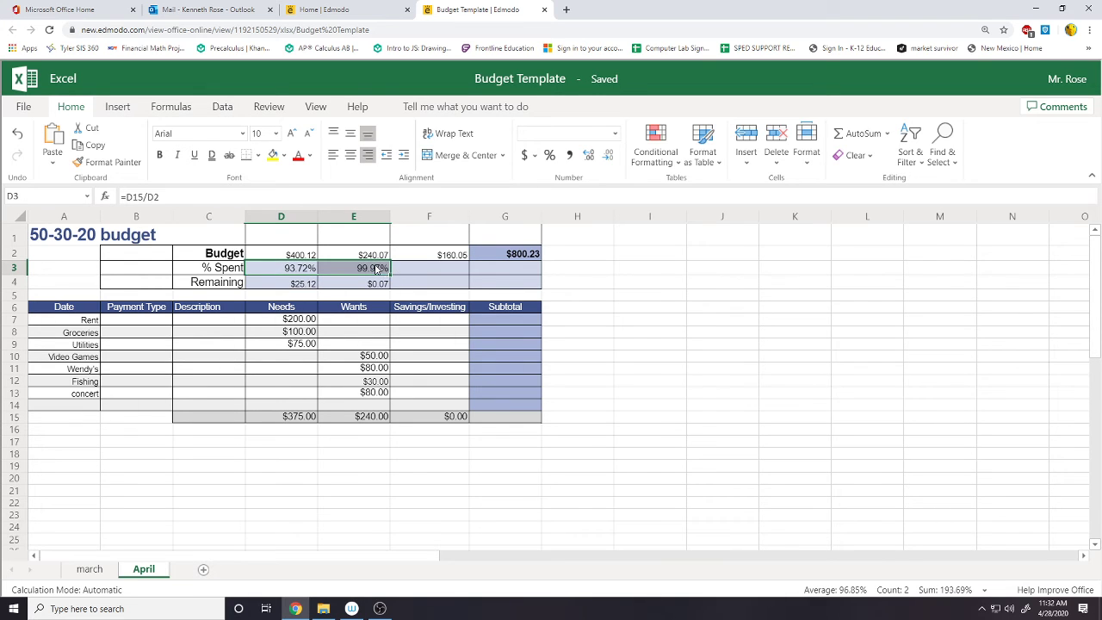
left_click(375, 269)
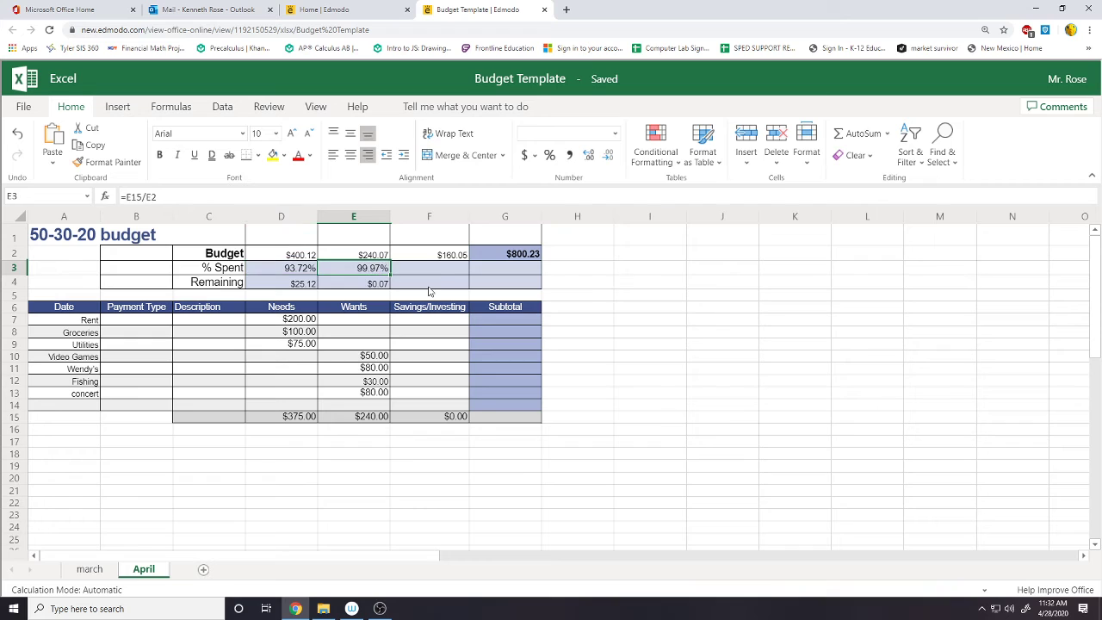
left_click(435, 274)
left_click(422, 310)
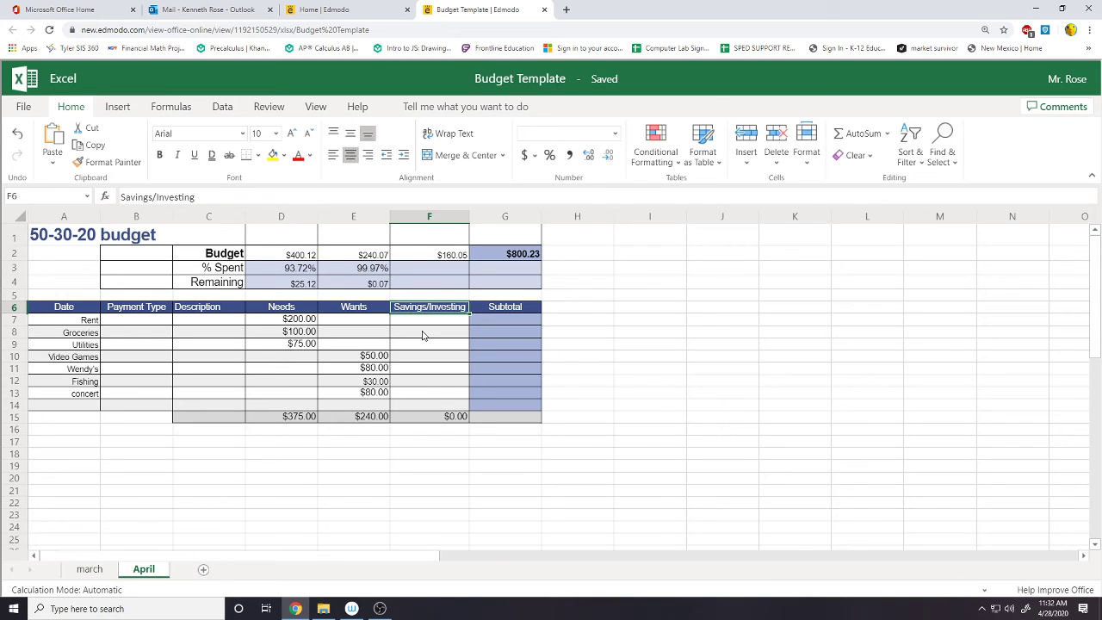
left_click(422, 334)
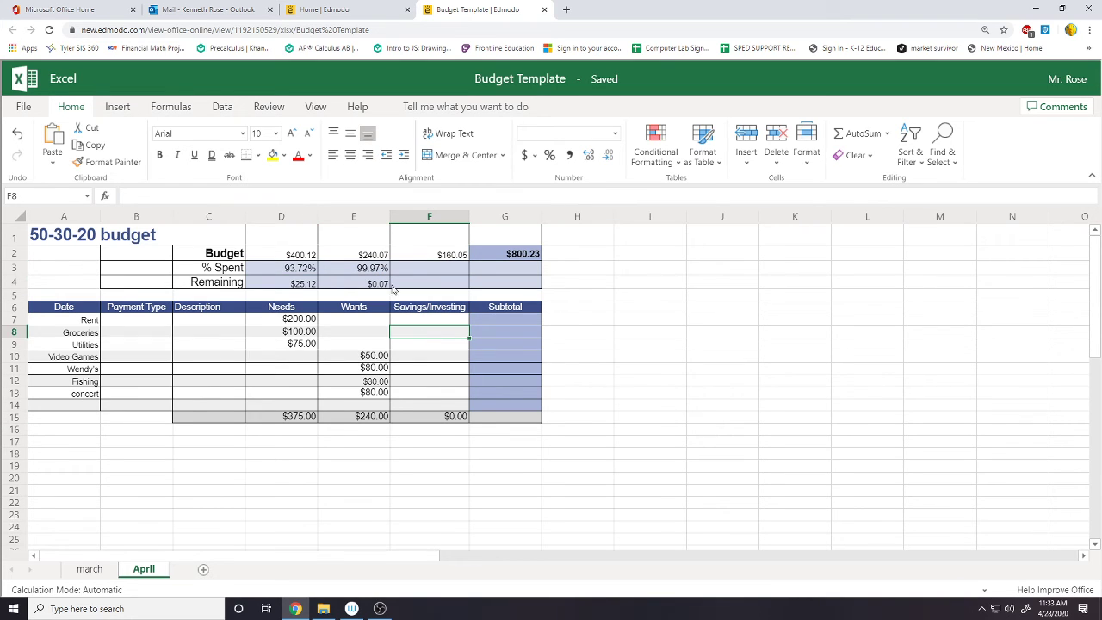
Check the Savings/Investing budget in F2, then enter savings account in A14 and an amount of 100 in F14
left_click(456, 253)
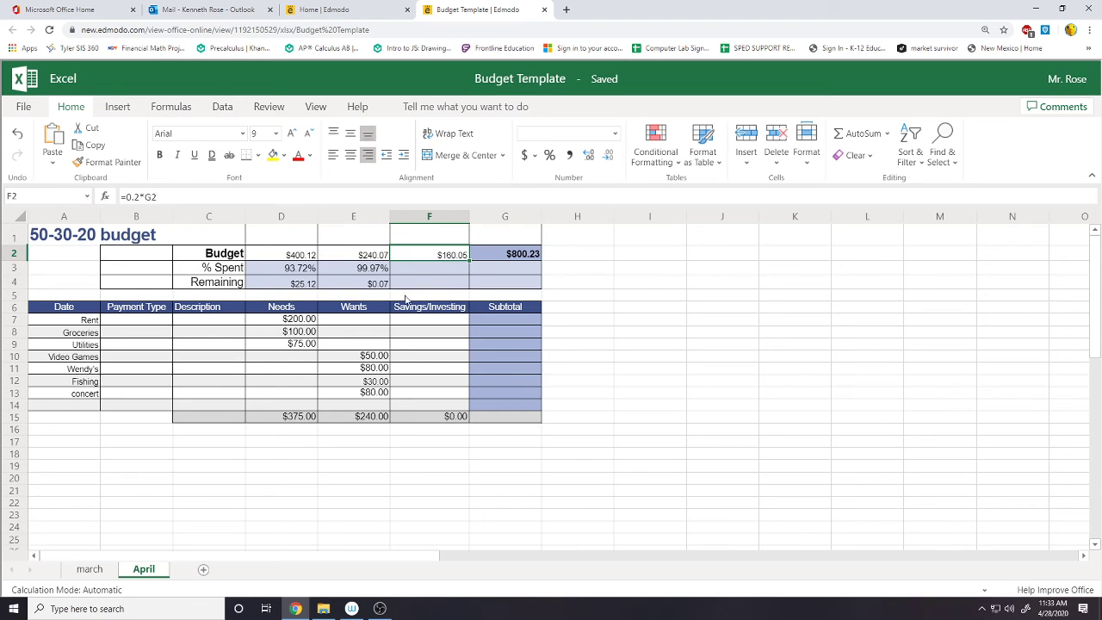
left_click(75, 405)
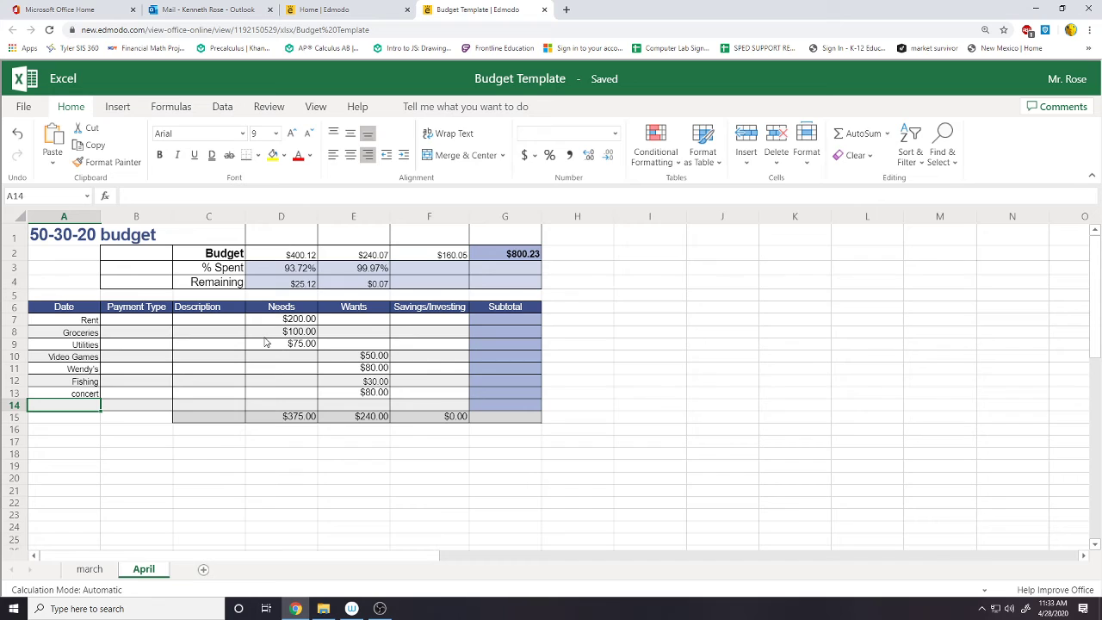
type("savings")
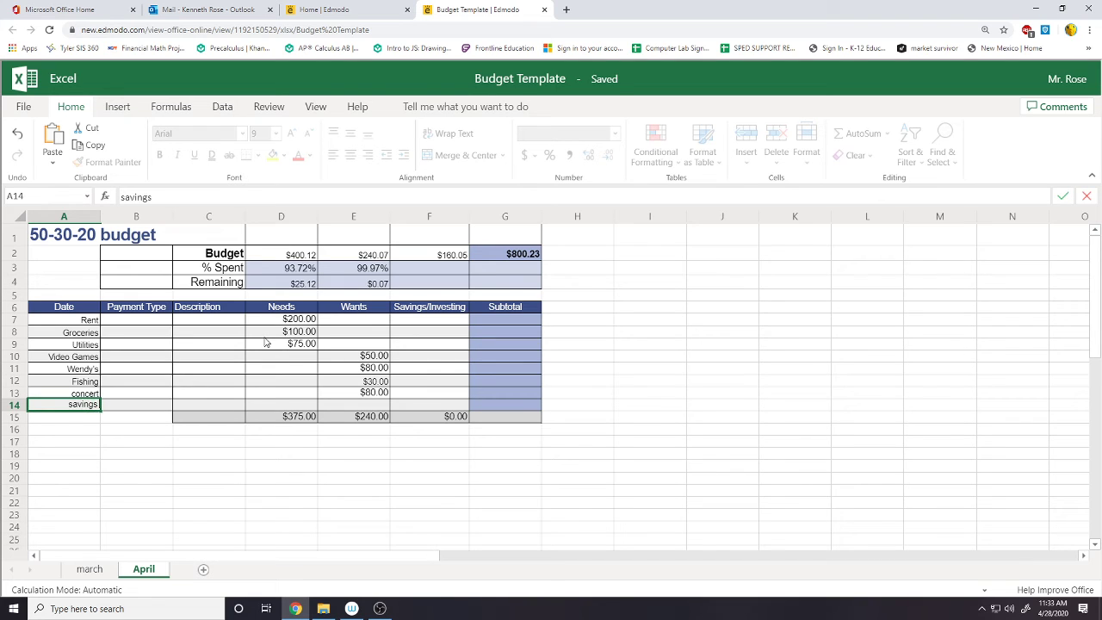
type(" account")
left_click(614, 392)
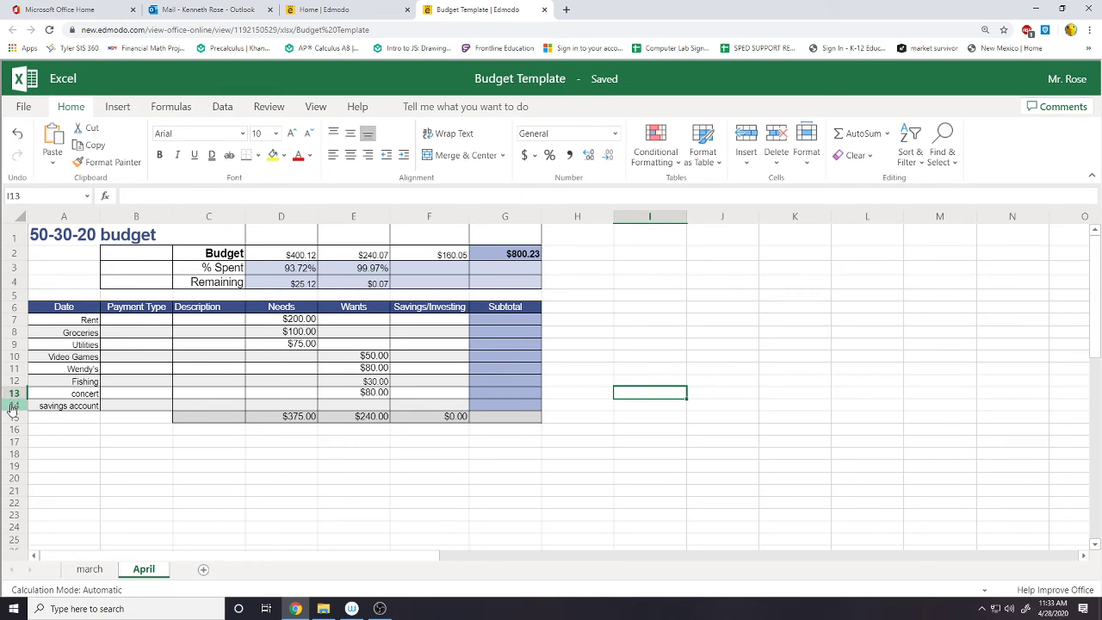
left_click(418, 405)
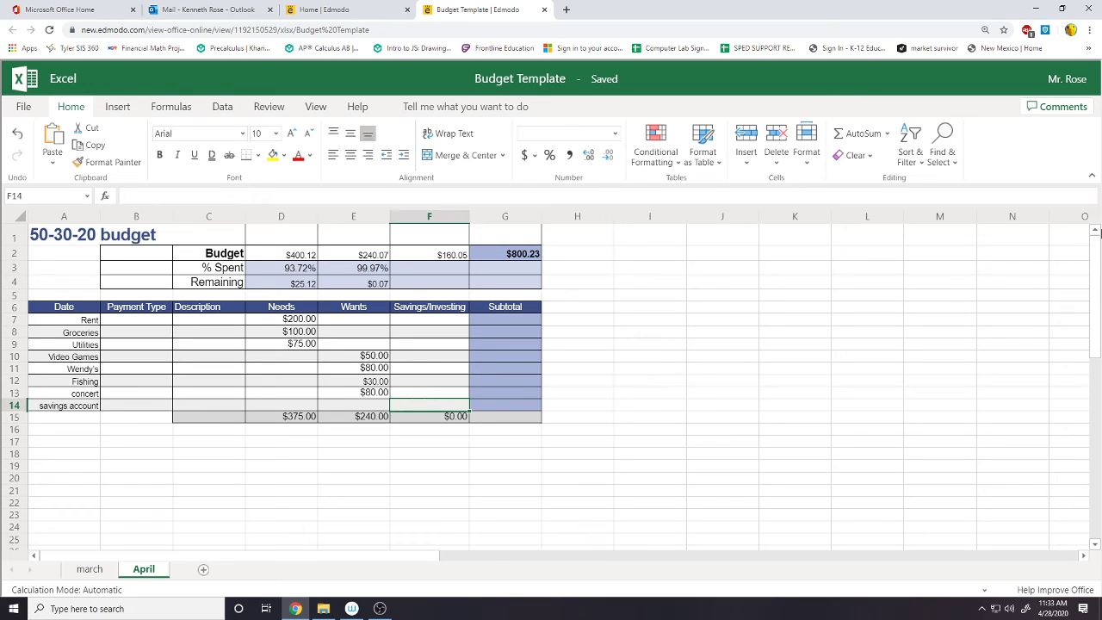
type("100")
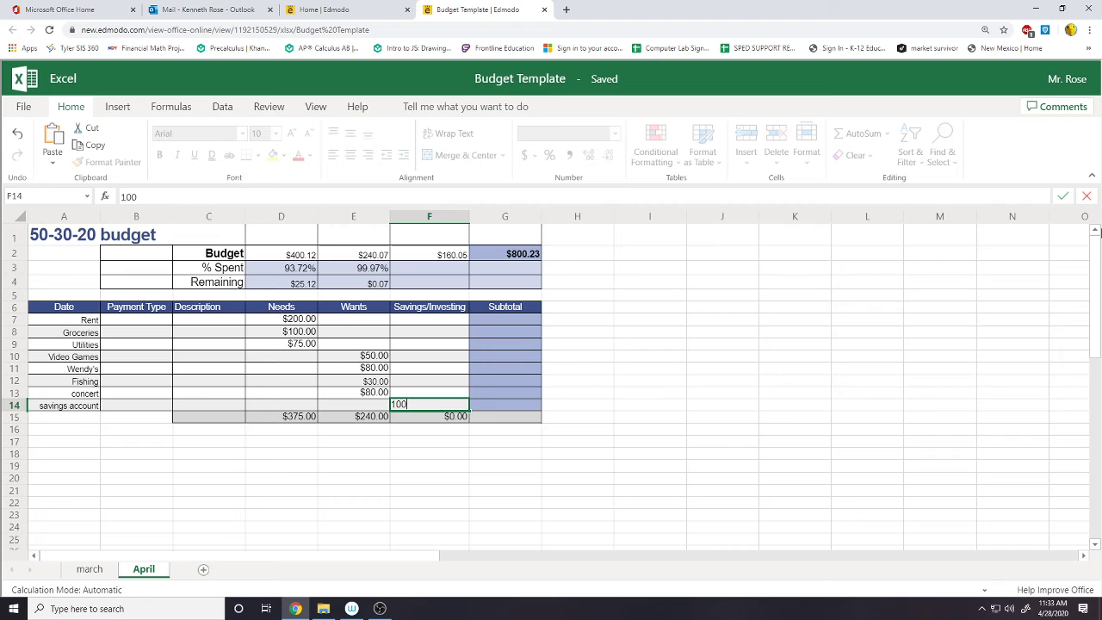
key("ctrl+Return")
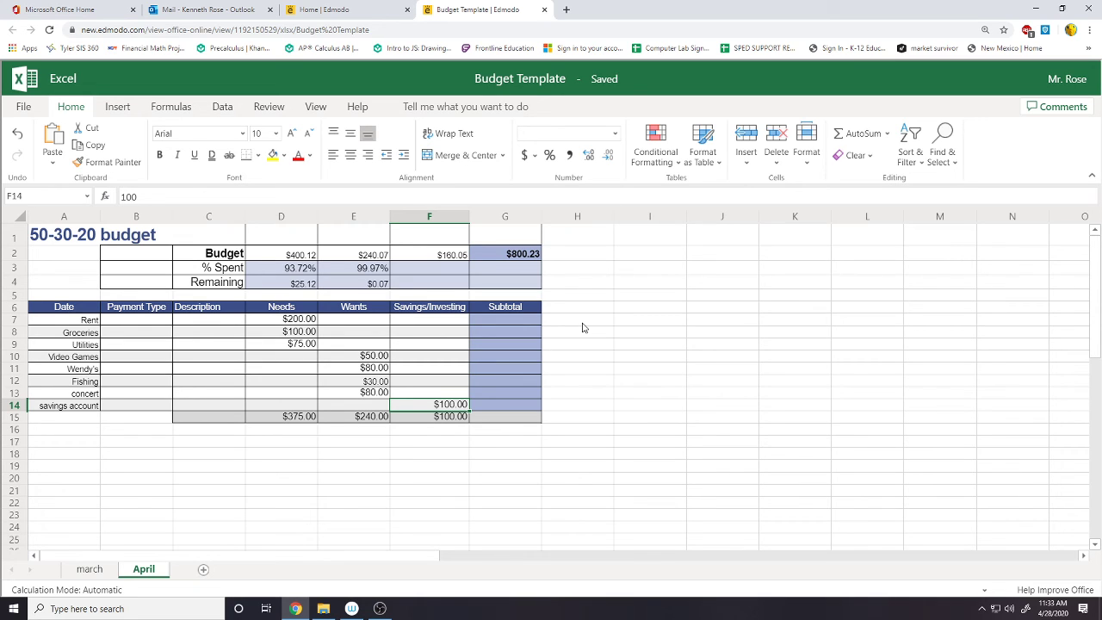
Insert a row above savings account and enter Mutual Fund in A14 with 60.05 under Savings/Investing in F14
right_click(15, 405)
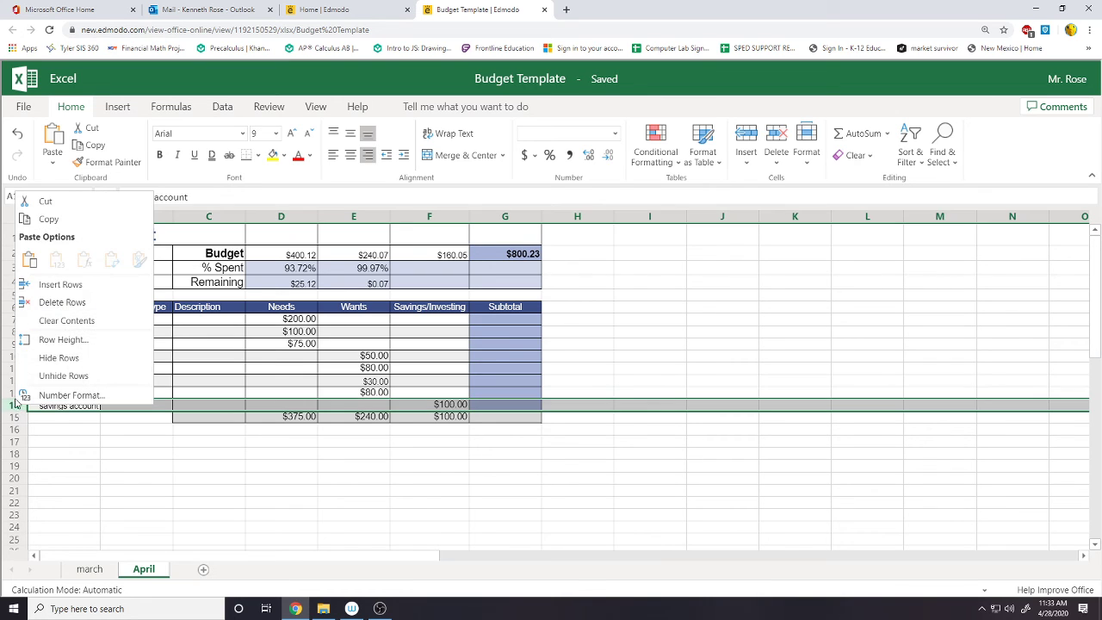
left_click(68, 291)
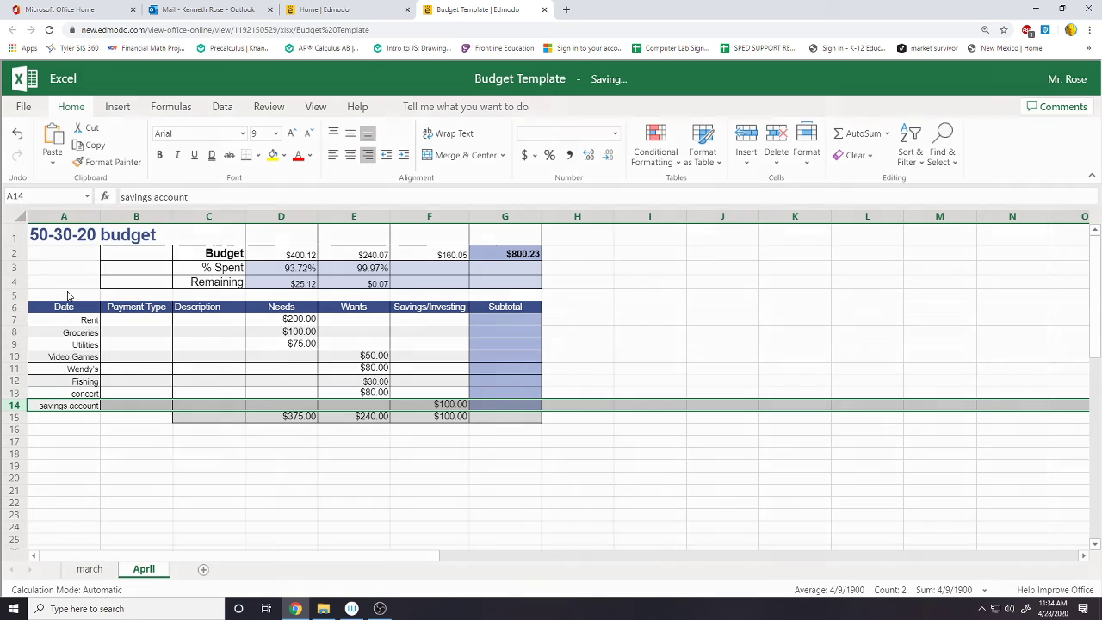
left_click(69, 406)
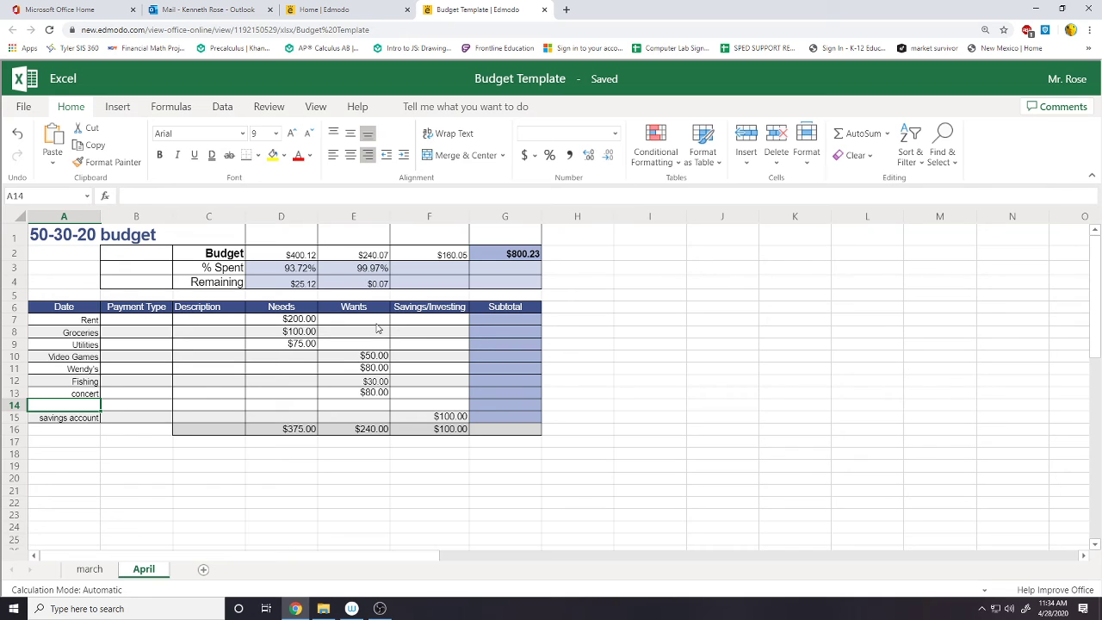
type("RMu")
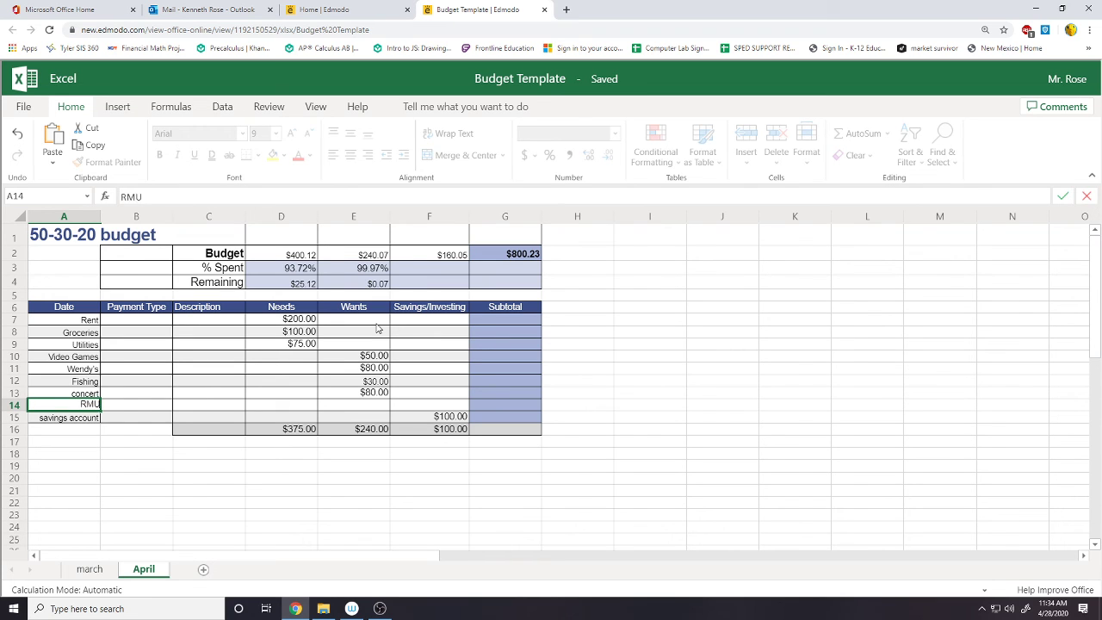
key("BackSpace")
key("BackSpace")
key("BackSpace")
type("Mutual Fund")
left_click(421, 409)
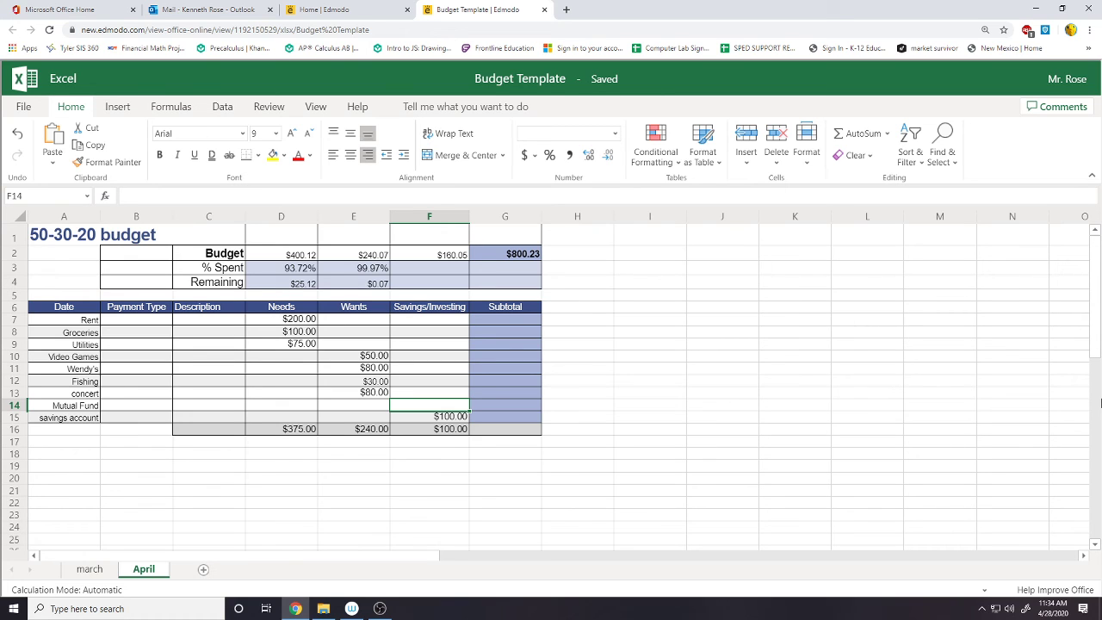
type("60.05")
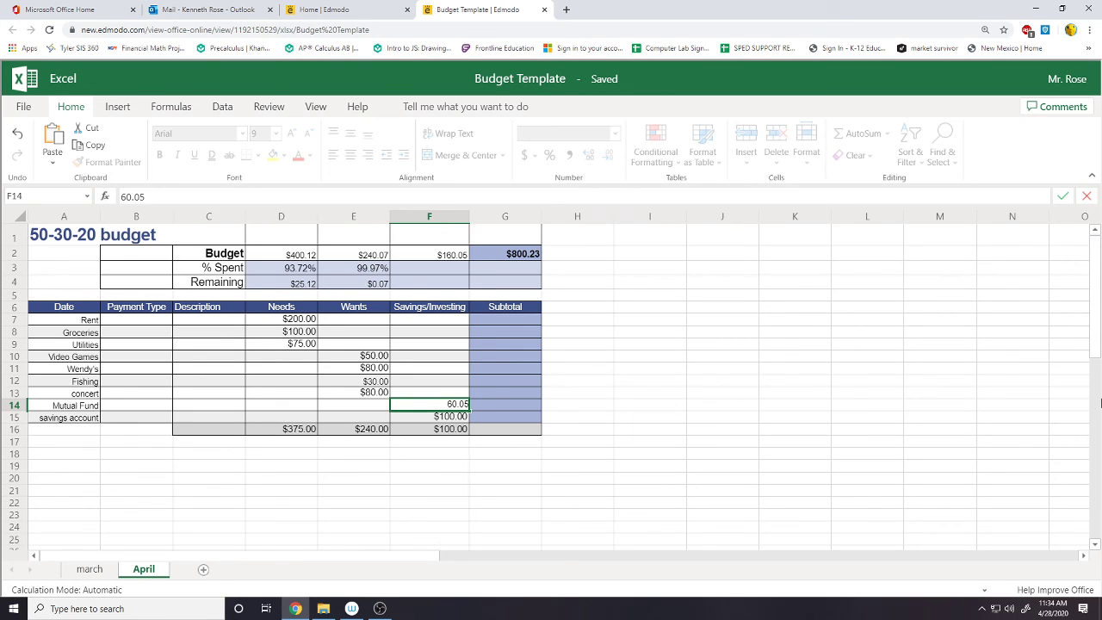
key("Up")
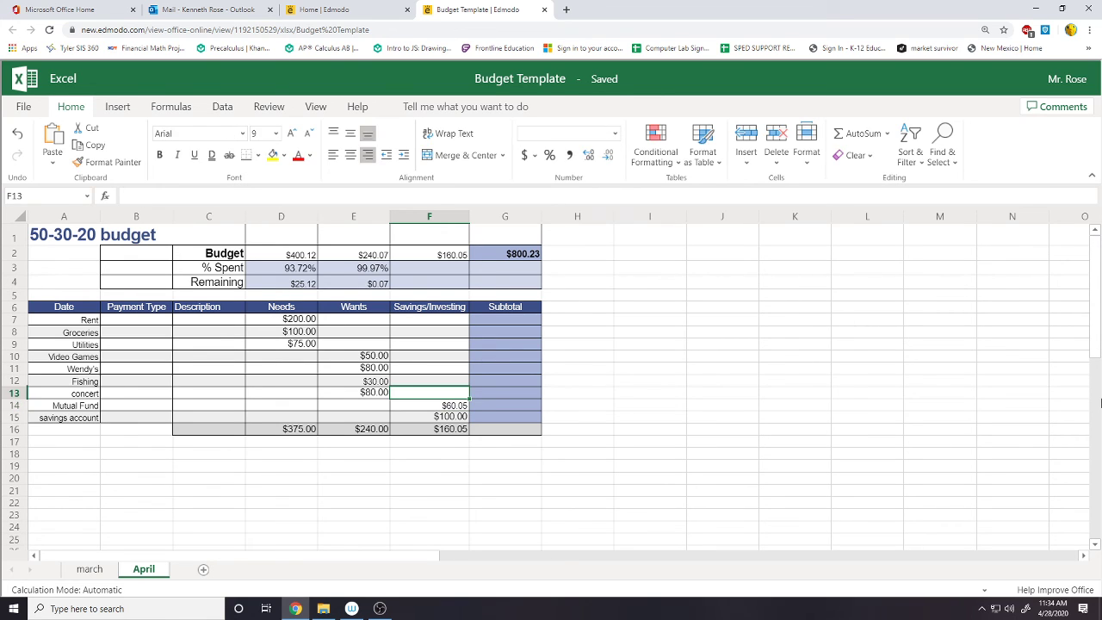
Fill the % Spent and Remaining formulas from E3:E4 into F3:F4 for Savings/Investing and check the copied formulas
left_click(450, 256)
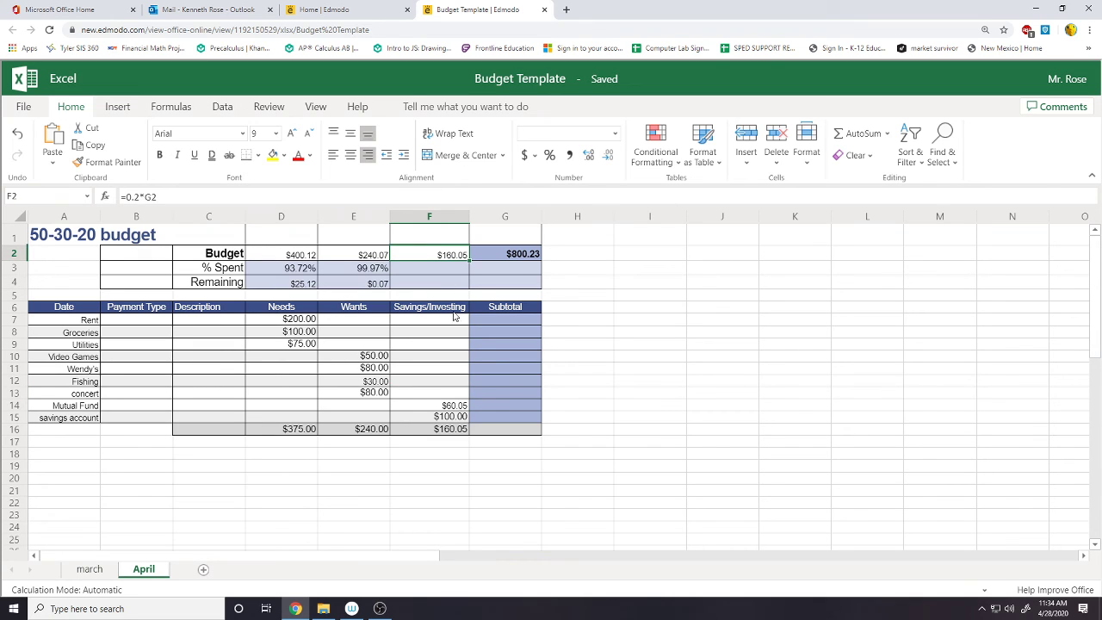
left_click_drag(365, 269, 431, 290)
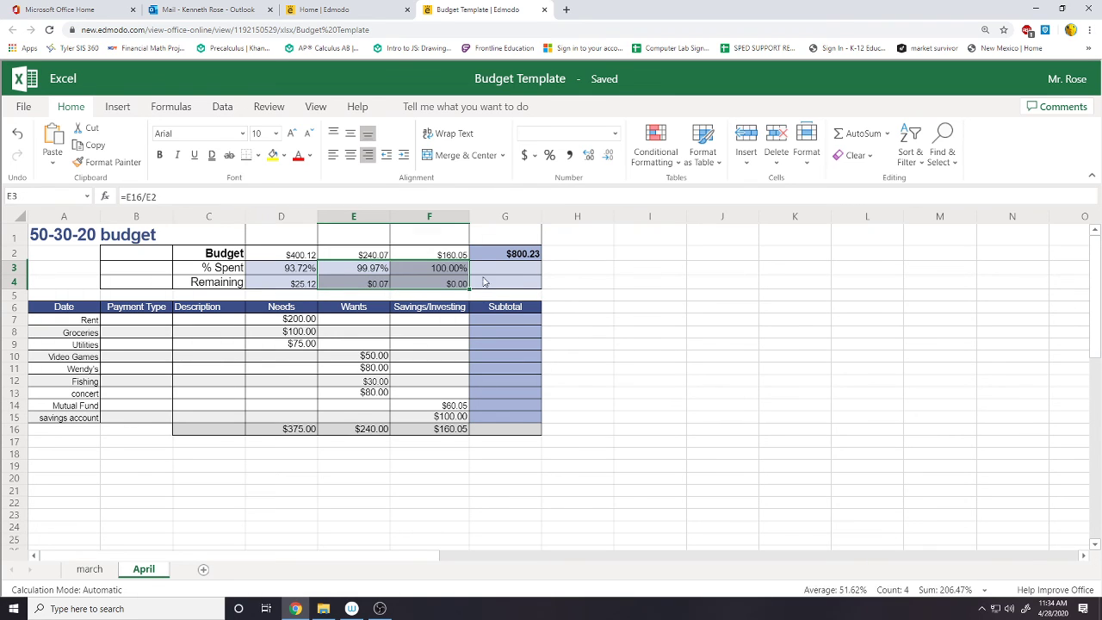
left_click(444, 292)
left_click(445, 285)
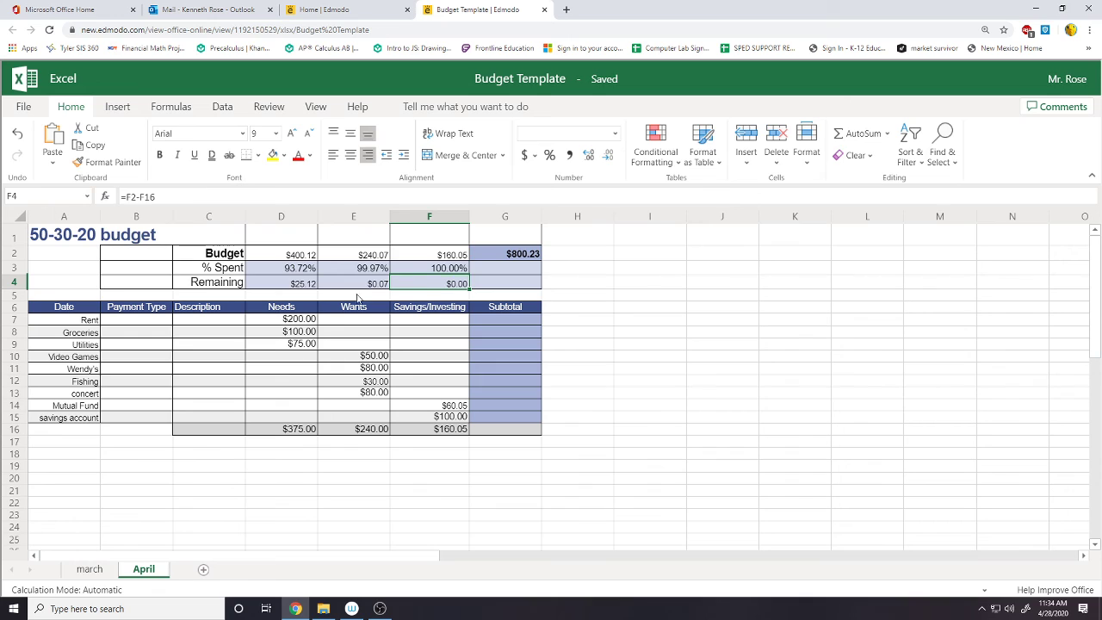
left_click(457, 272)
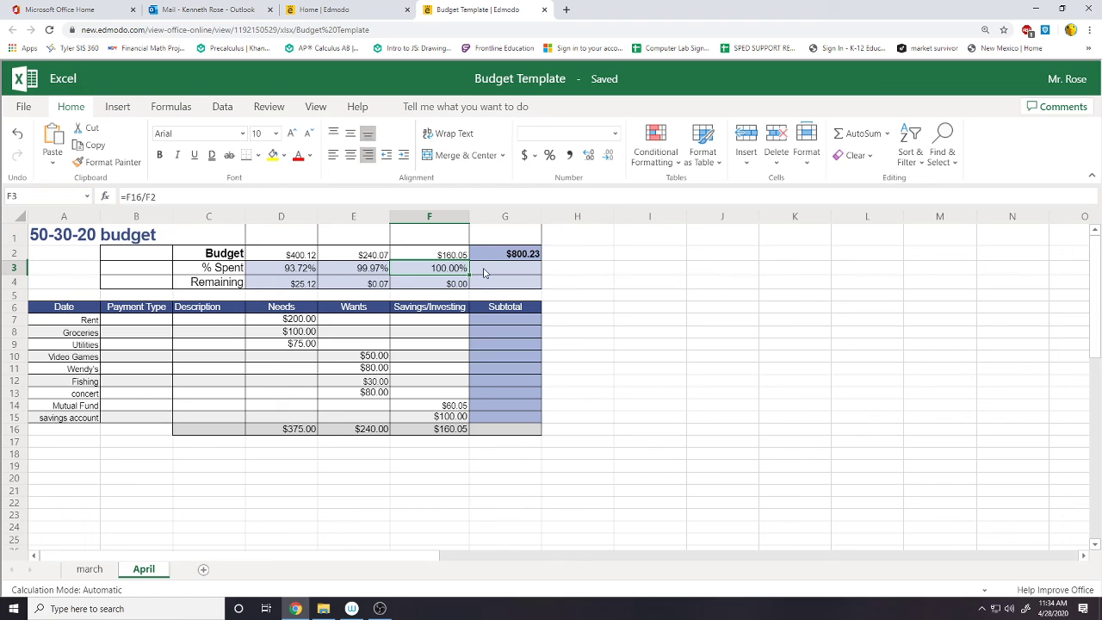
left_click(517, 243)
left_click(498, 466)
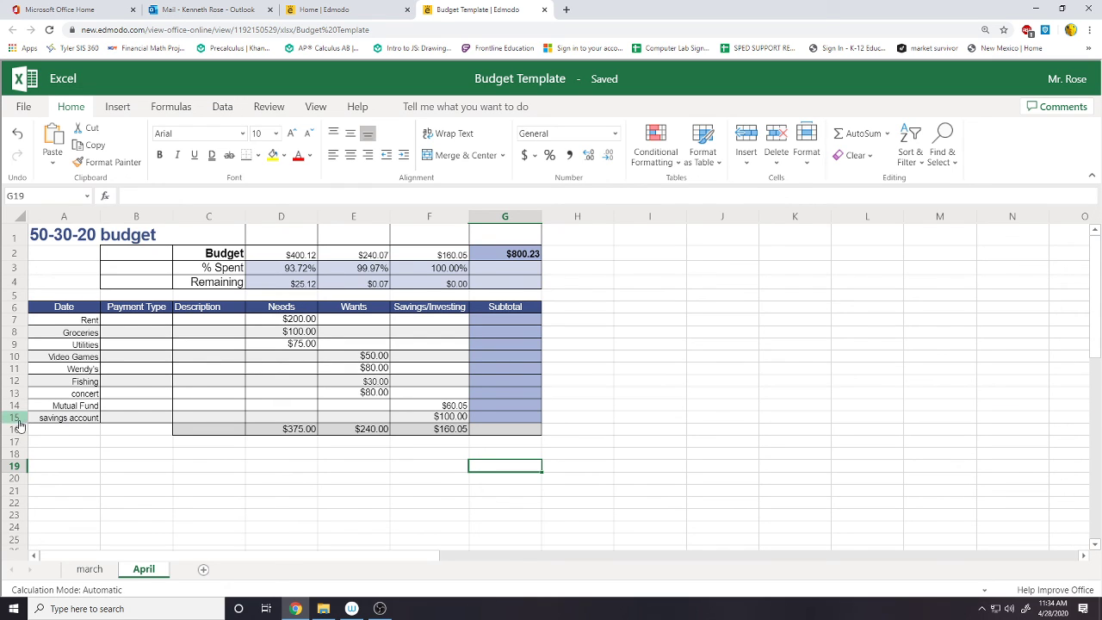
Insert four blank rows above the Fishing entry, at rows 12 to 15
left_click_drag(19, 419, 17, 381)
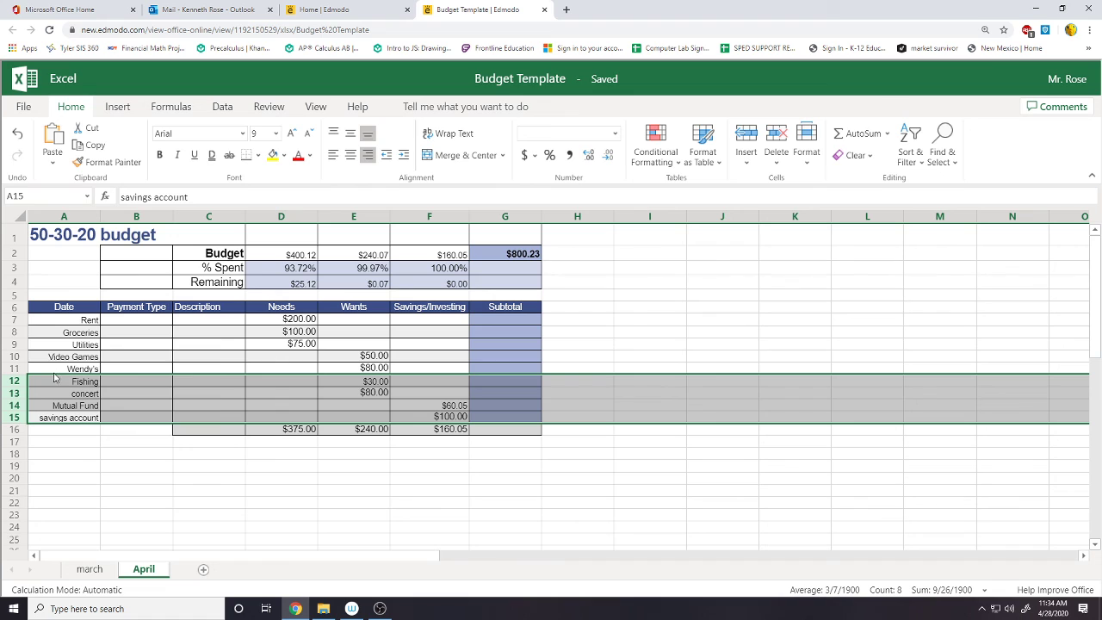
right_click(17, 401)
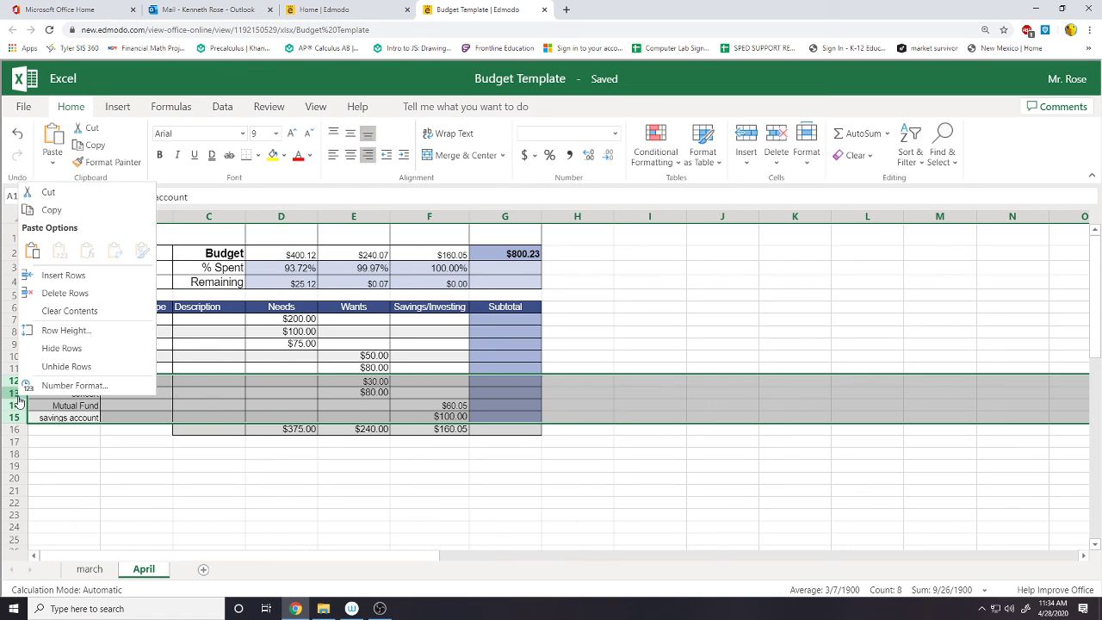
left_click(56, 275)
left_click(77, 386)
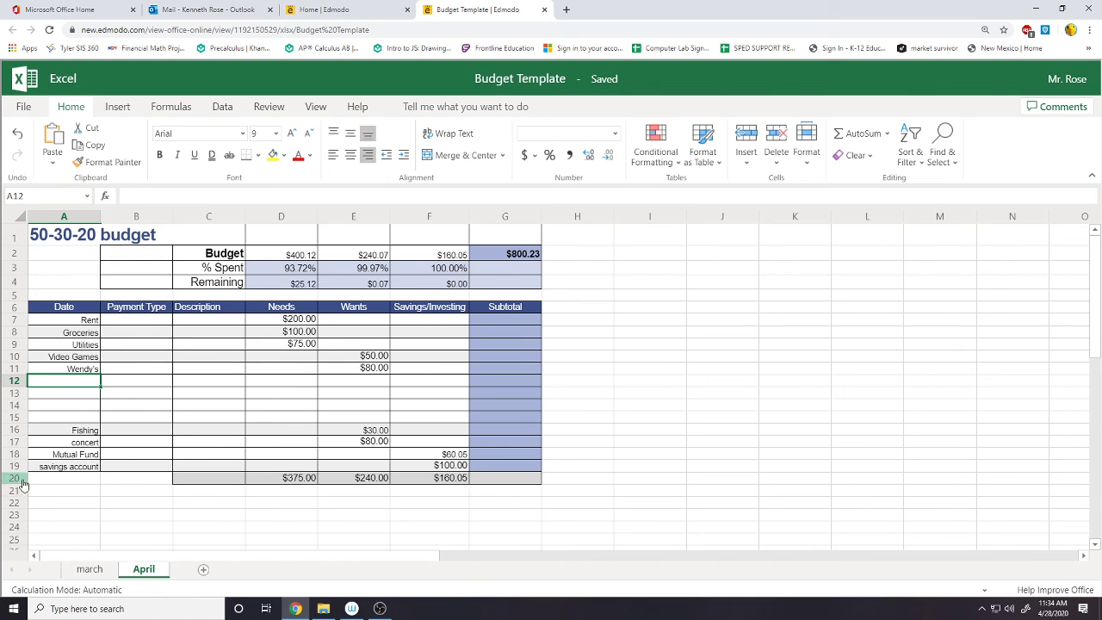
Insert six blank rows above the totals row, at rows 20 to 25, and inspect the extended table
left_click_drag(14, 478, 14, 540)
right_click(14, 508)
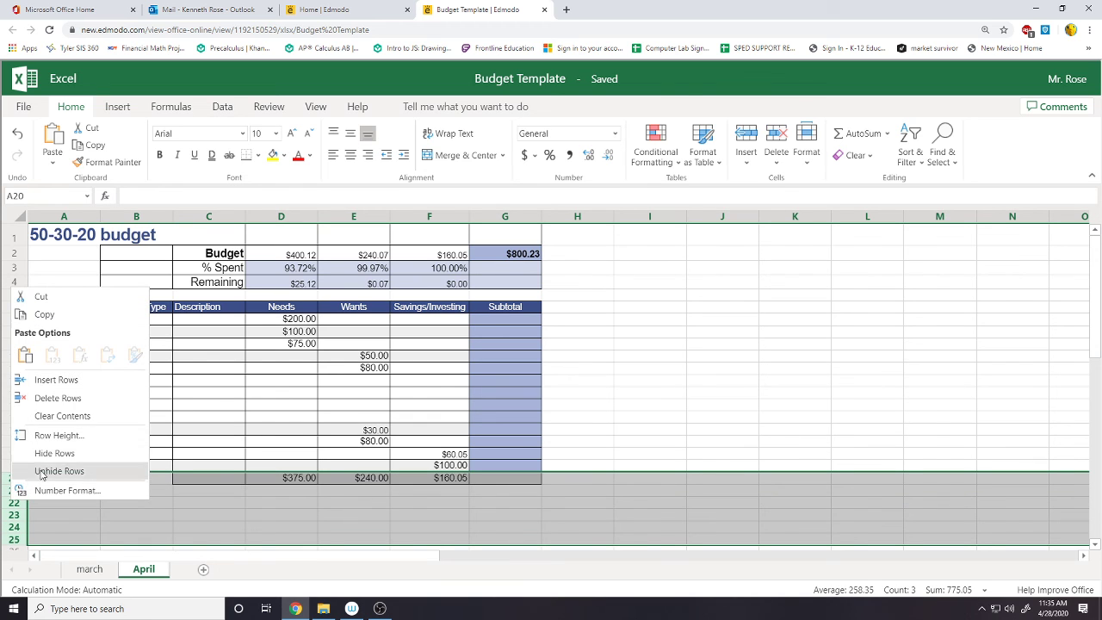
left_click(57, 385)
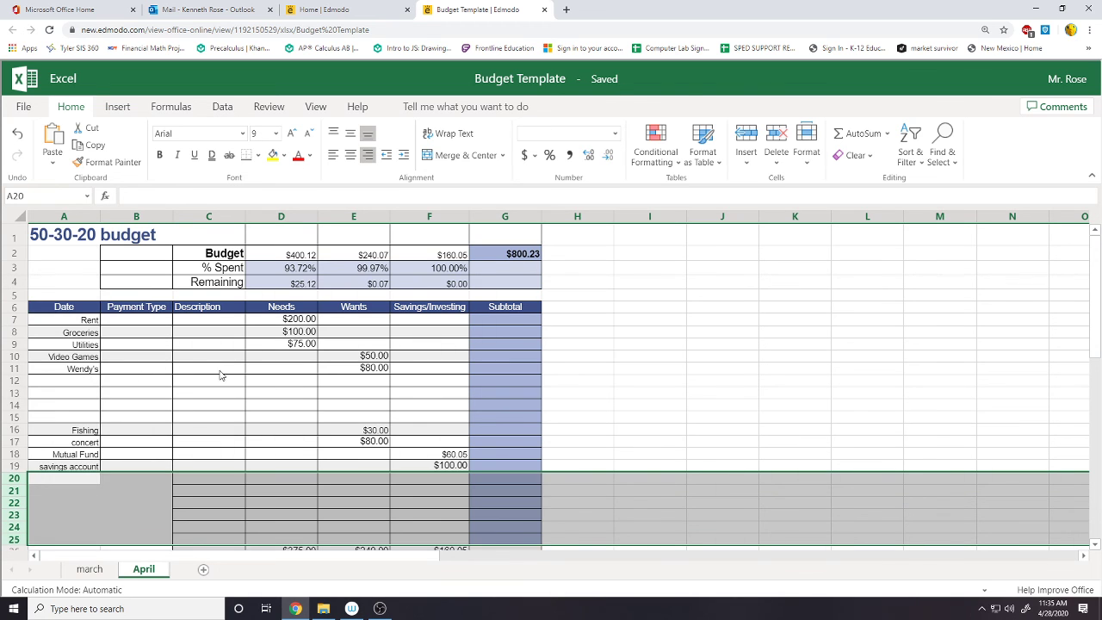
scroll(223, 376, "down", 3)
left_click(349, 521)
scroll(239, 415, "up", 2)
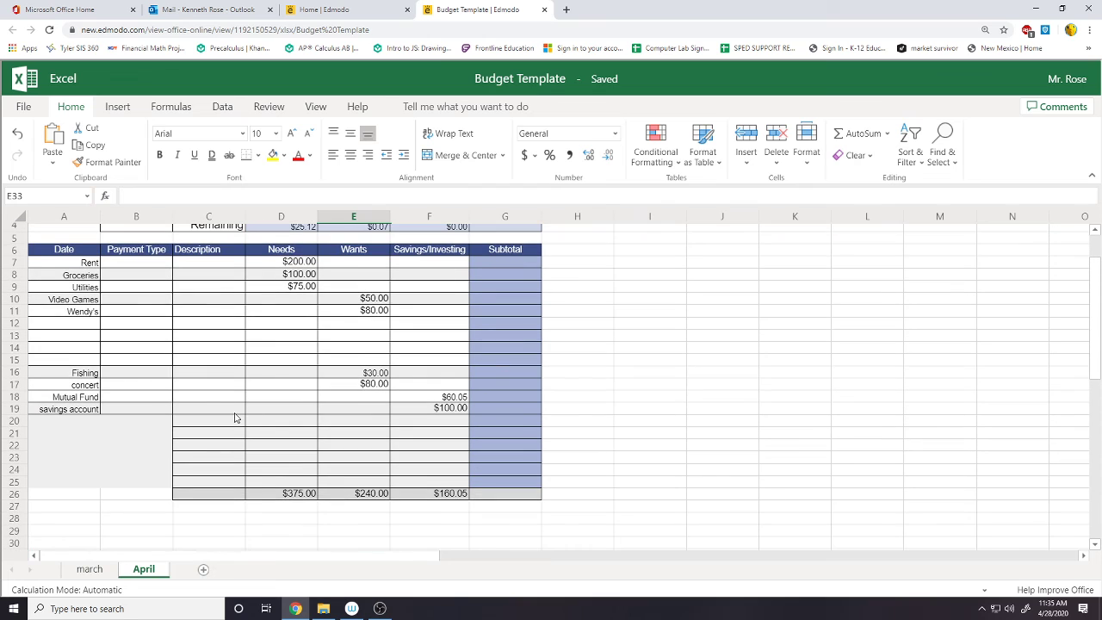
Apply all borders to the new cells A20:B25 under Date and Payment Type
left_click_drag(80, 425, 128, 482)
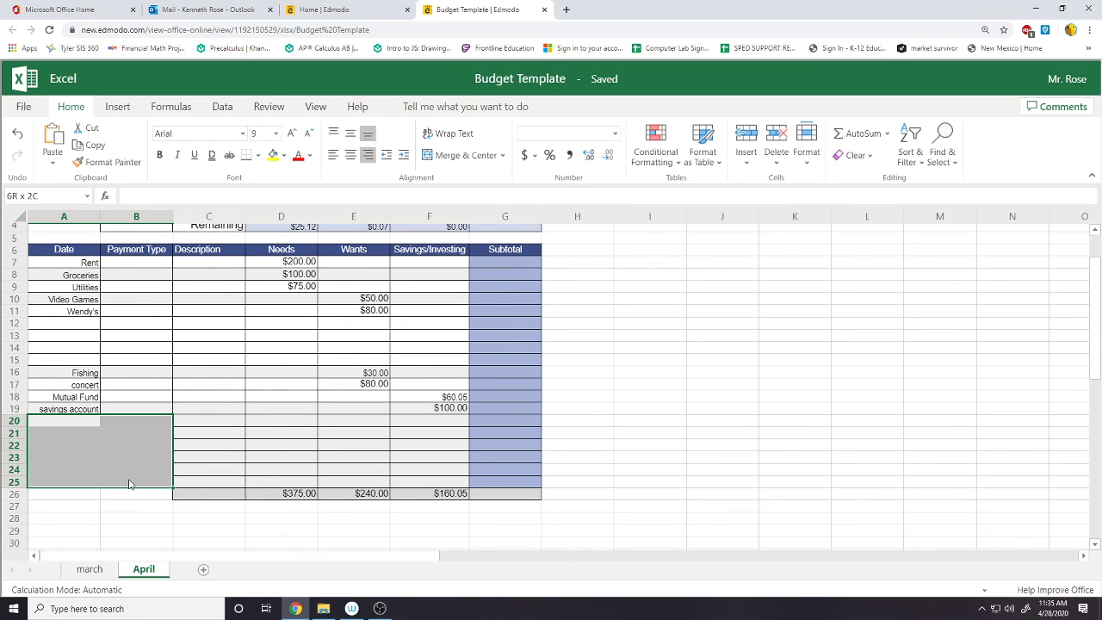
left_click(257, 156)
left_click(257, 228)
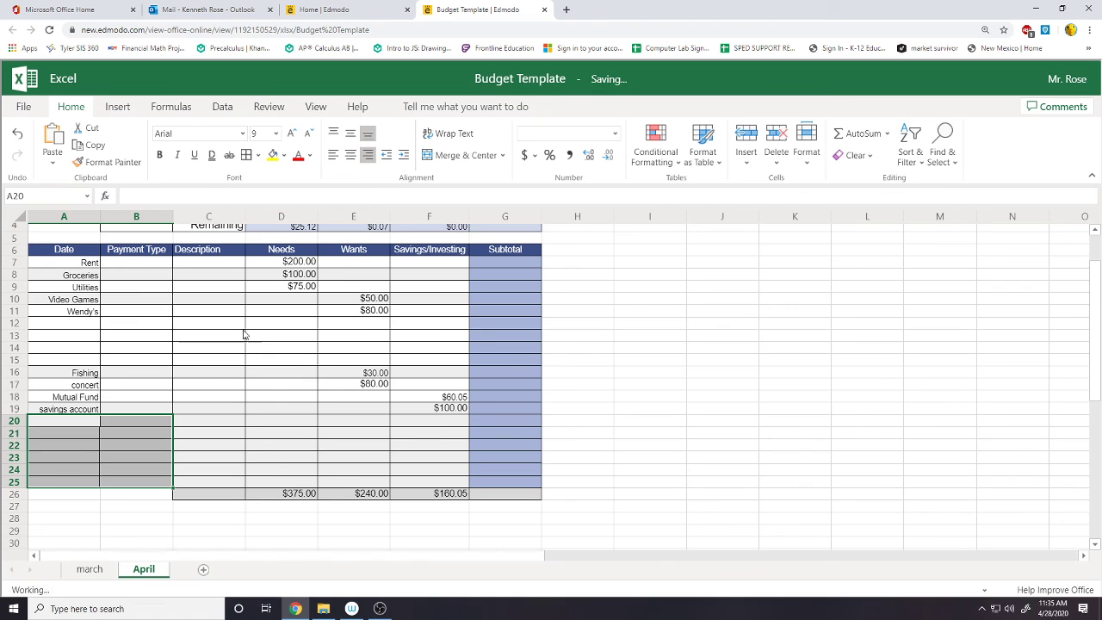
left_click(224, 424)
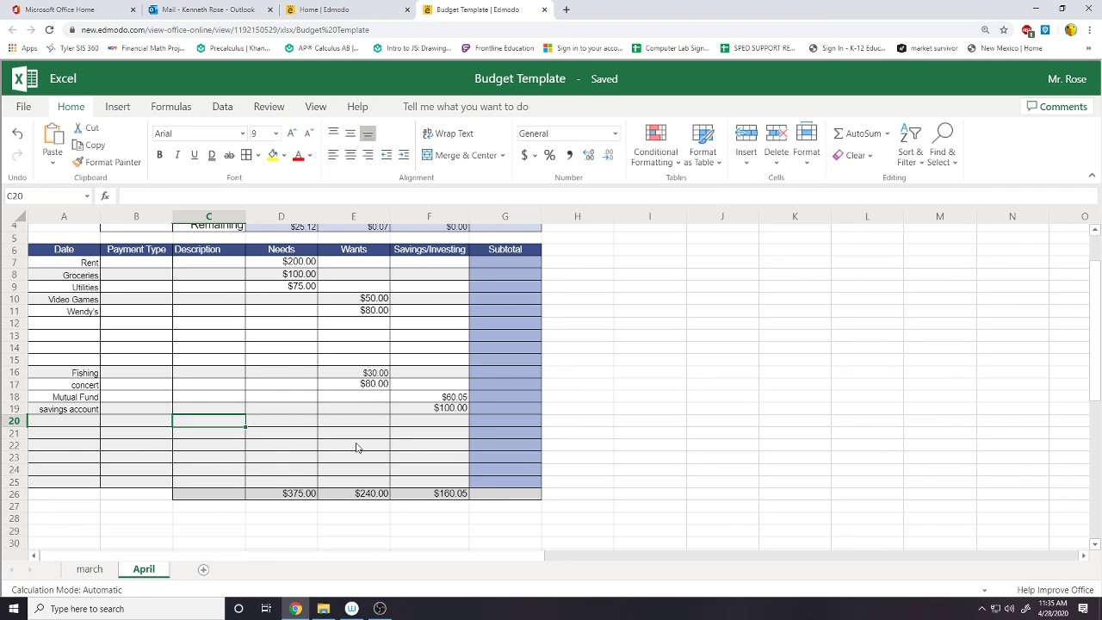
left_click(62, 432)
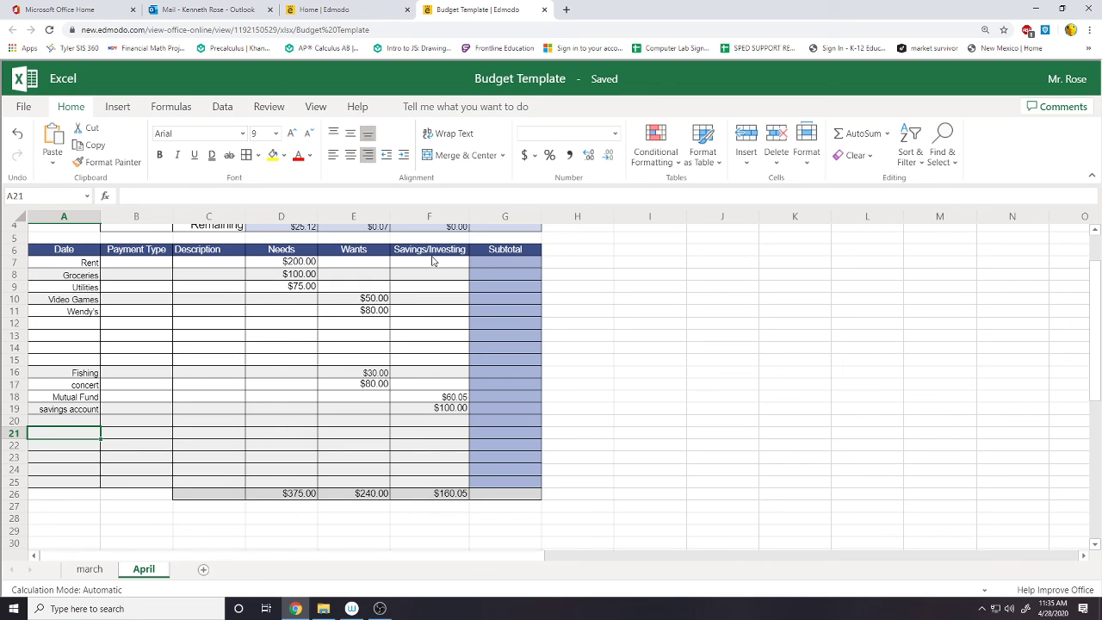
scroll(449, 348, "up", 2)
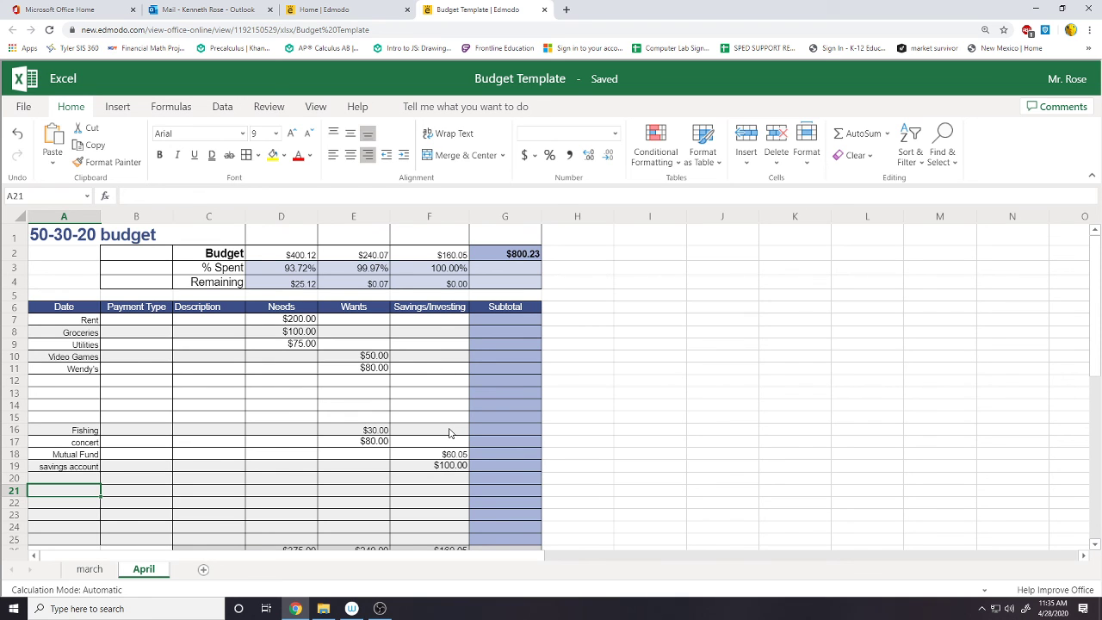
scroll(447, 436, "down", 3)
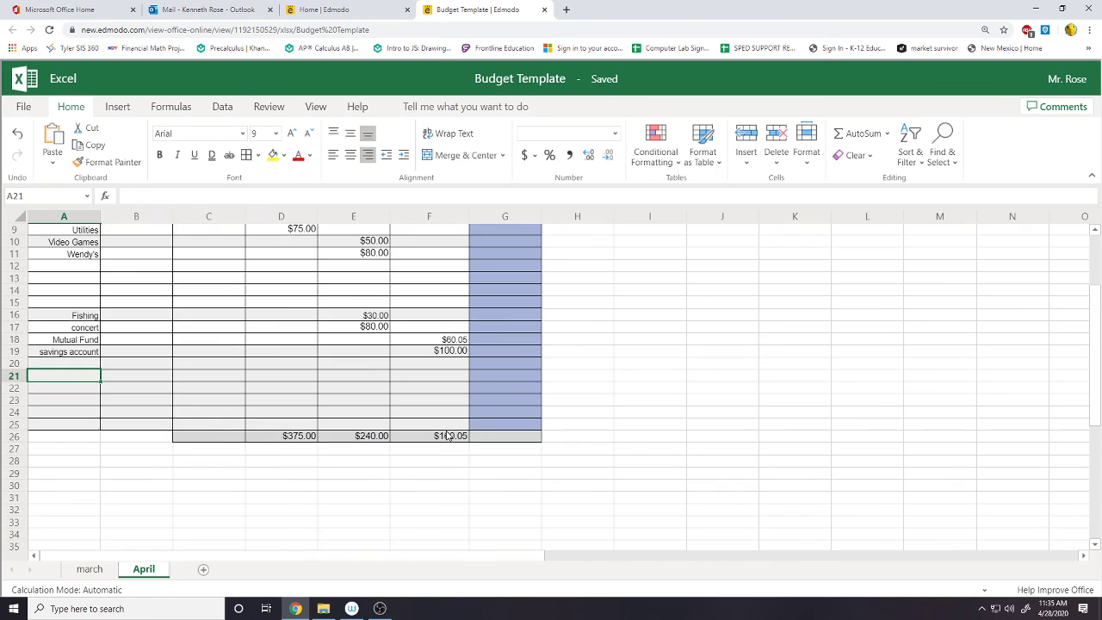
scroll(447, 435, "up", 3)
scroll(446, 436, "down", 3)
scroll(447, 433, "up", 3)
left_click(379, 608)
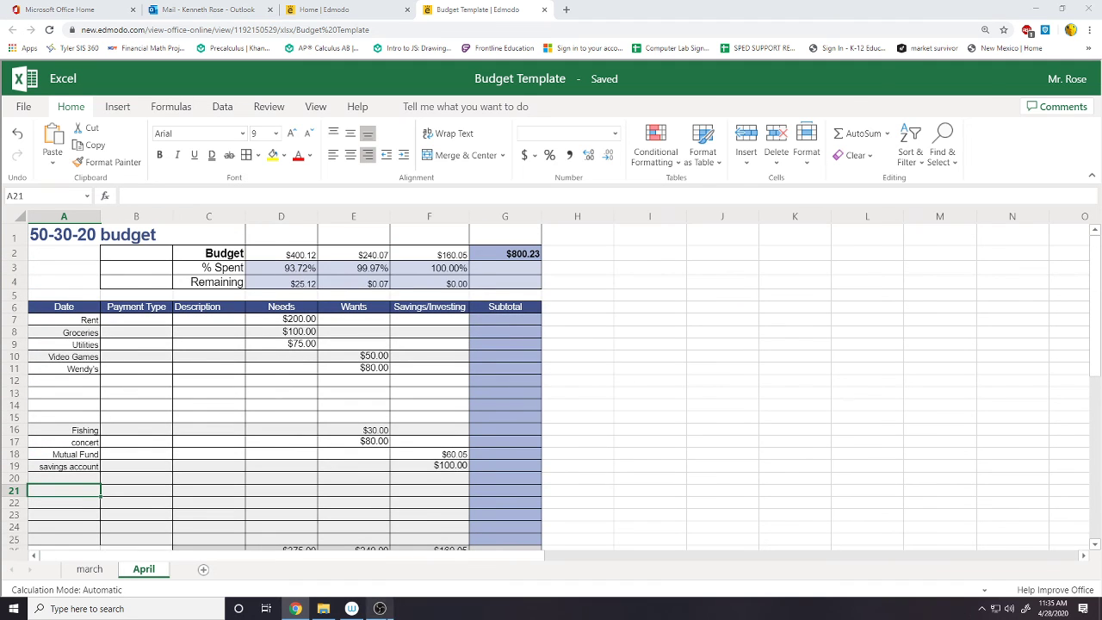